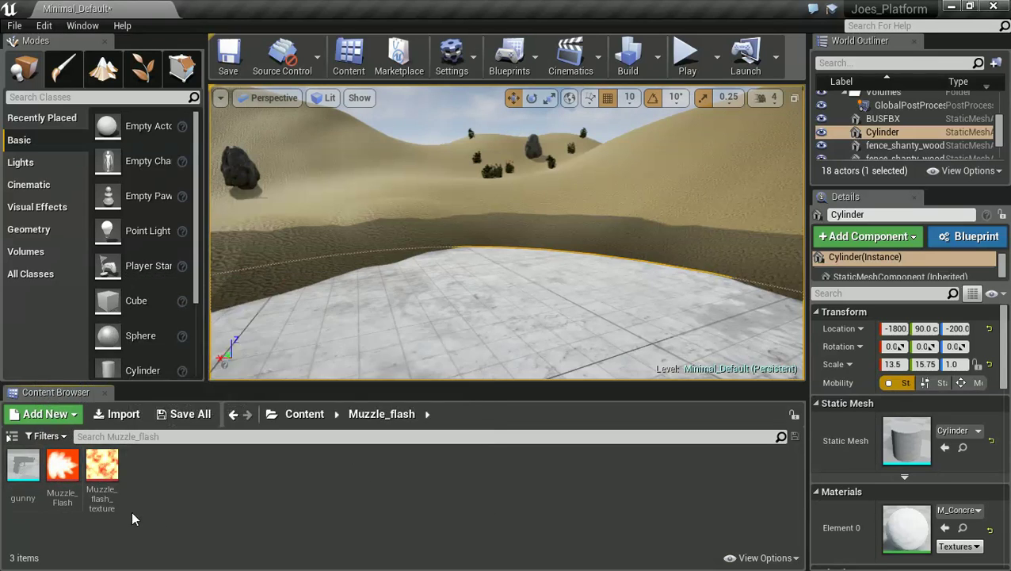
Open the gunny static mesh, view the whole pistol model, and close its editor
double_click(23, 468)
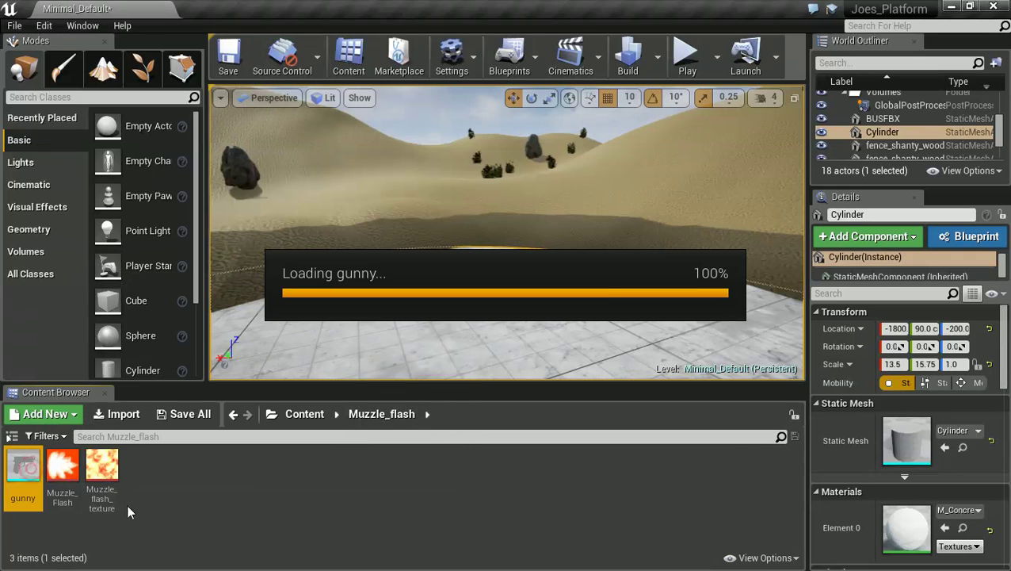
scroll(349, 404, up, 5)
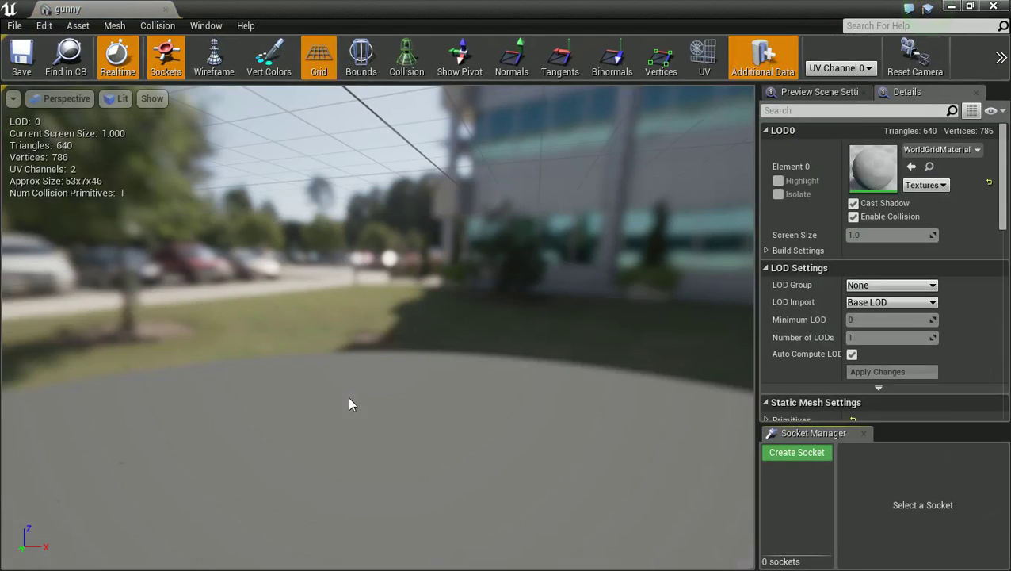
scroll(348, 404, down, 3)
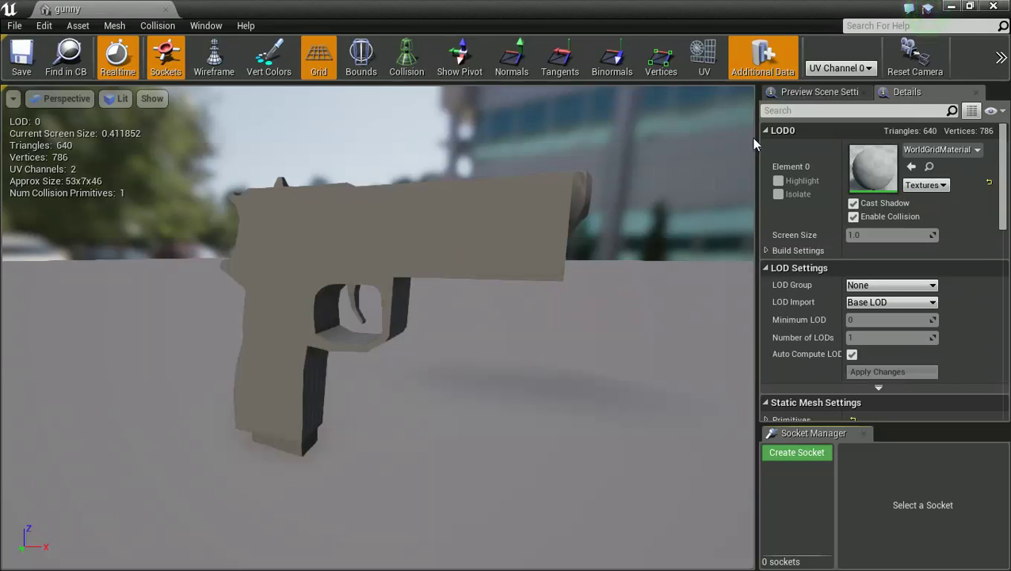
click(993, 6)
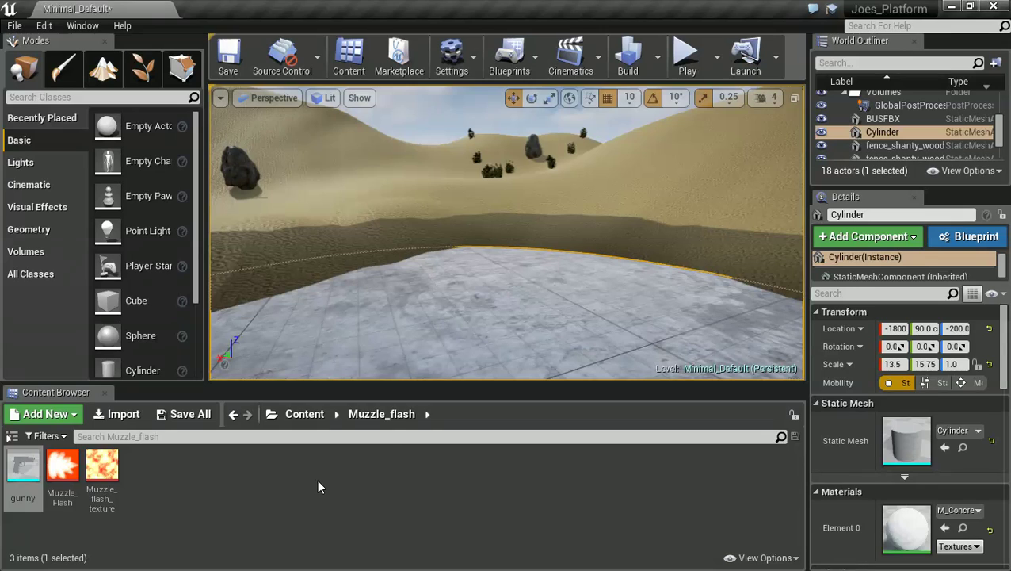
Create a new material named MuzzYM in the Muzzle_flash folder
right_click(189, 480)
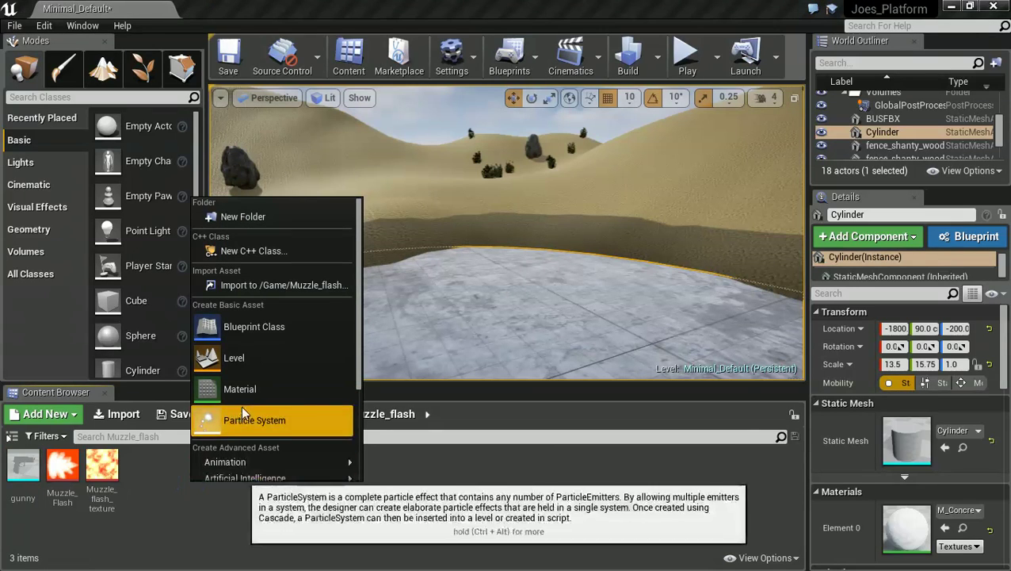
click(255, 389)
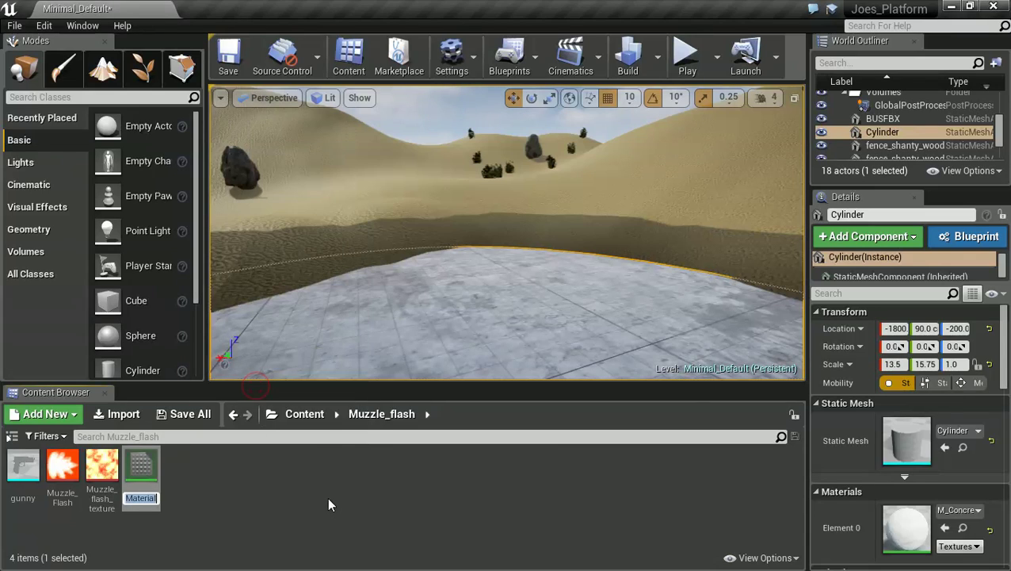
text(Muzz)
text(Y)
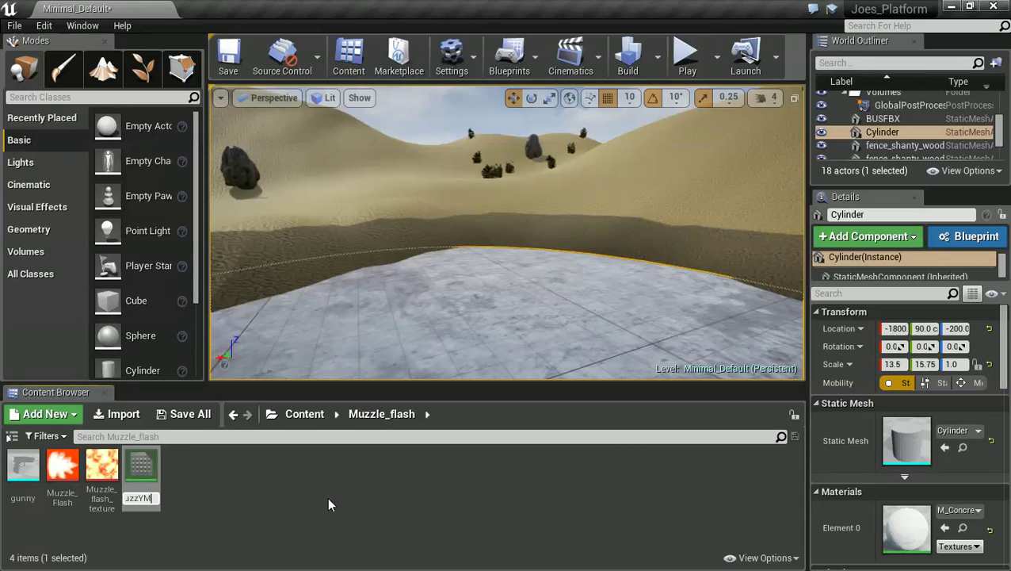
text(M)
key(Return)
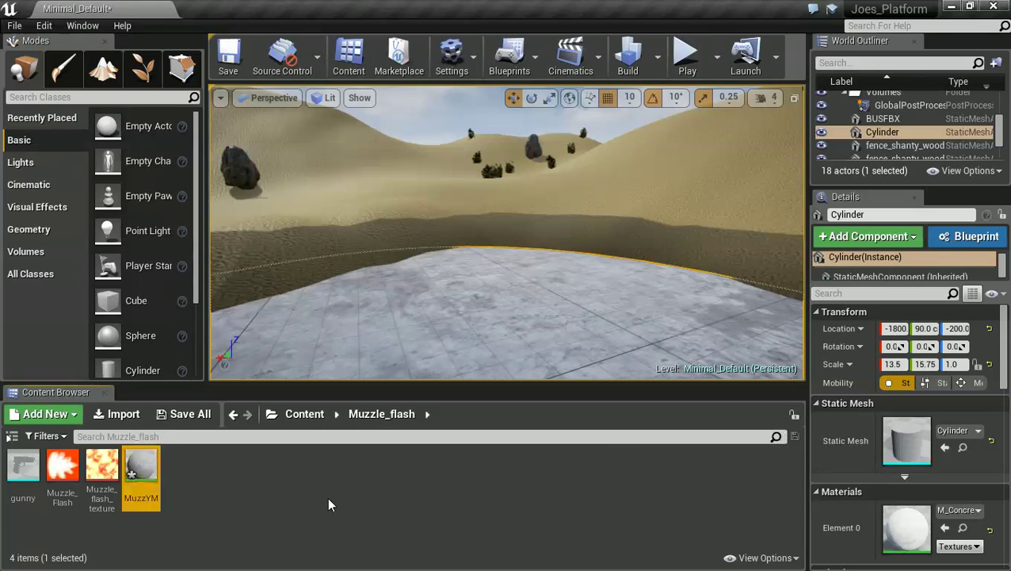
Open the MuzzYM material and add the Muzzle_Flash and Muzzle_flash_texture assets to its graph as Texture Sample nodes
double_click(142, 469)
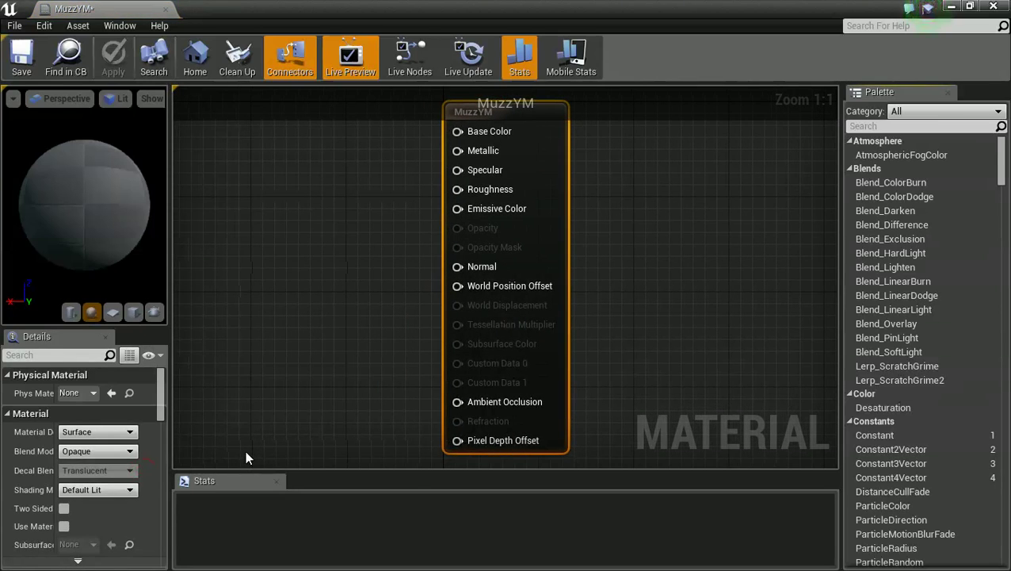
click(970, 5)
drag(63, 468, 332, 203)
drag(97, 478, 325, 382)
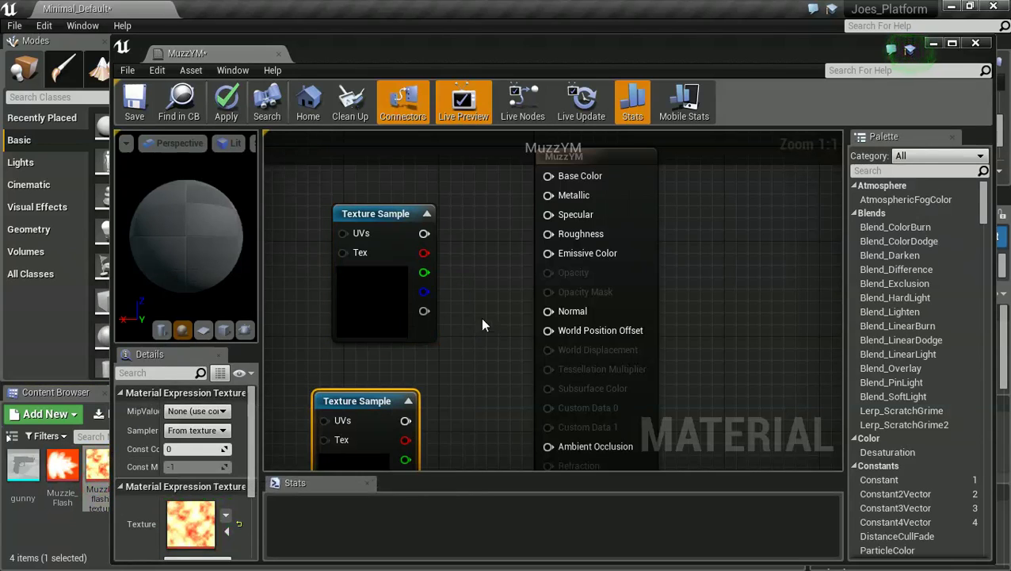
Maximize the material editor and move both Texture Sample nodes farther away from the material's output node
scroll(477, 318, down, 1)
scroll(478, 320, down, 2)
scroll(474, 325, up, 1)
right_drag(474, 325, 520, 324)
double_click(586, 49)
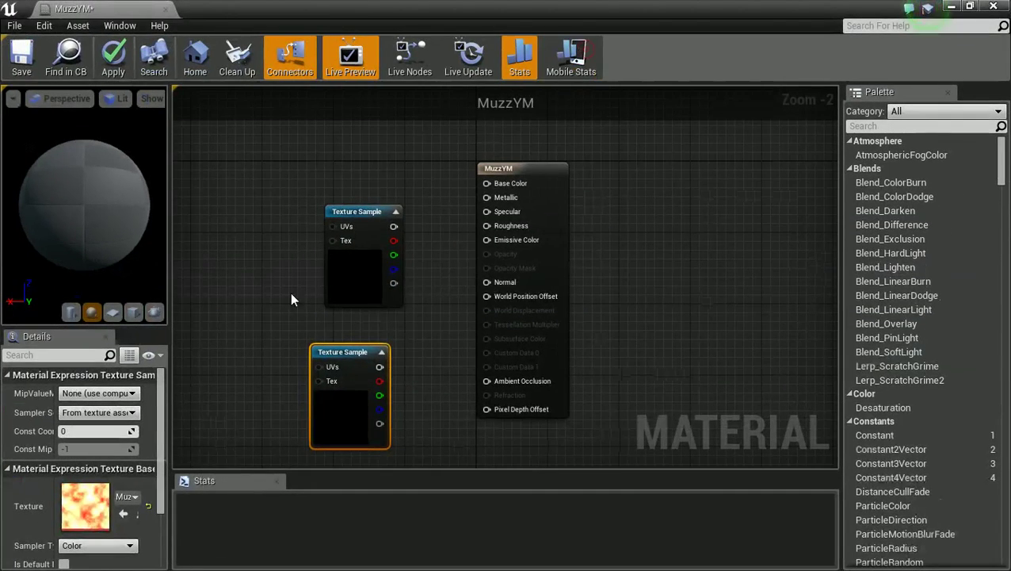
drag(352, 212, 271, 170)
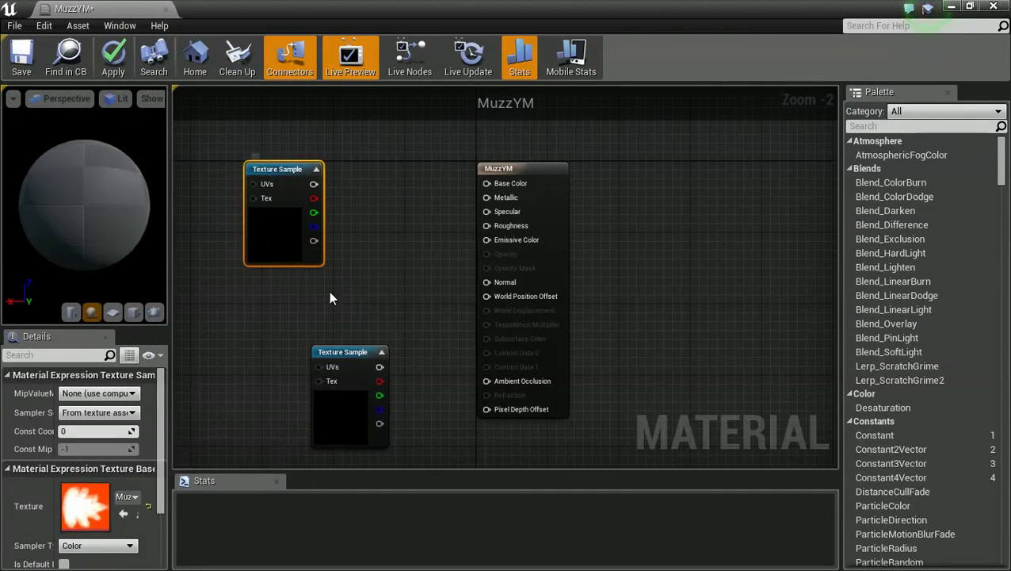
drag(350, 351, 301, 328)
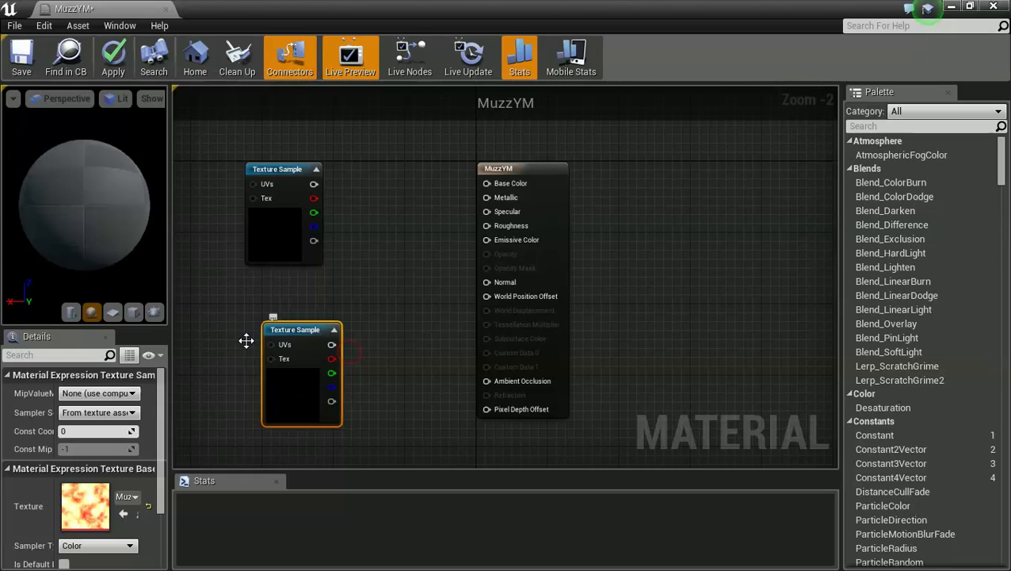
Set the preview mesh to a plane and the material's blend mode to Masked
click(112, 313)
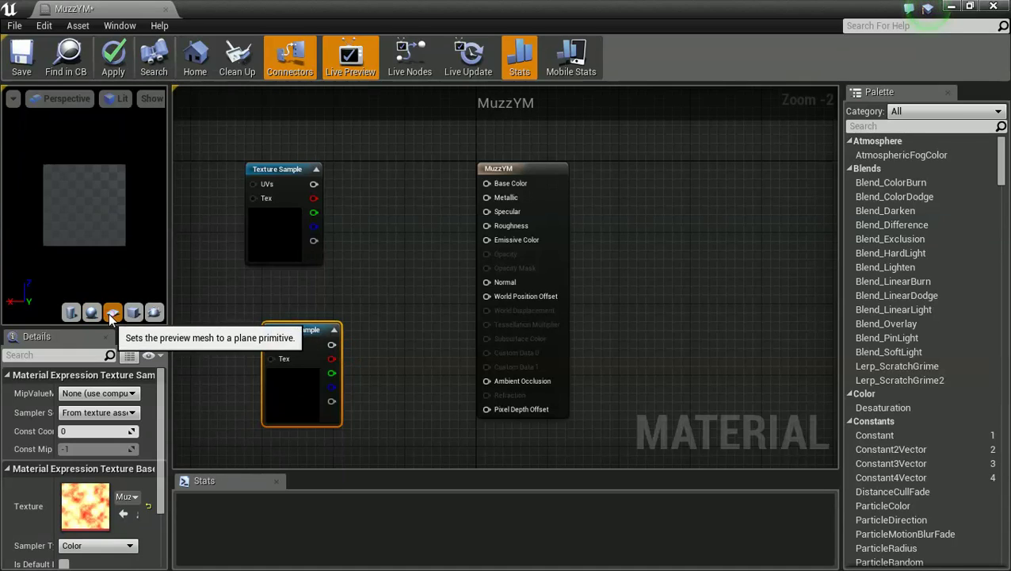
click(216, 311)
click(99, 450)
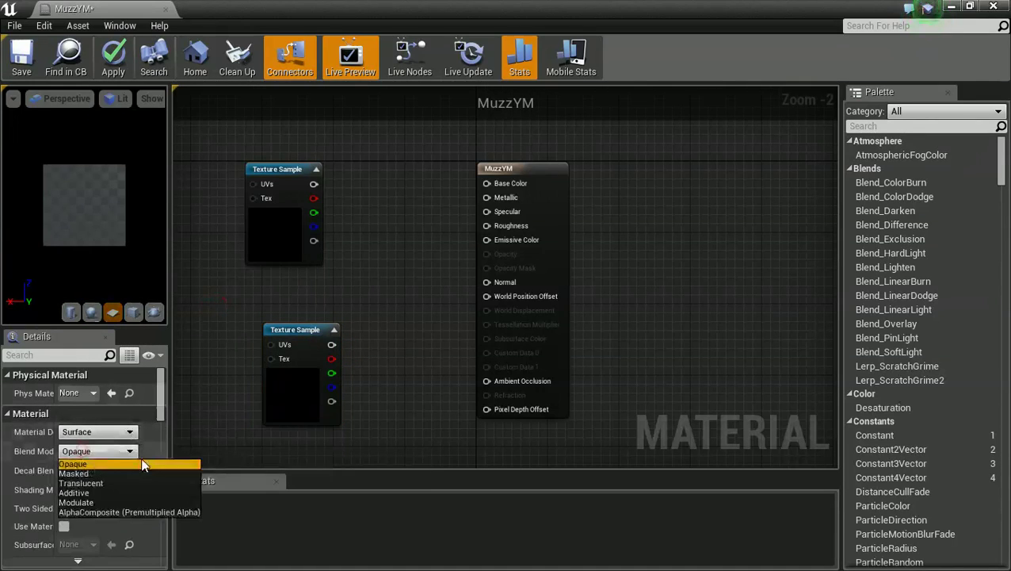
click(94, 472)
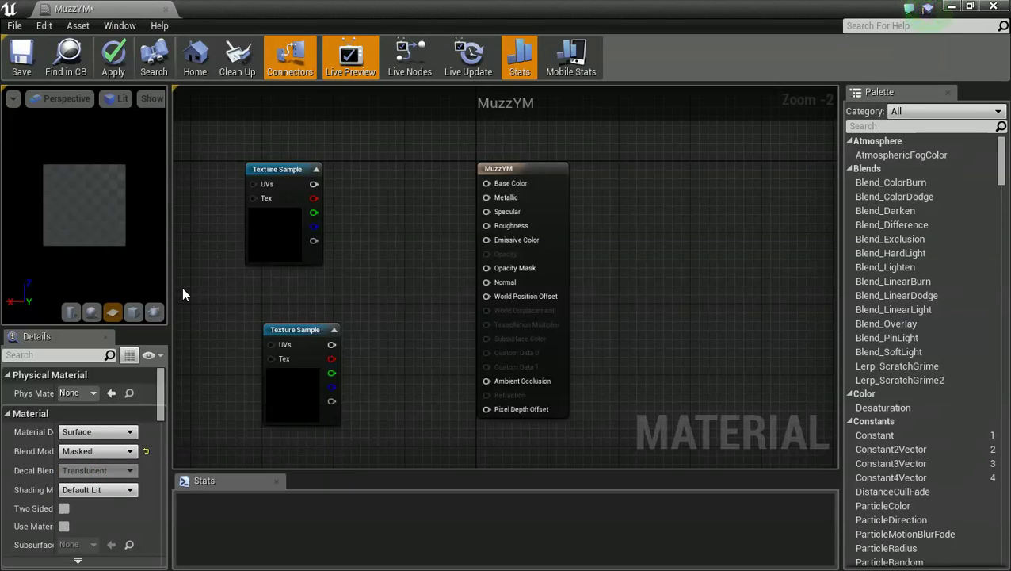
Connect the Muzzle_Flash sample's alpha to Opacity Mask and its RGB output to Base Color, spacing out the material's output node
drag(315, 241, 487, 268)
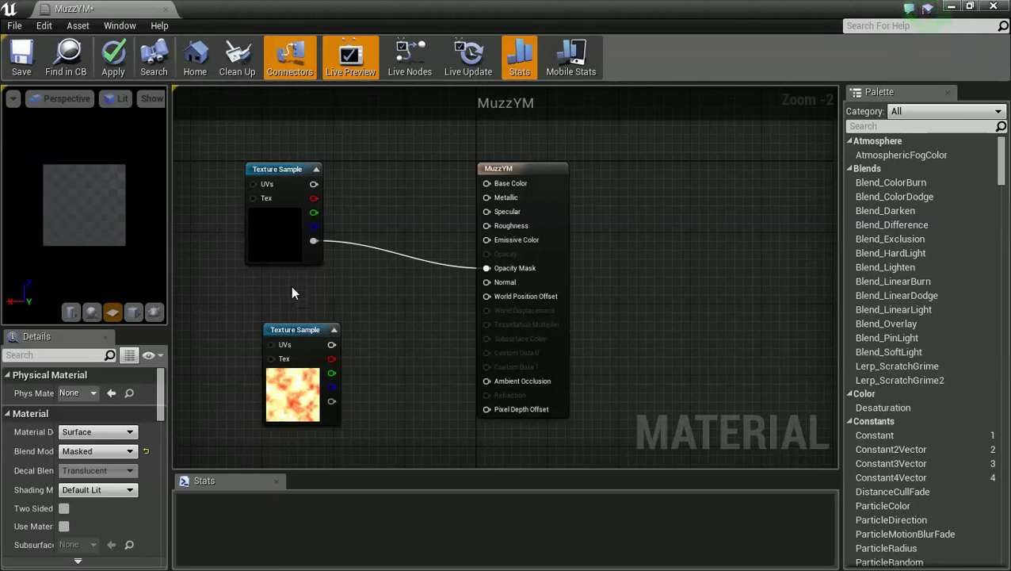
drag(314, 184, 491, 183)
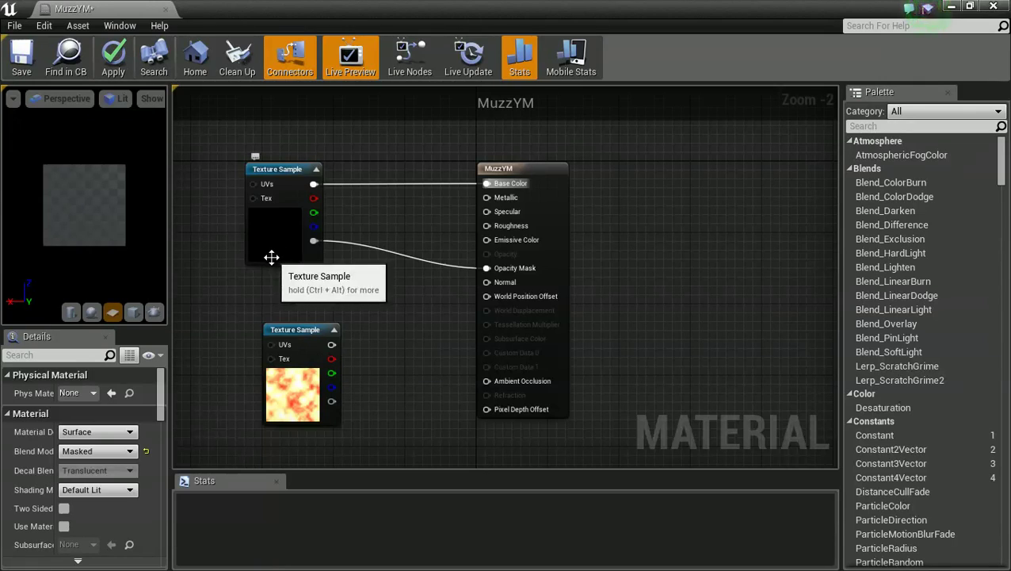
drag(543, 165, 693, 165)
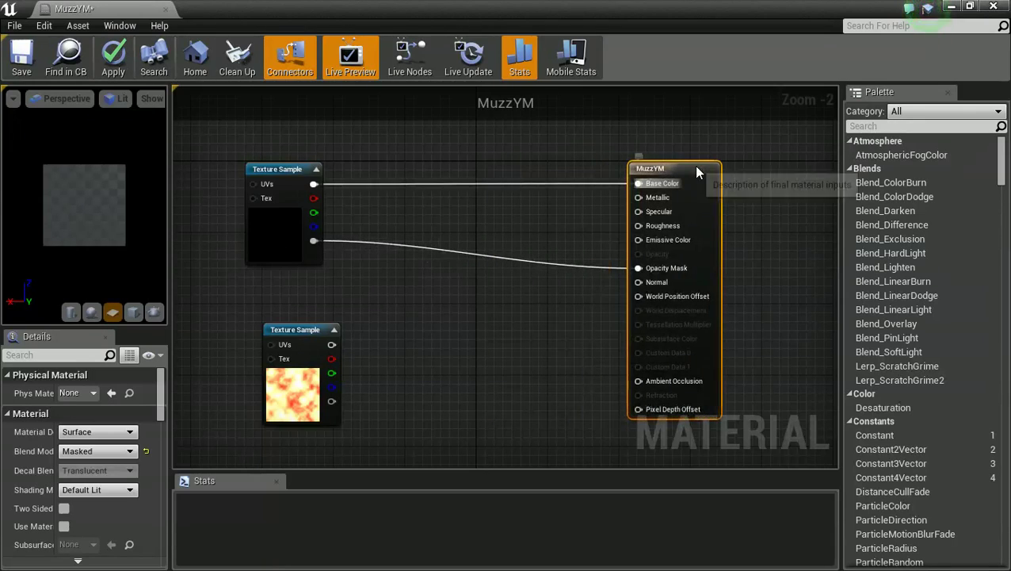
Place an Add node before the material output, feeding the Muzzle_Flash RGB into A and the Muzzle_flash_texture RGB into B
right_click(489, 224)
text(ad)
click(449, 221)
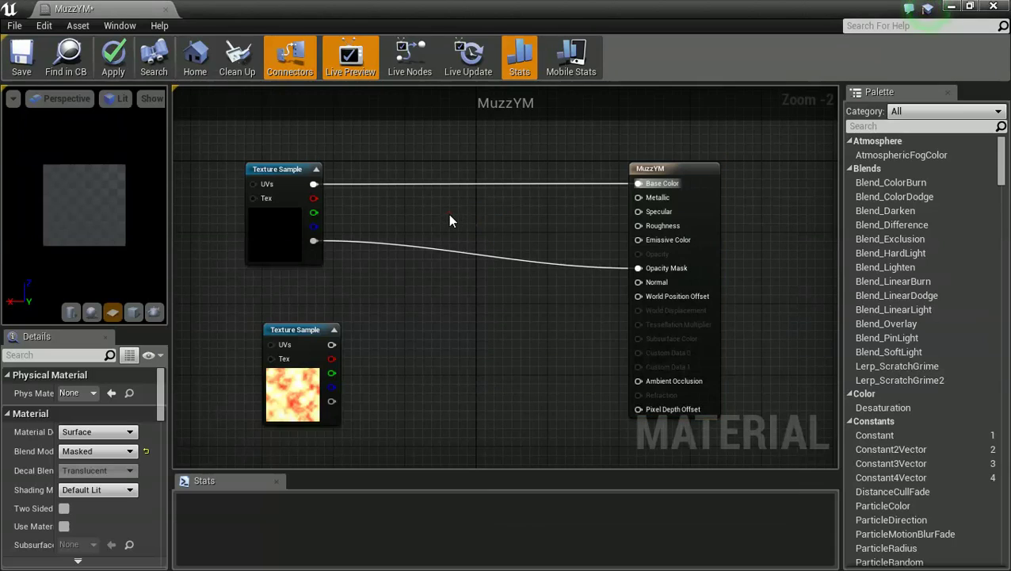
click(450, 221)
drag(454, 222, 490, 221)
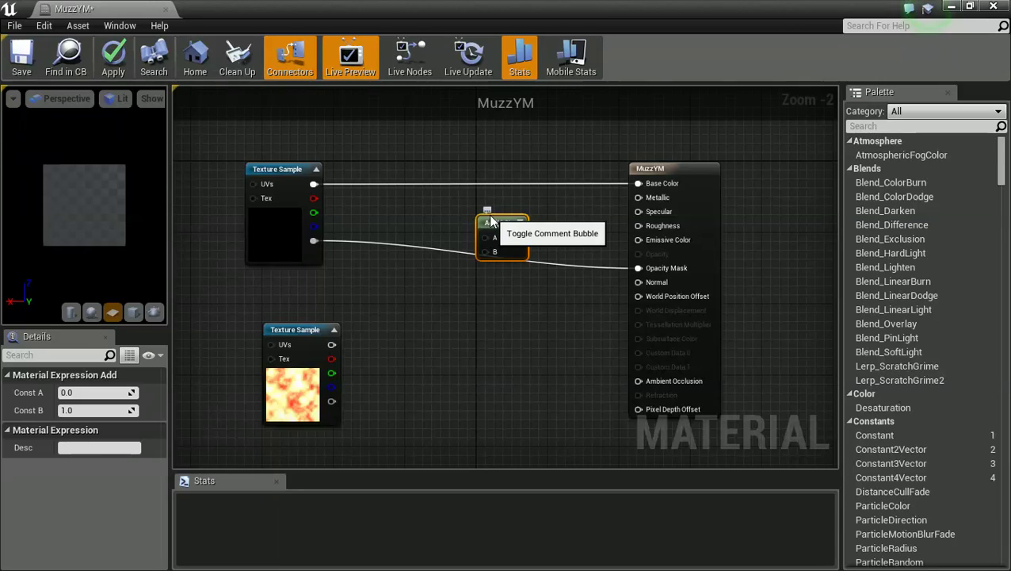
drag(314, 184, 485, 241)
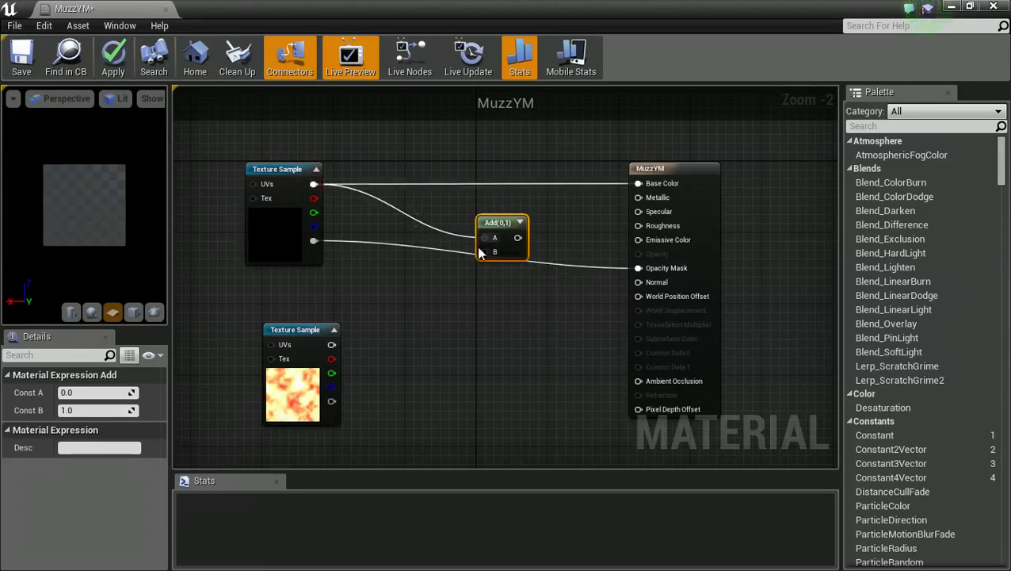
drag(331, 344, 491, 251)
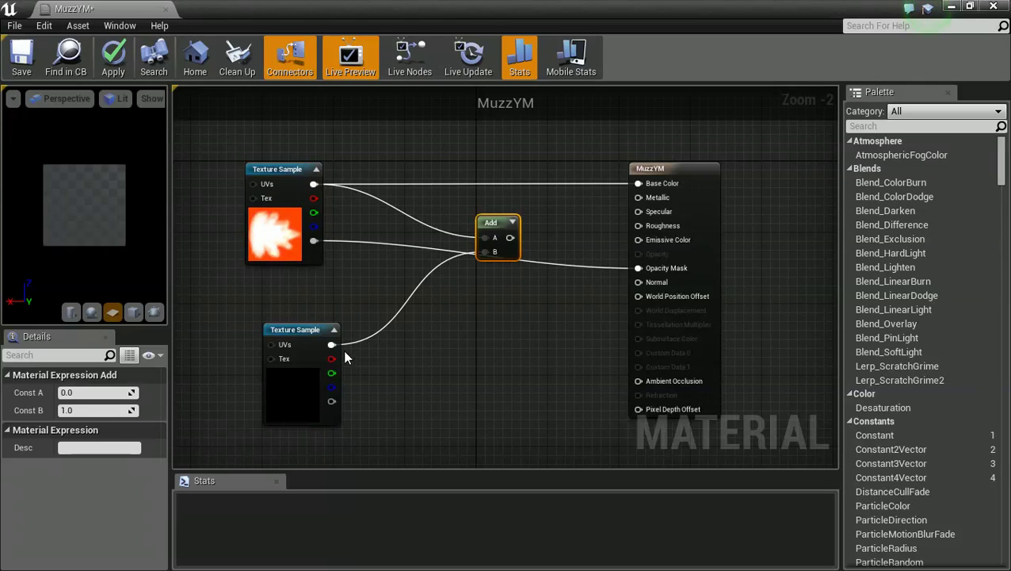
Insert a Multiply node between the Muzzle_flash_texture sample and the Add node's B input
right_click(408, 333)
click(407, 335)
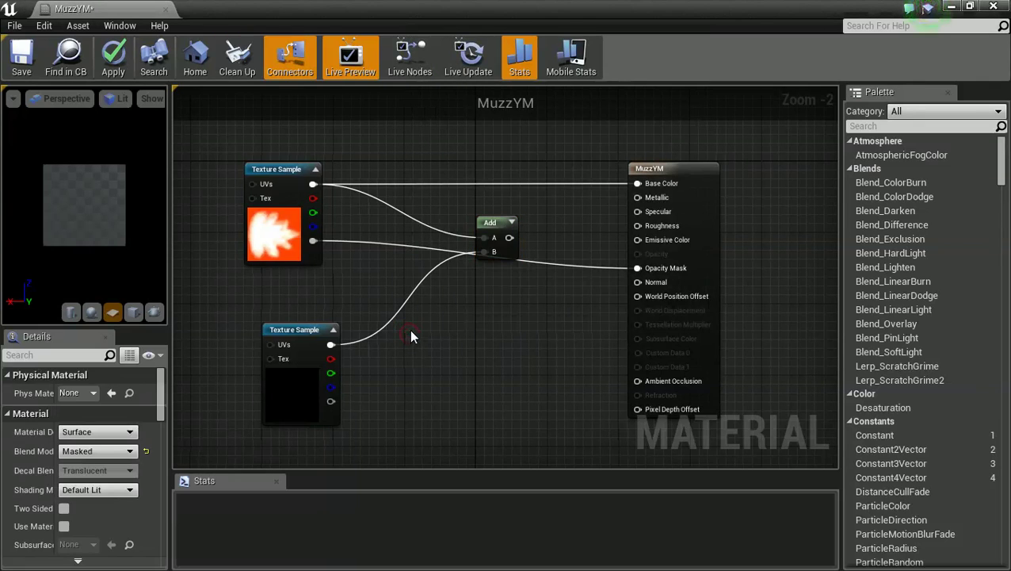
click(409, 329)
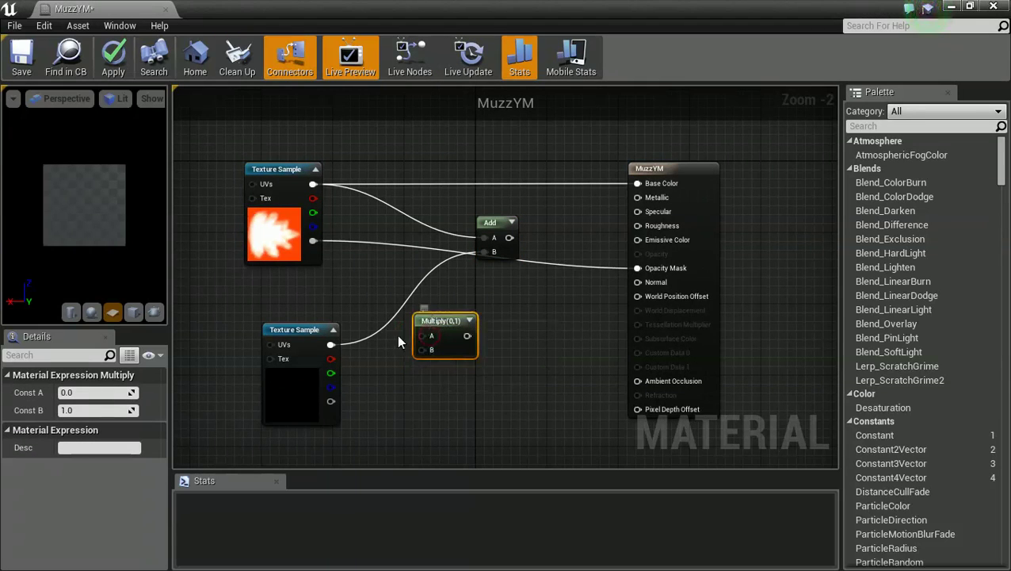
drag(332, 345, 485, 251)
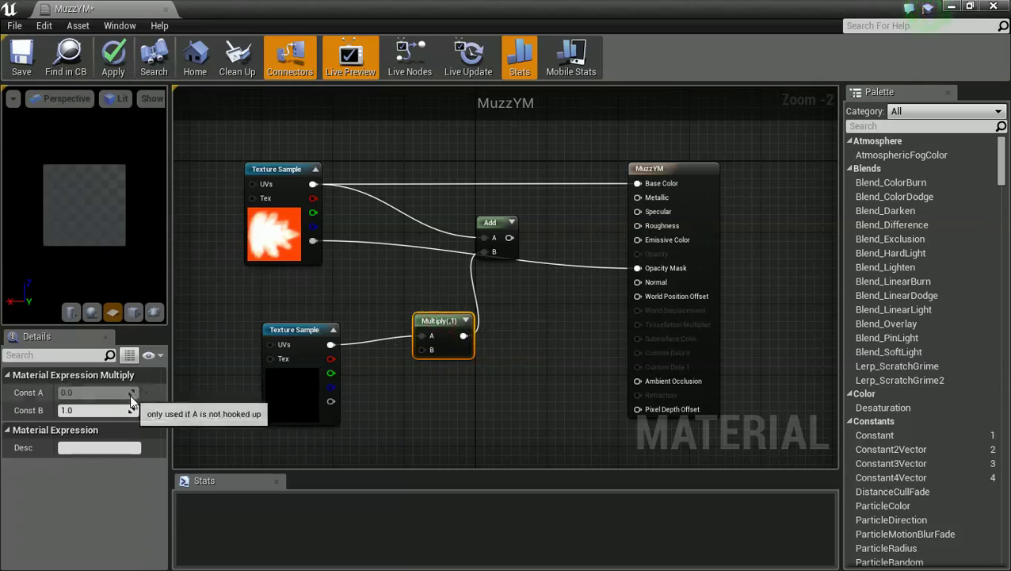
Set the Multiply node's Const B to about 2.3
click(97, 410)
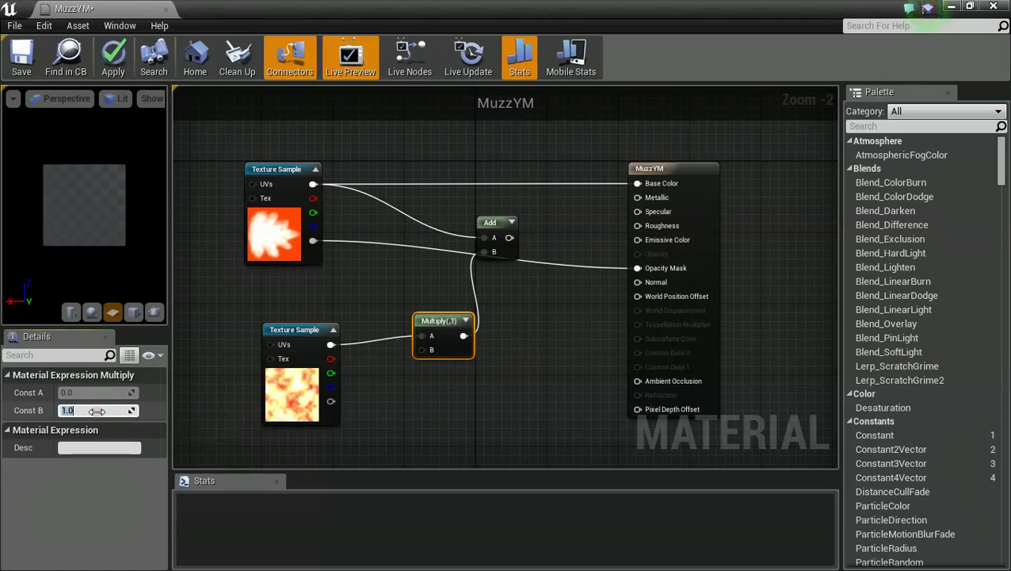
click(70, 520)
drag(75, 410, 98, 413)
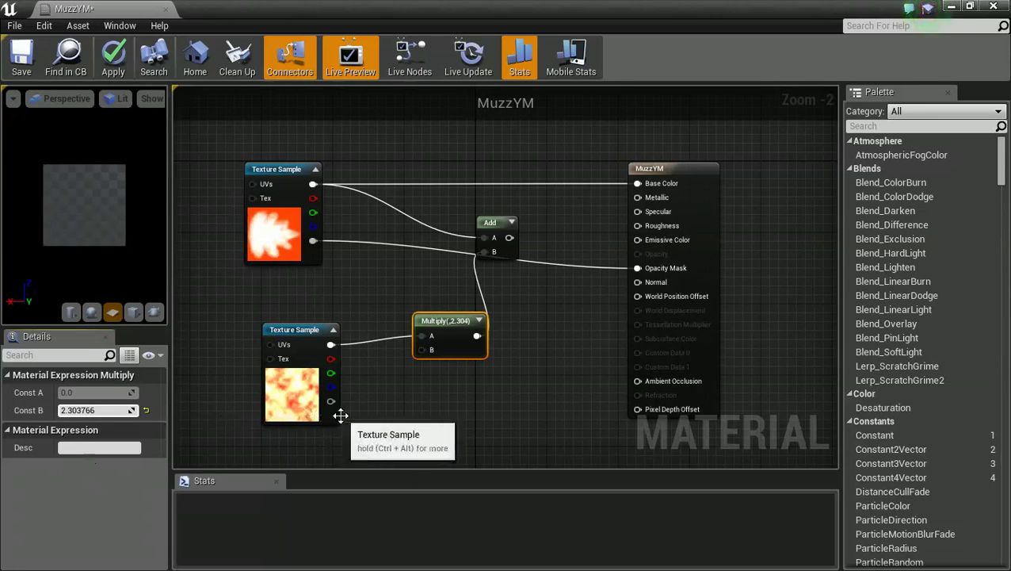
Add a Panner node beside the Muzzle_flash_texture sample and connect its output to the sample's UVs
right_drag(340, 415, 441, 414)
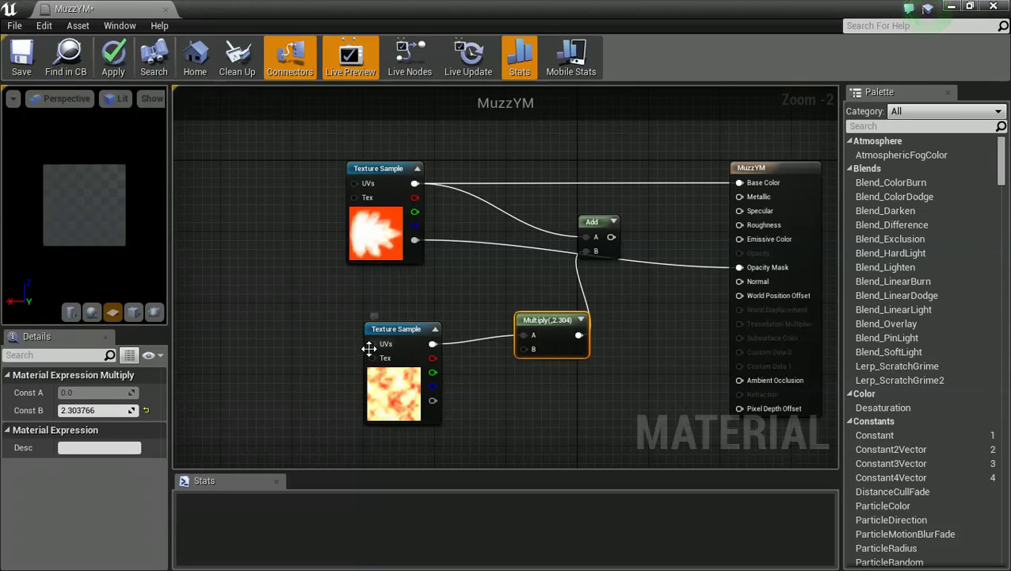
right_click(312, 356)
text(pann)
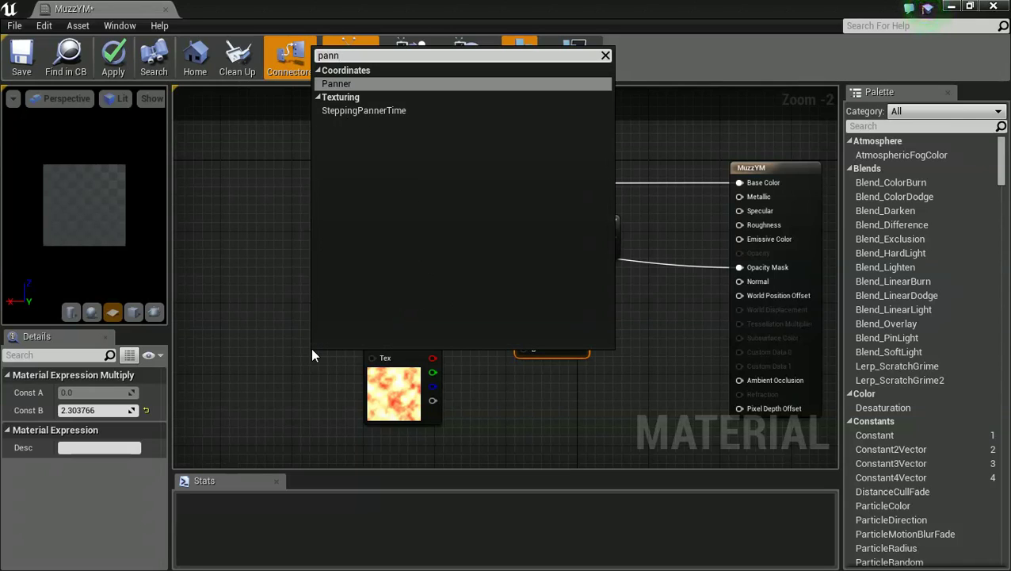
key(Return)
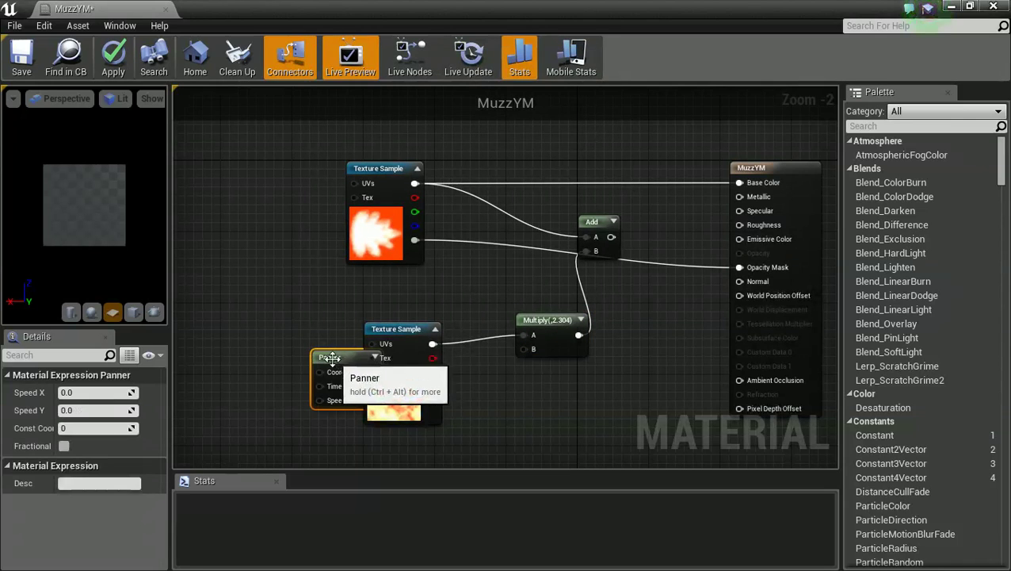
drag(328, 358, 374, 344)
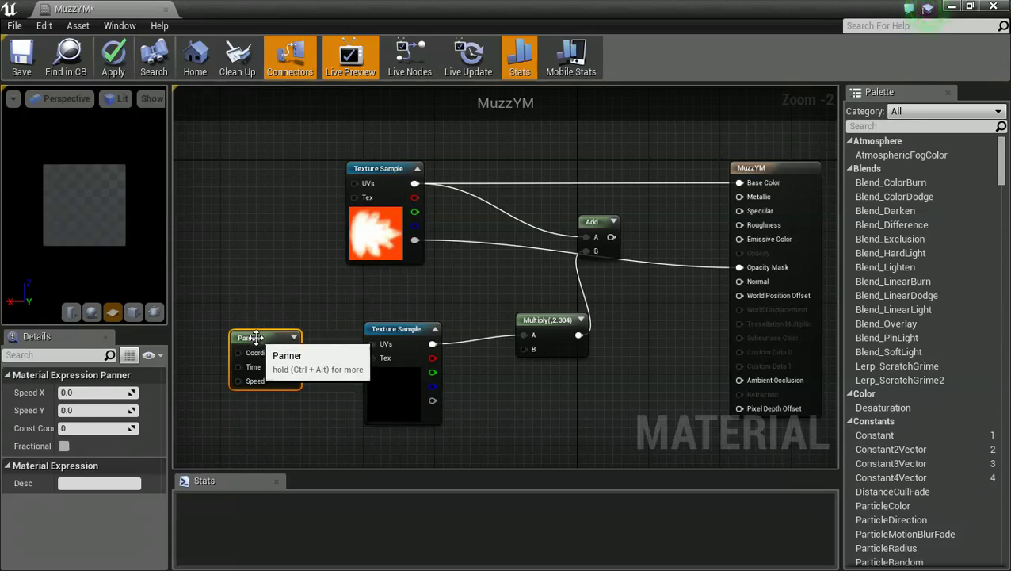
Set the Panner's Speed X to 2 and Speed Y to 1
text(2)
click(103, 410)
text(1)
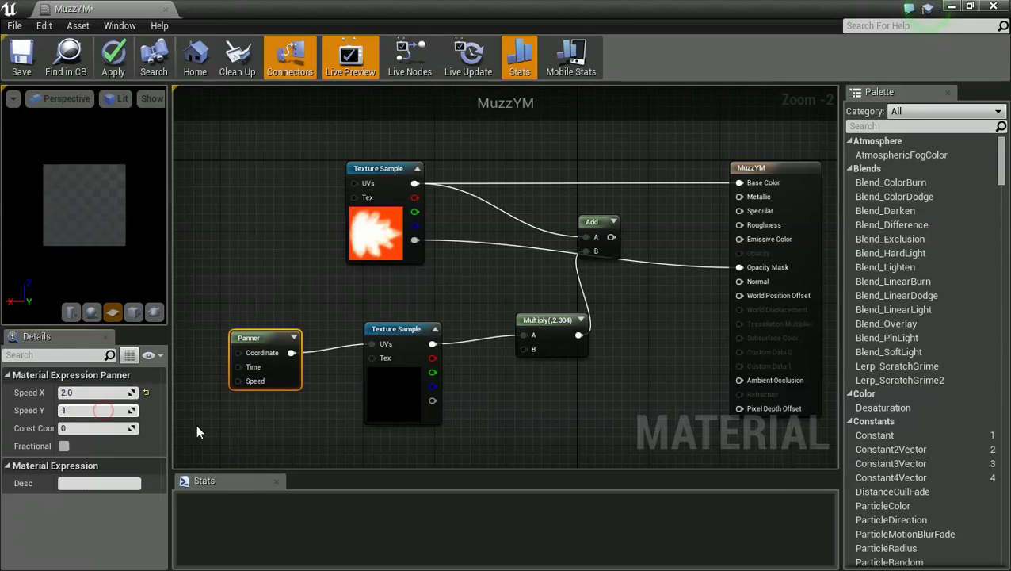
click(198, 432)
Start previewing the Muzzle_flash_texture sample node to check its panning motion
right_click(389, 328)
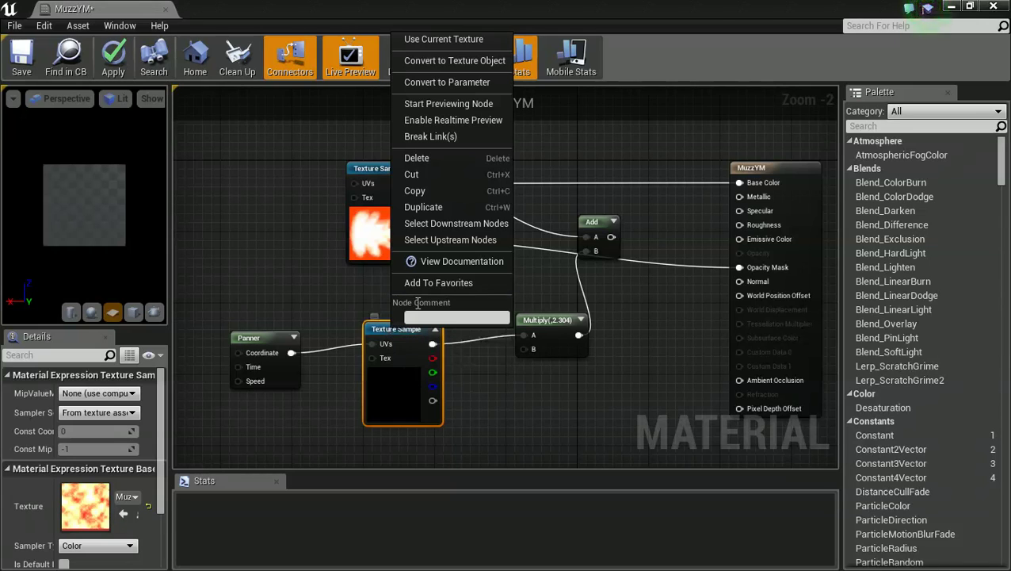
click(466, 105)
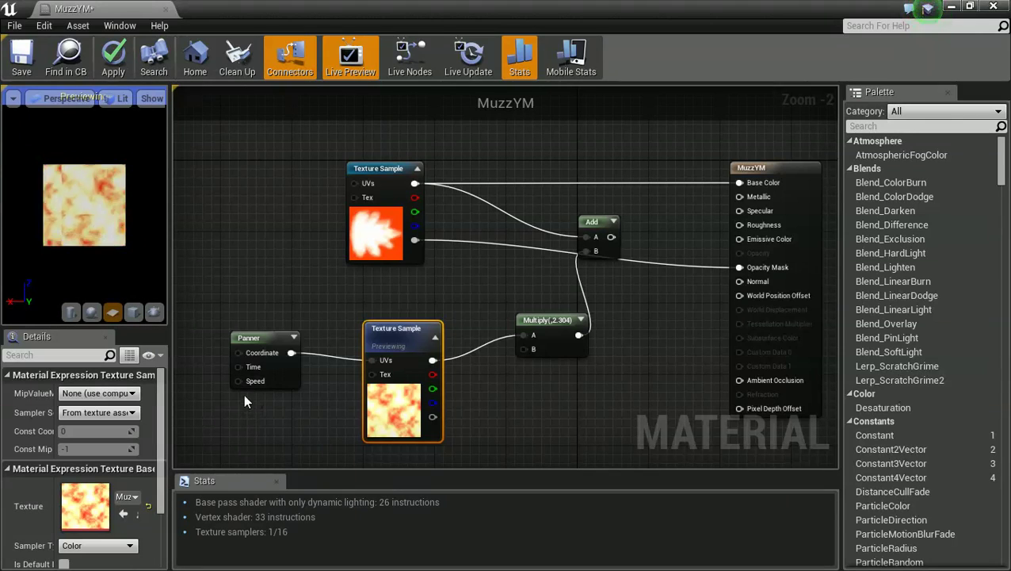
Stop previewing the fire Texture Sample node and select the MuzzYM material node
right_click(397, 332)
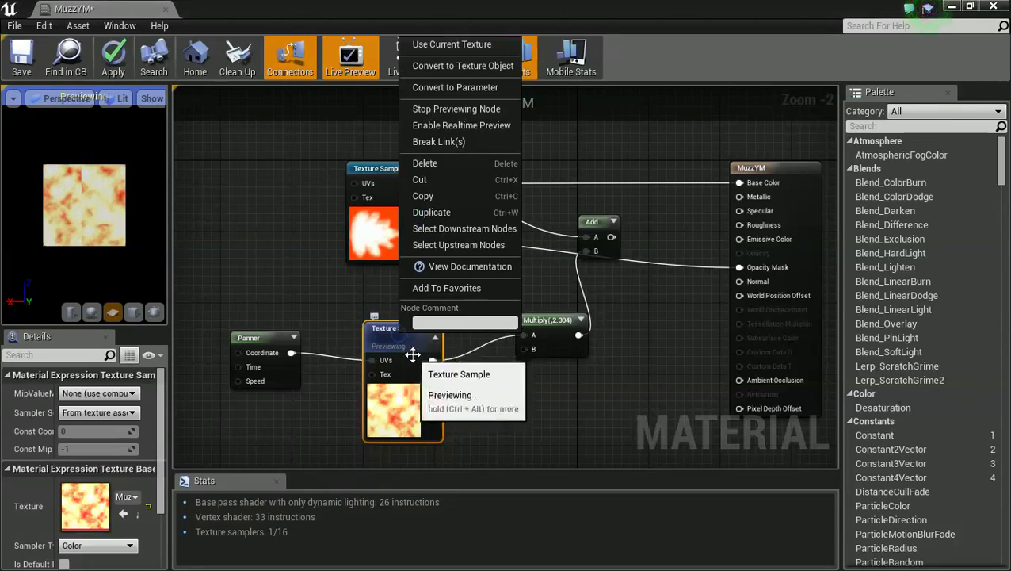
click(458, 110)
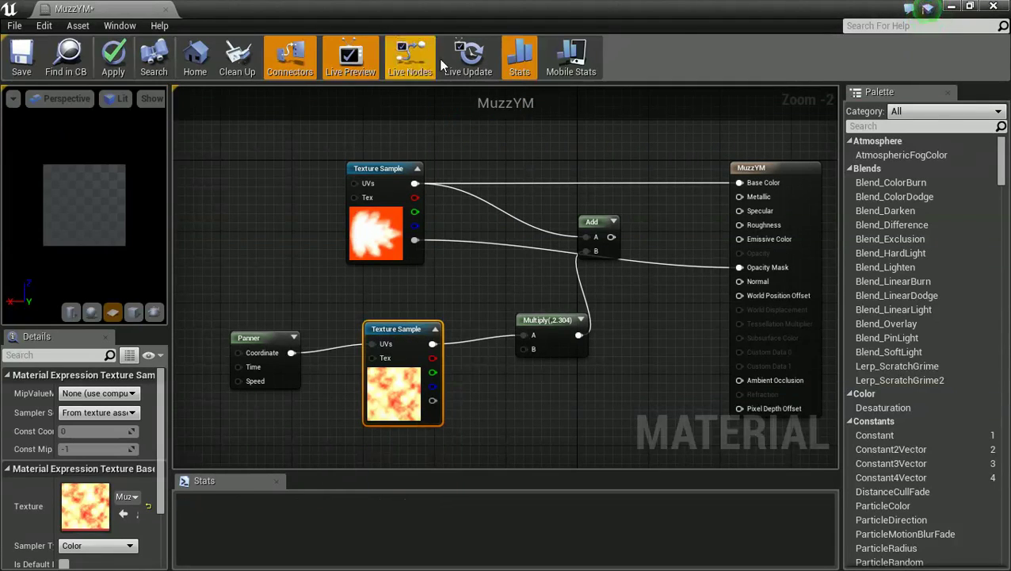
click(770, 169)
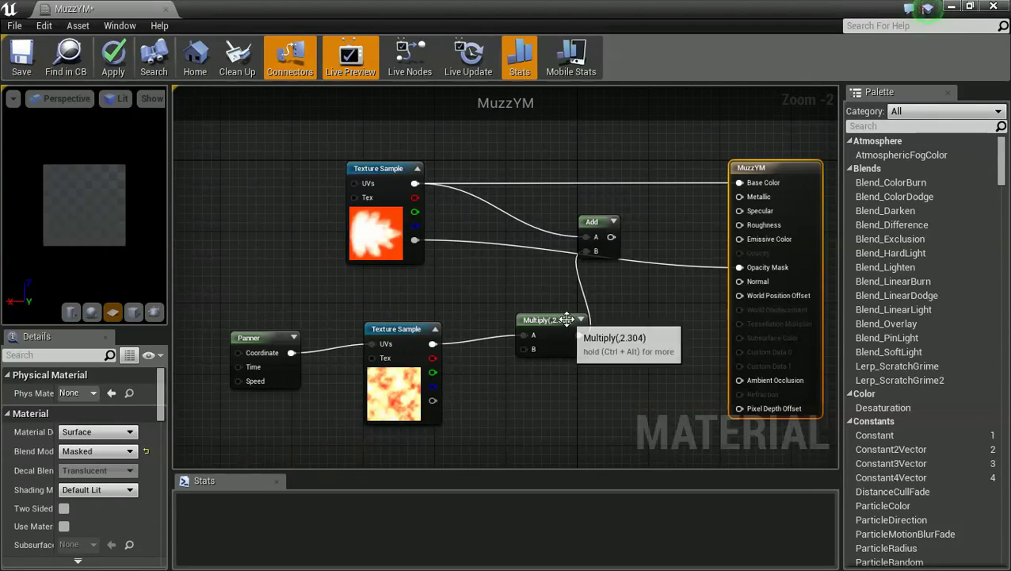
Reposition the Multiply and Add nodes and connect the Add output to the material's Emissive Color
drag(550, 323, 524, 306)
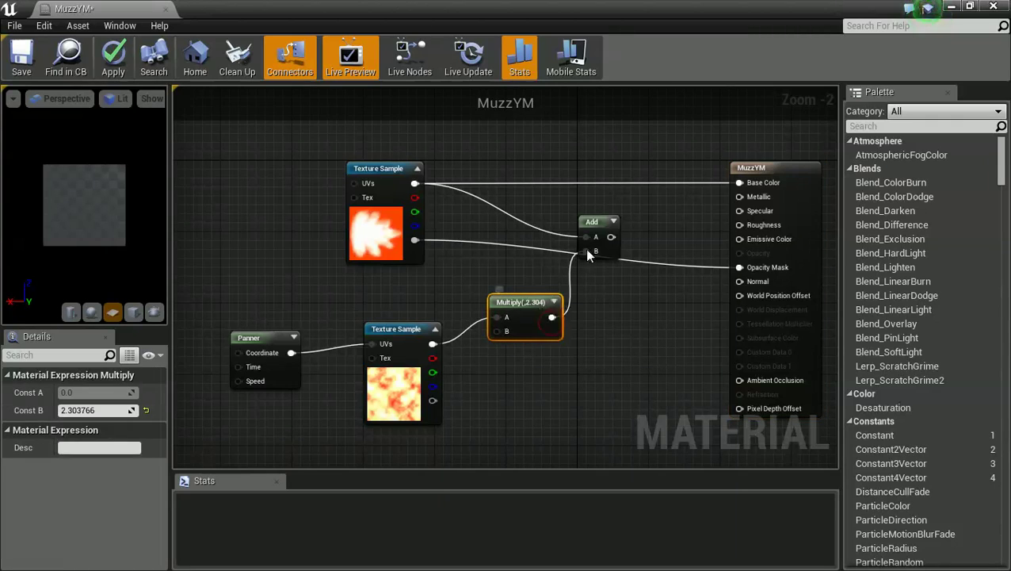
drag(595, 220, 741, 191)
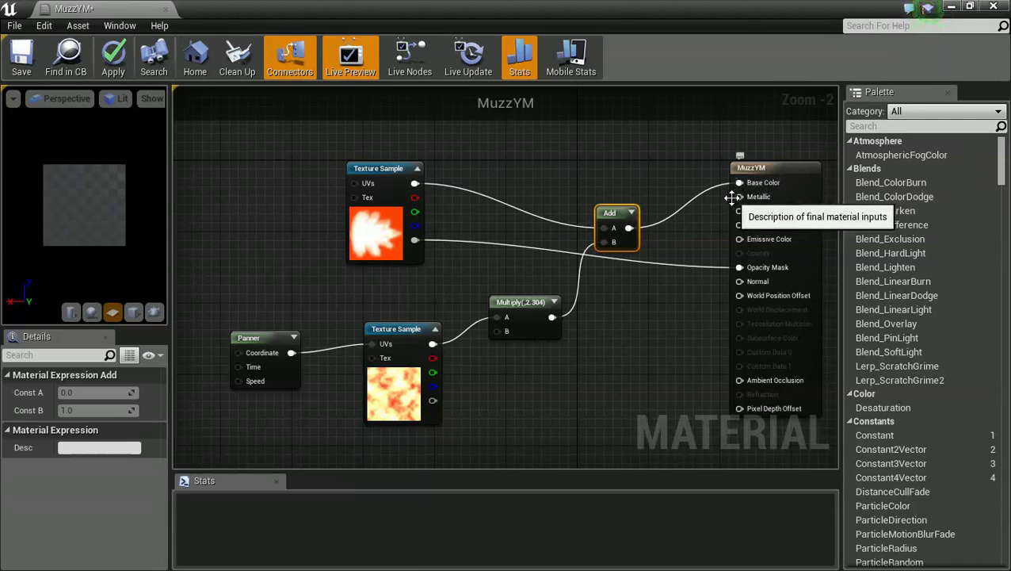
key(ctrl+z)
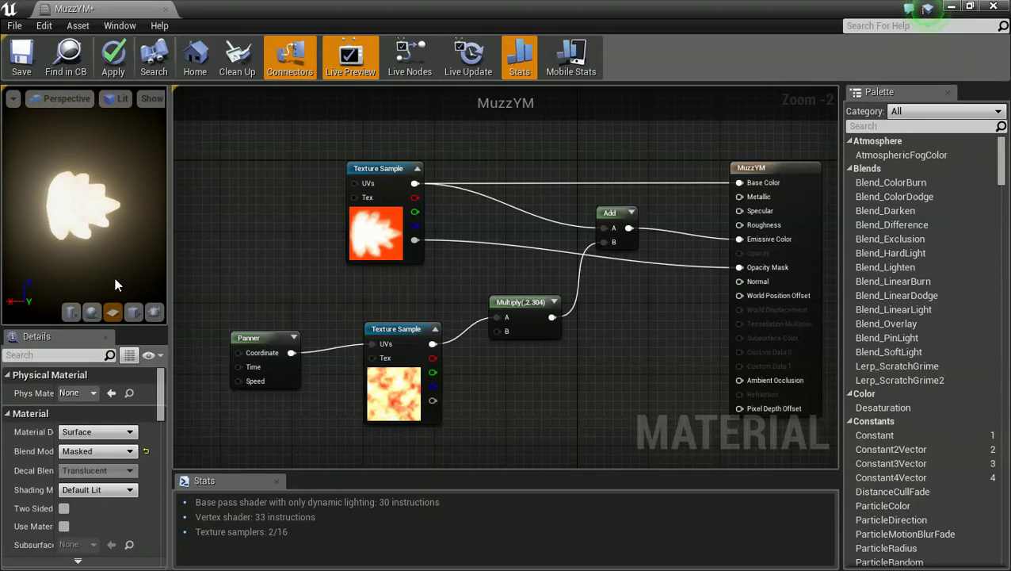
scroll(93, 250, up, 2)
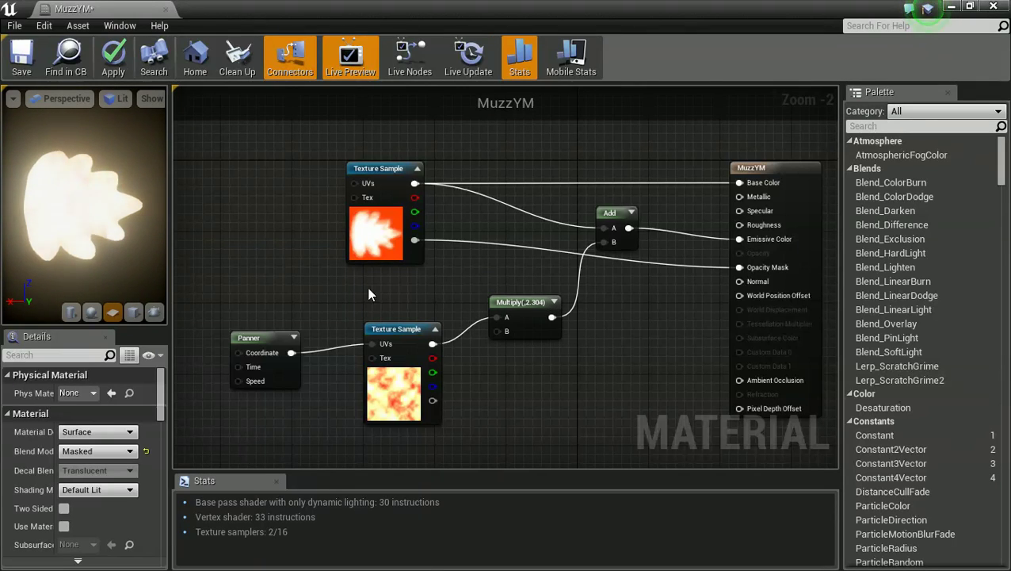
Set the Multiply node's Const B to 2 and save the MuzzYM material
click(522, 310)
click(108, 409)
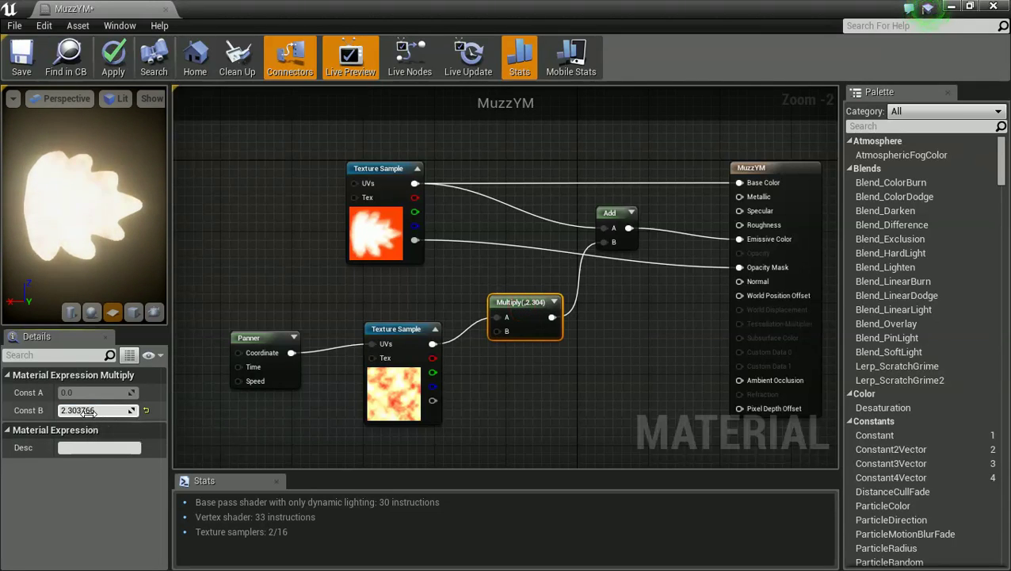
text(2)
click(502, 428)
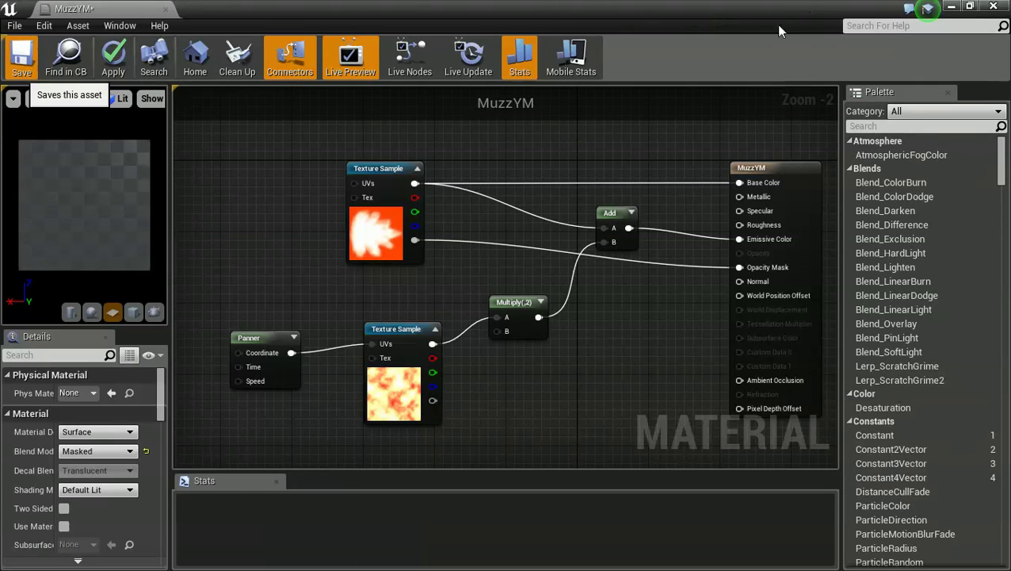
key(ctrl+s)
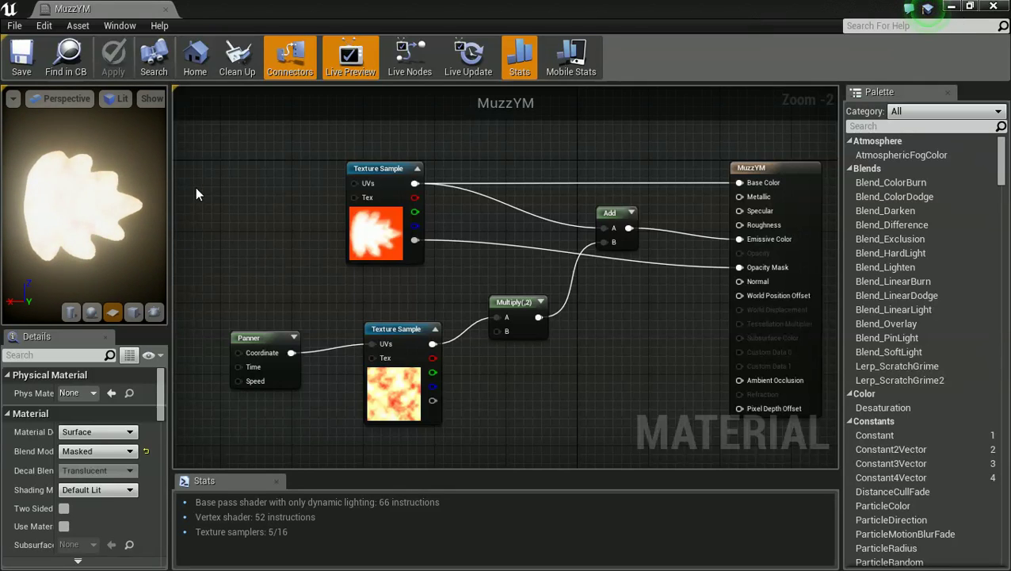
Return to the level editor and create an Actor Blueprint named GunnyBP in the Muzzle_flash folder
click(952, 8)
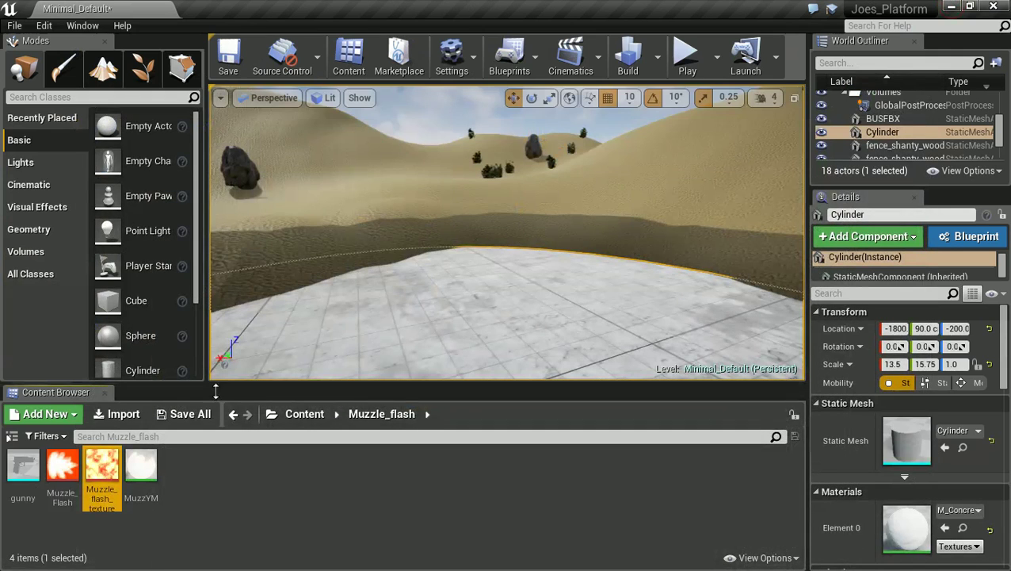
right_click(23, 466)
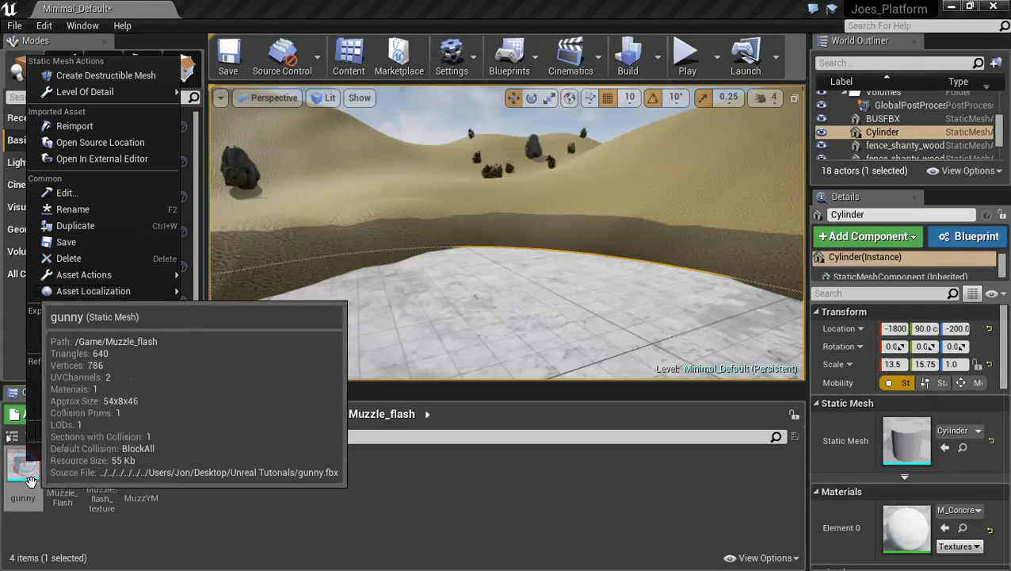
click(222, 485)
right_click(208, 481)
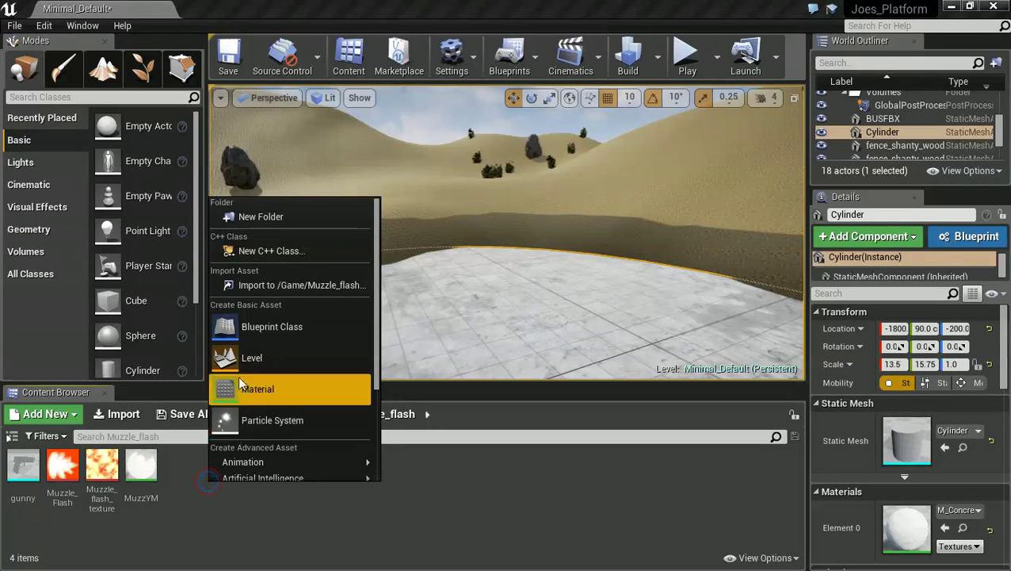
click(262, 327)
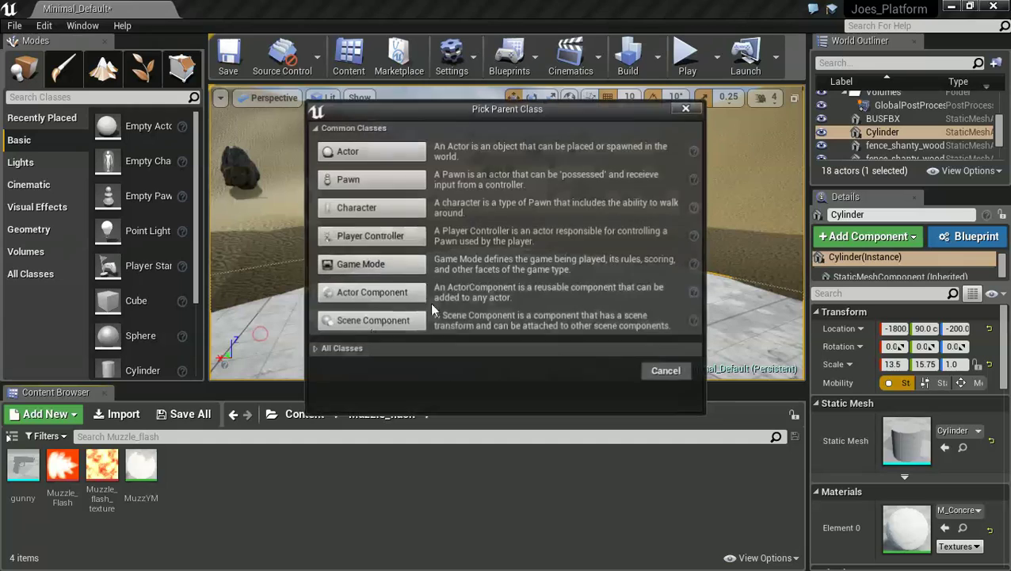
click(410, 157)
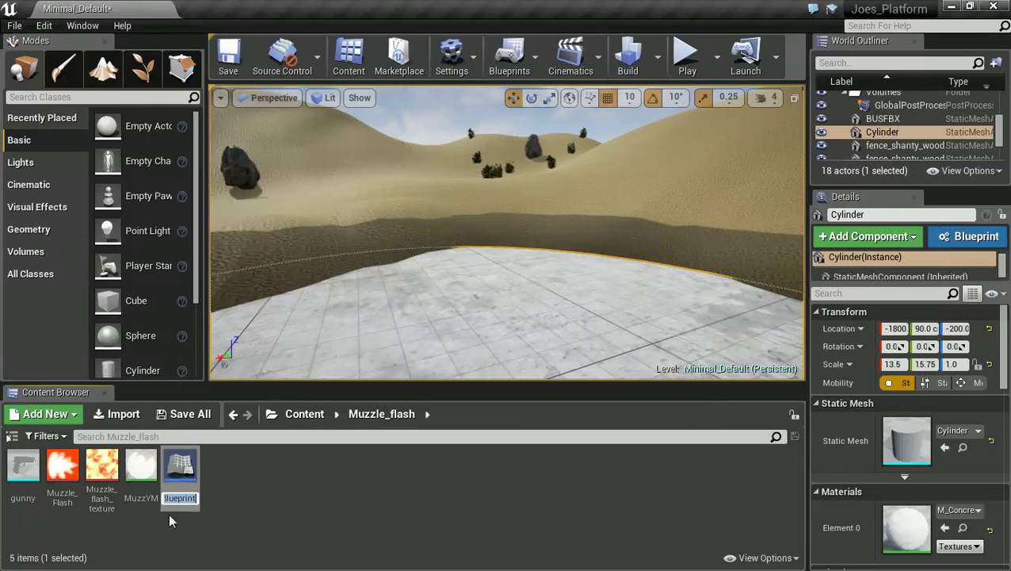
text(GunnyB)
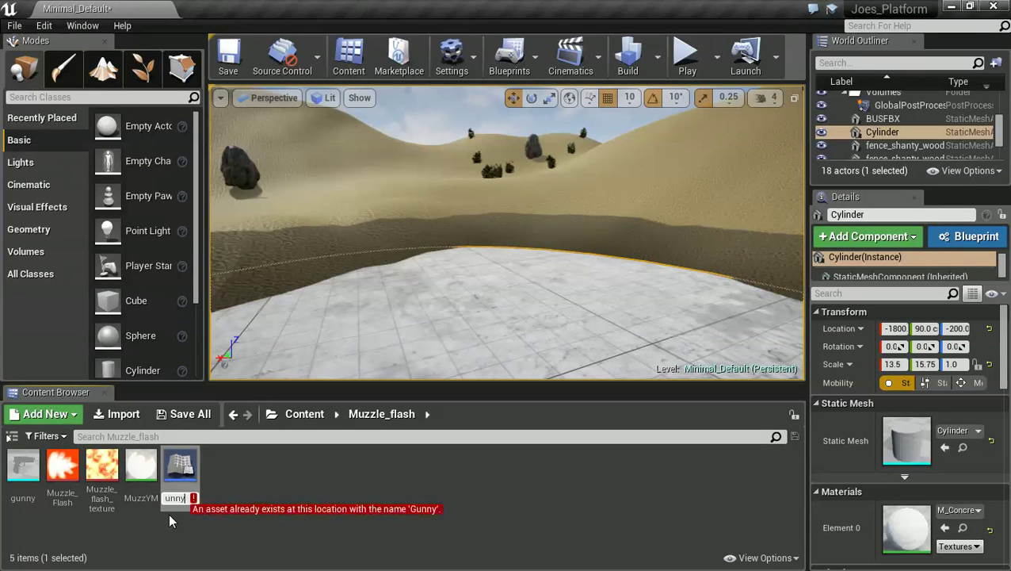
text(P)
key(Return)
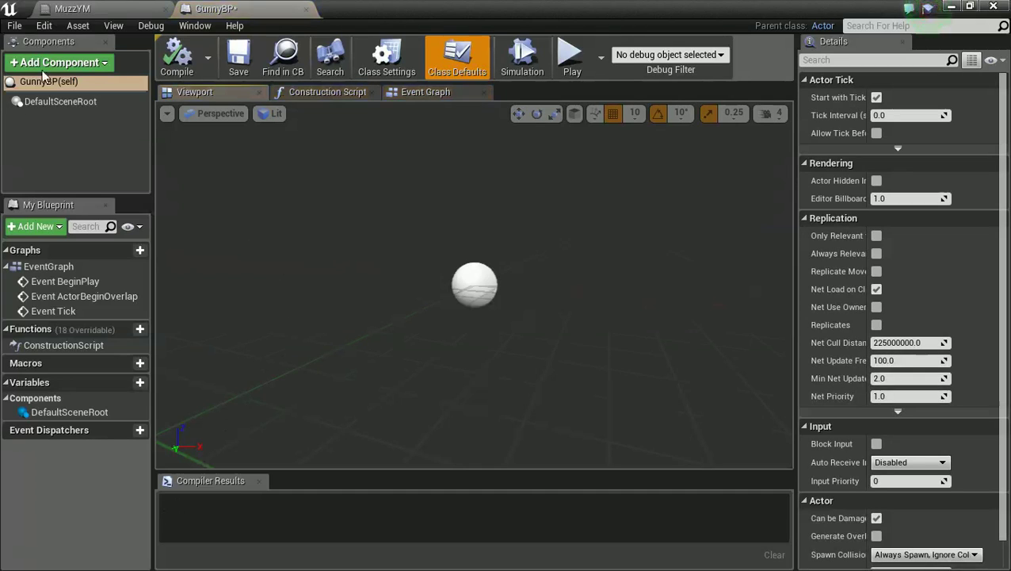
Add a Static Mesh component to GunnyBP and assign it the gunny mesh
click(53, 63)
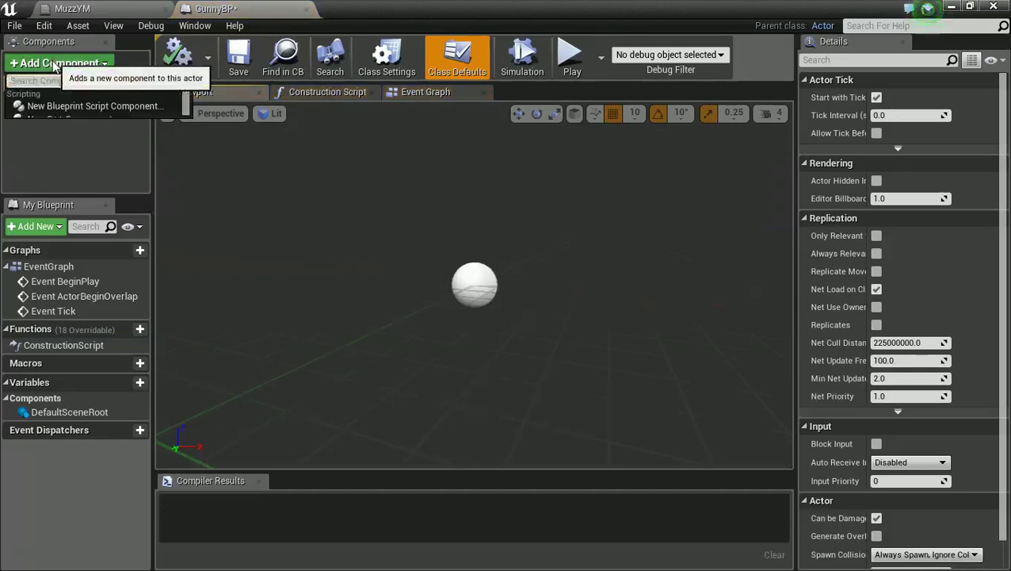
click(58, 226)
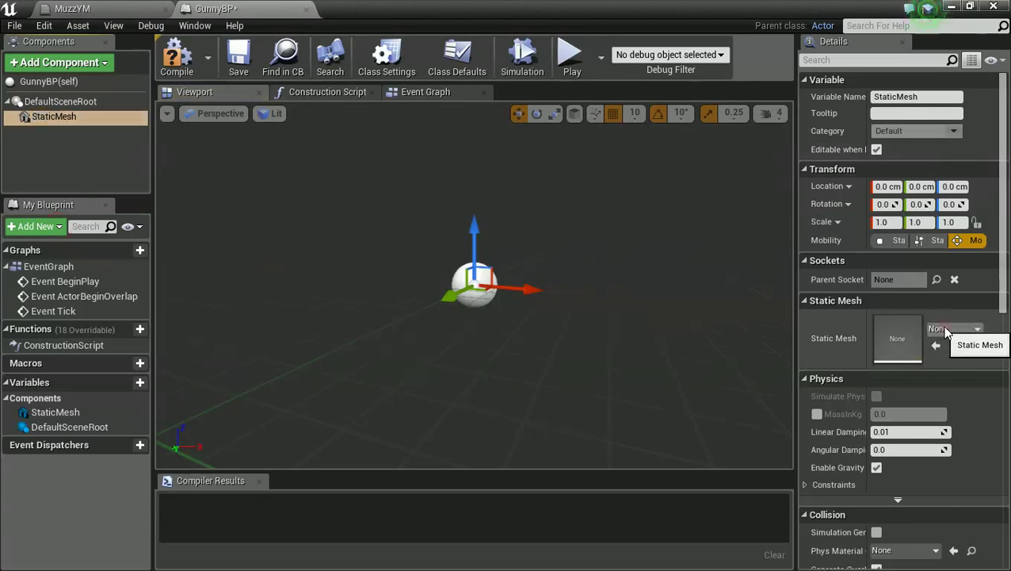
click(947, 328)
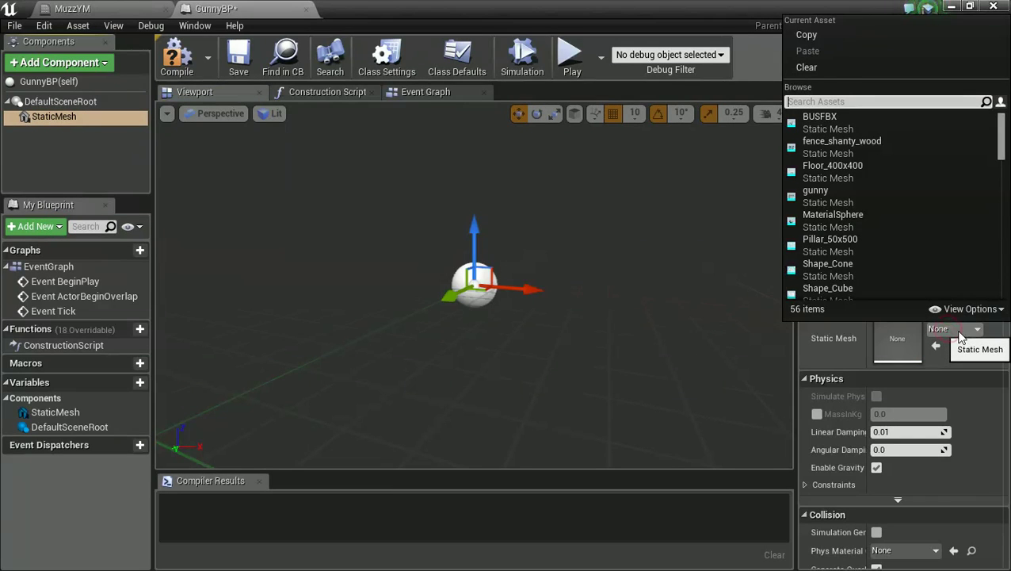
text(gun)
click(824, 123)
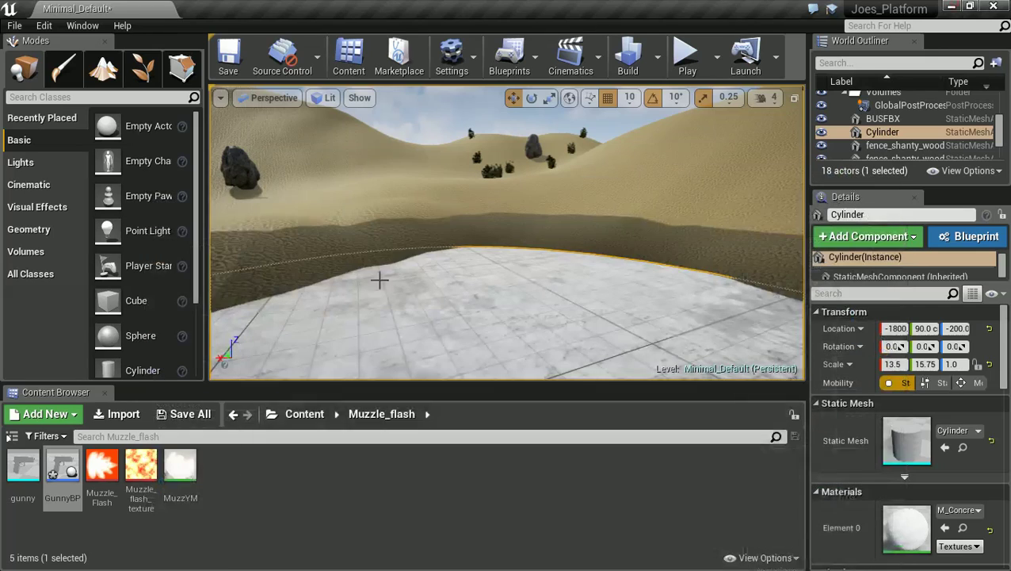
Browse to the Particles folder inside StarterContent in the level editor's project content
click(290, 523)
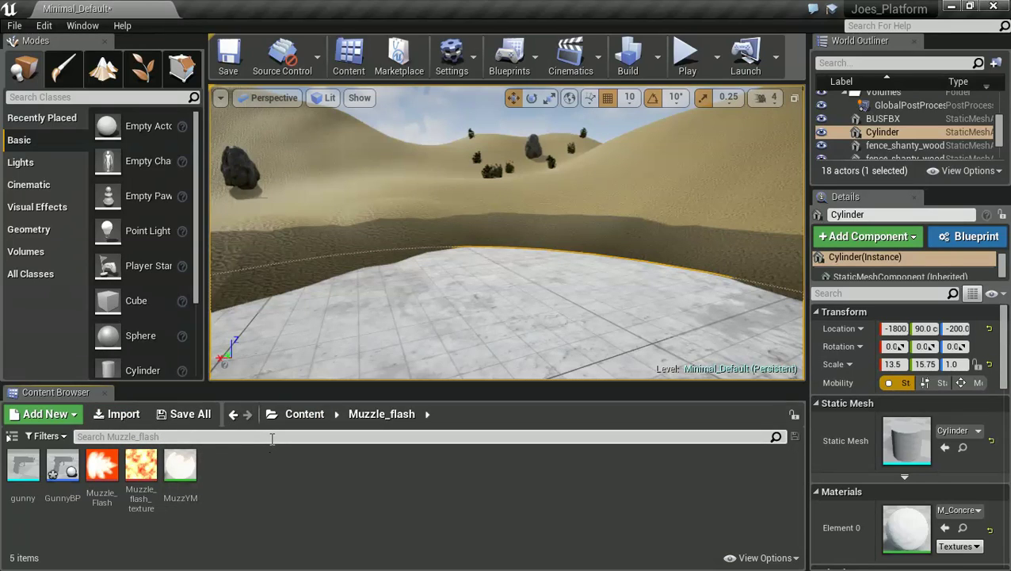
click(305, 414)
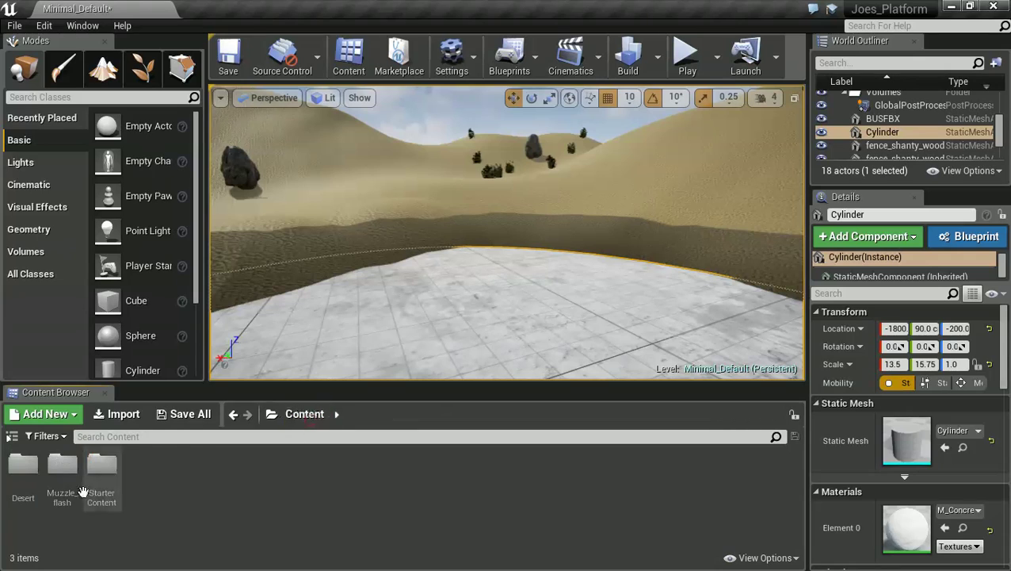
double_click(100, 468)
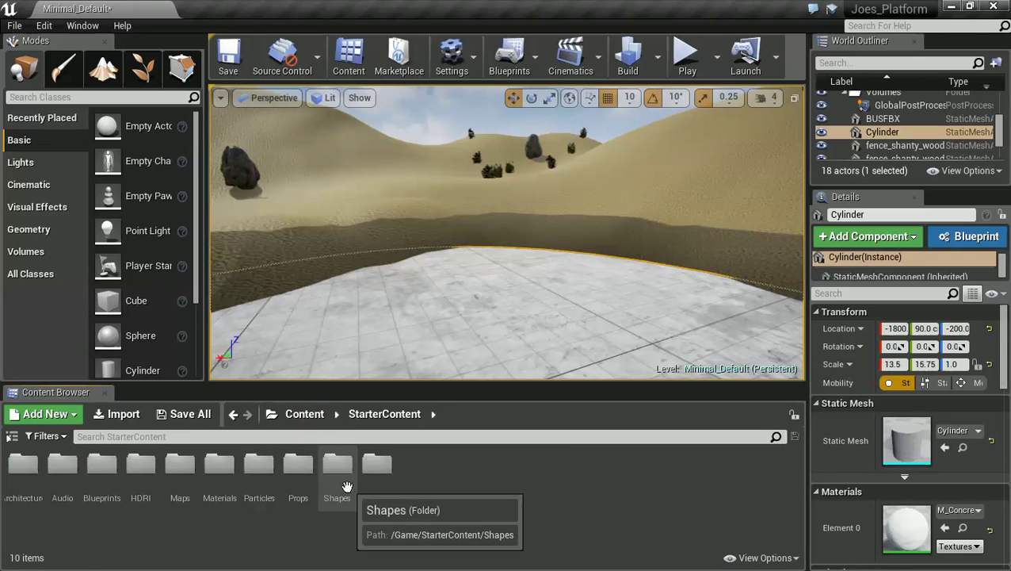
double_click(260, 466)
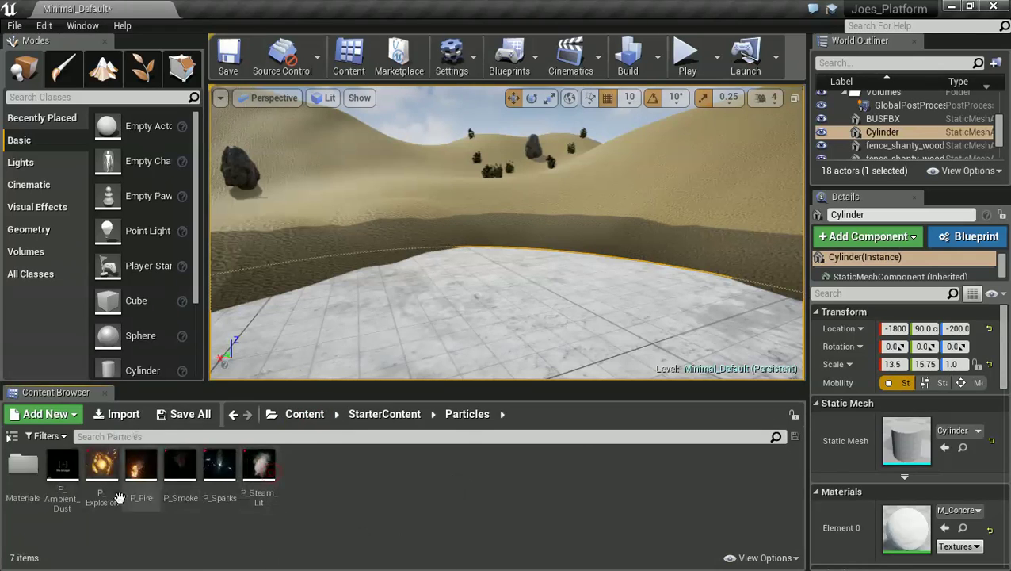
Duplicate the P_Explosion particle system and name the copy MF_Parti
click(105, 472)
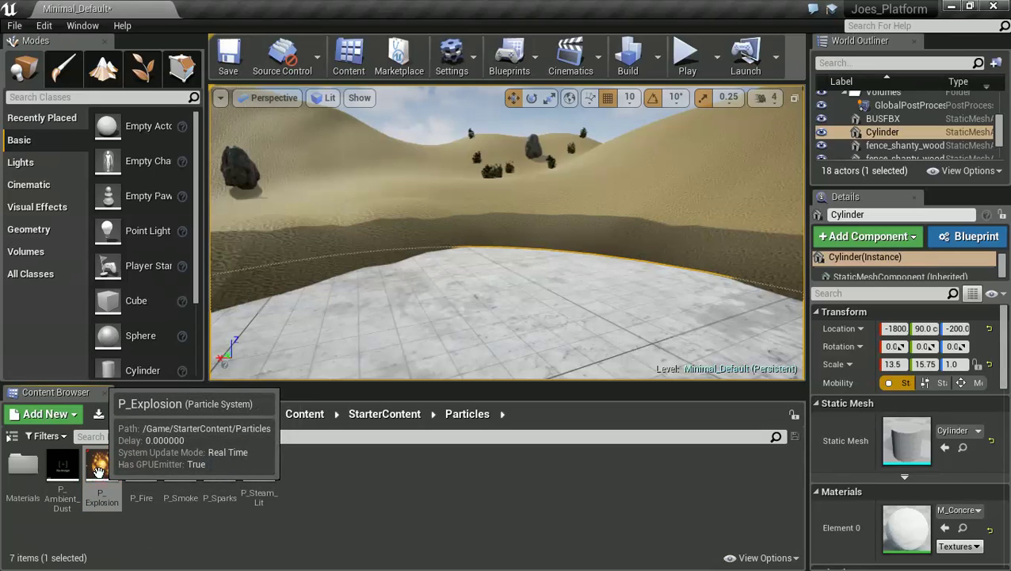
right_click(103, 474)
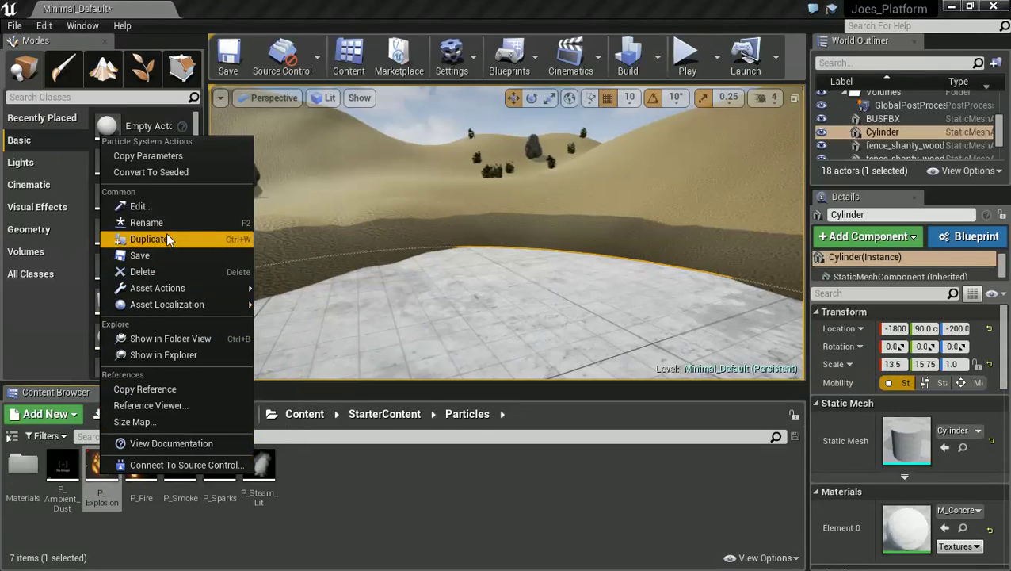
click(165, 233)
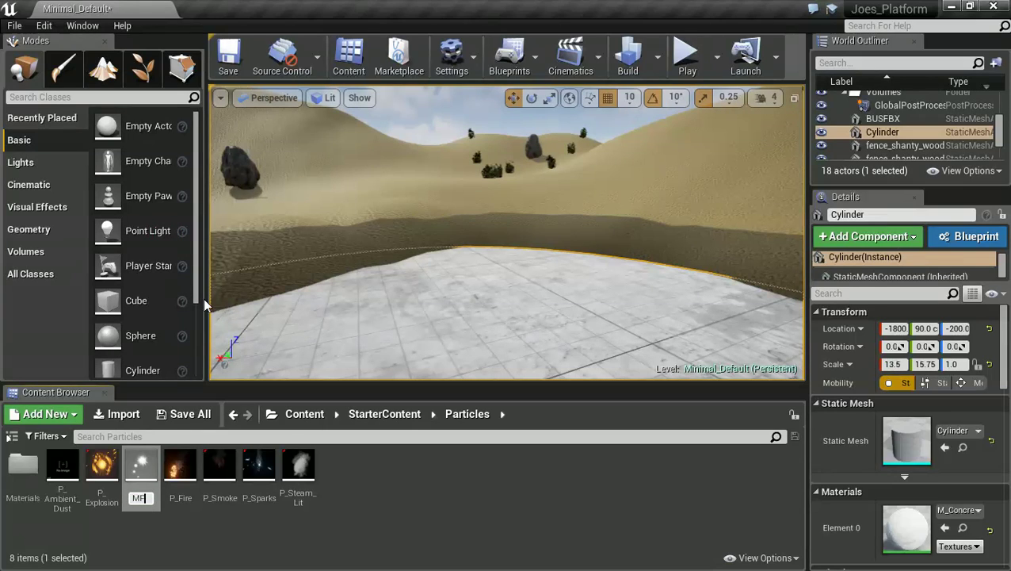
text(MF_Parti)
key(Return)
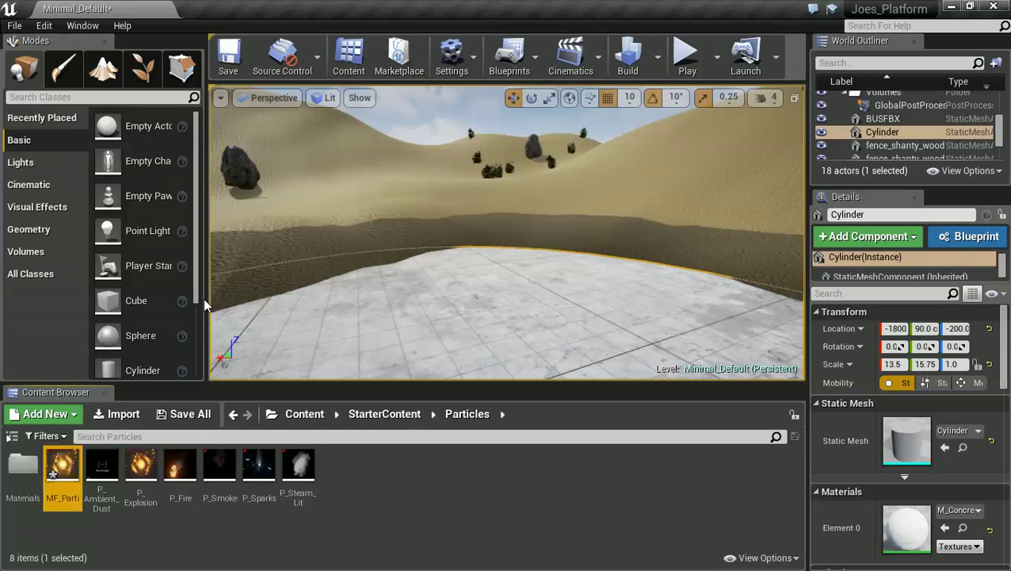
Open MF_Parti for editing and delete its Shockwave and FireBall emitters
double_click(63, 468)
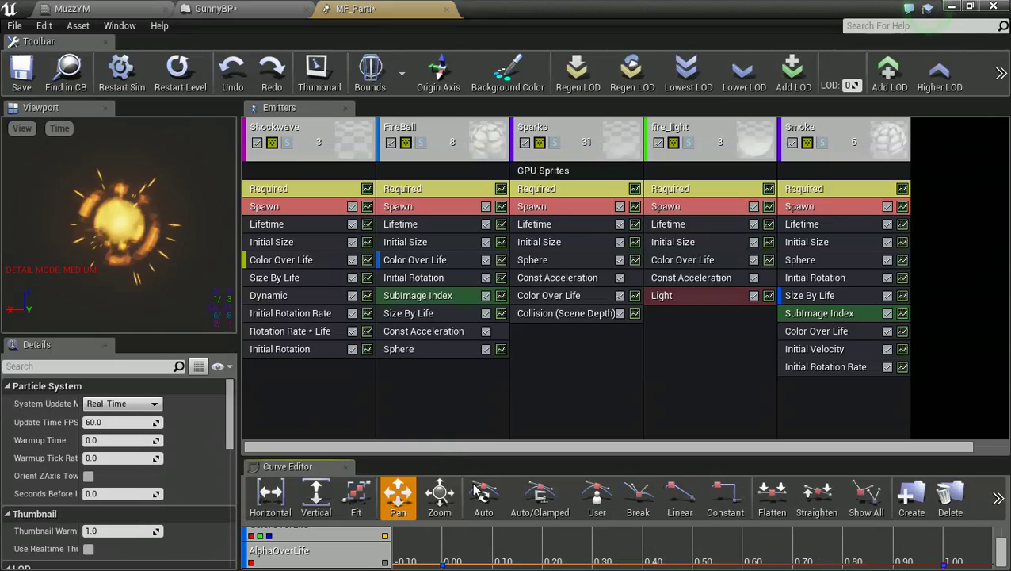
click(278, 157)
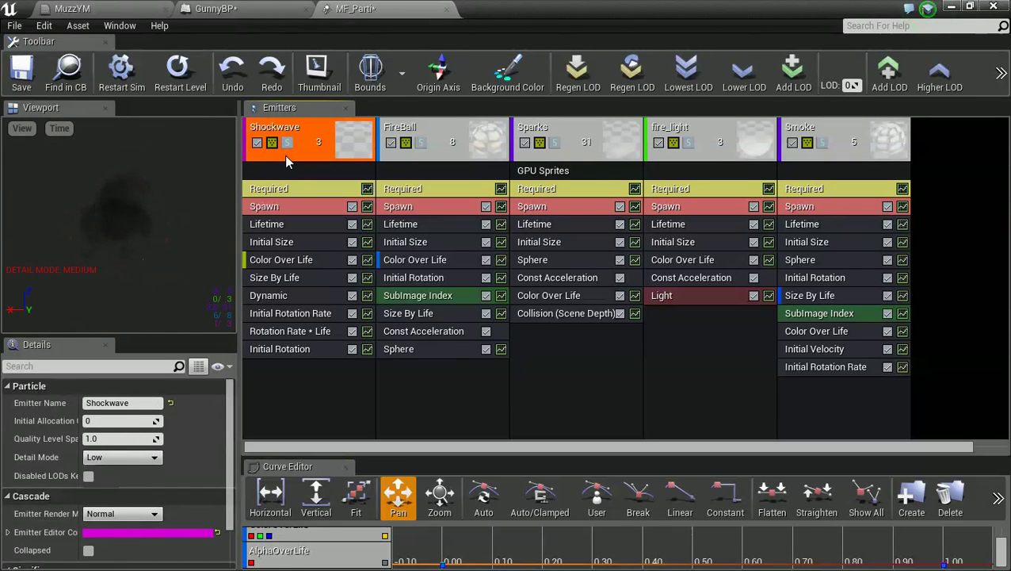
key(Delete)
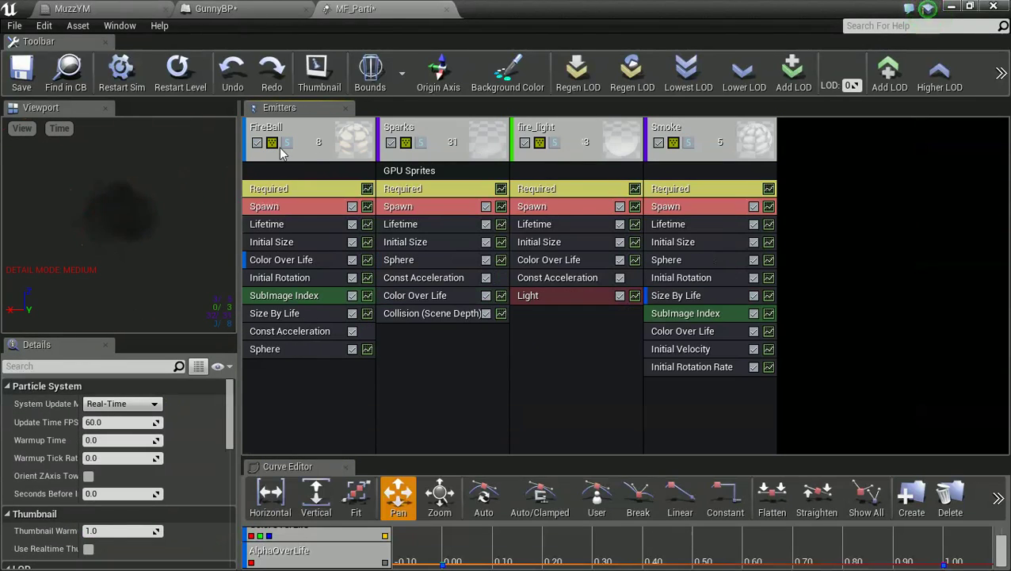
click(286, 143)
click(287, 144)
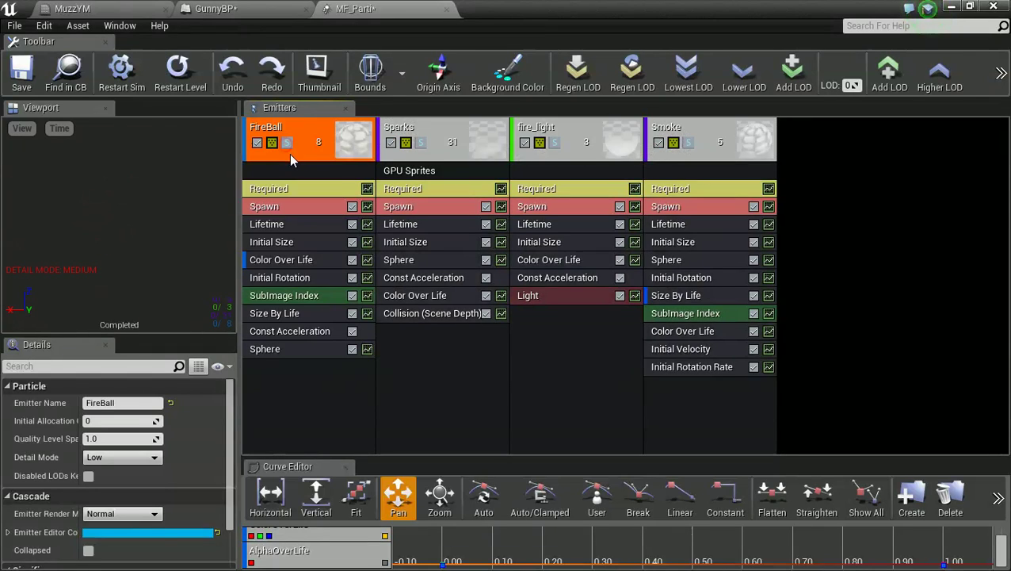
key(Delete)
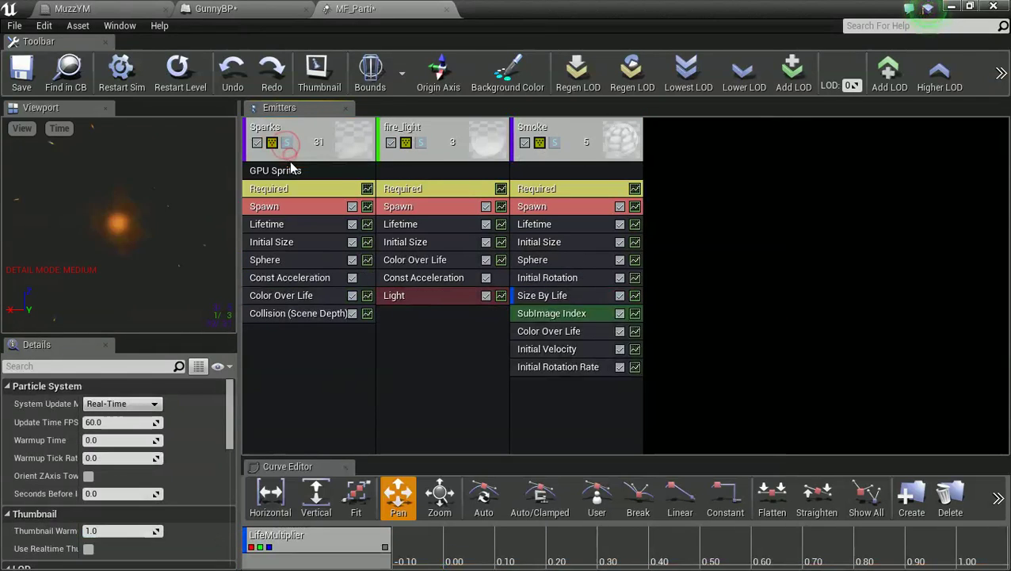
Isolate the fire_light emitter and delete it from the particle system
click(411, 156)
click(420, 143)
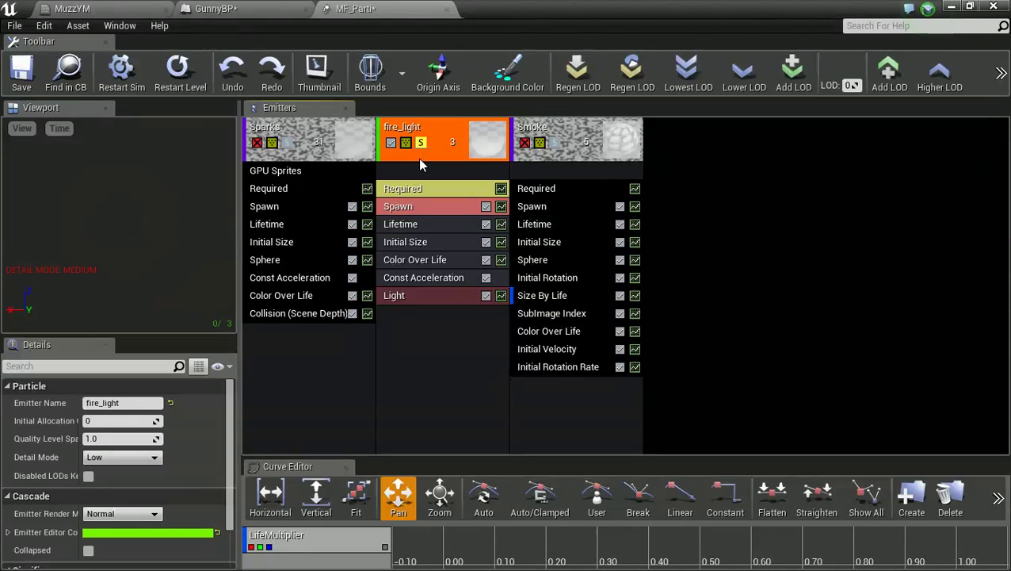
key(Delete)
click(529, 333)
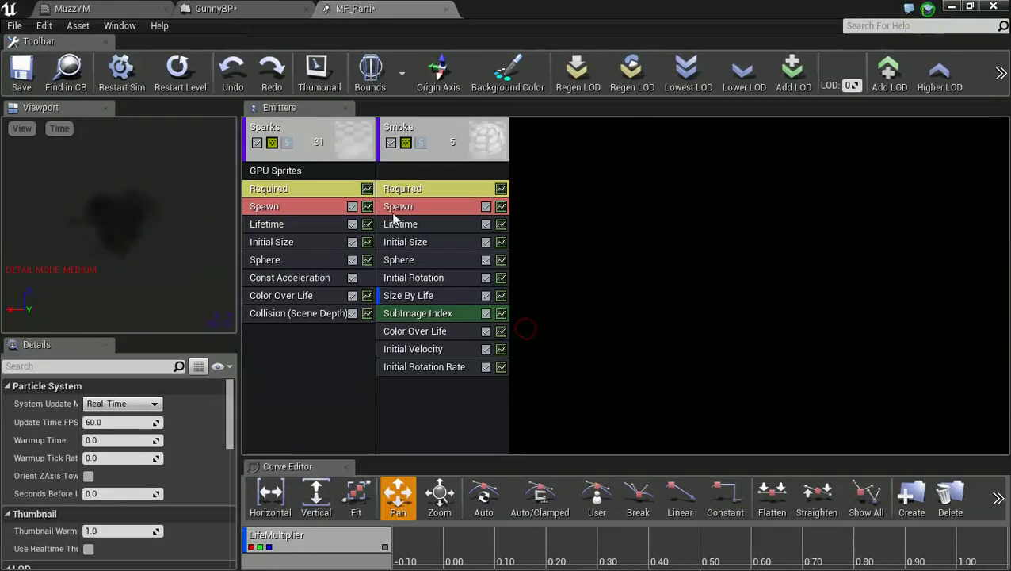
Add a new sprite emitter beside the Smoke emitter and solo it
right_click(554, 195)
click(564, 200)
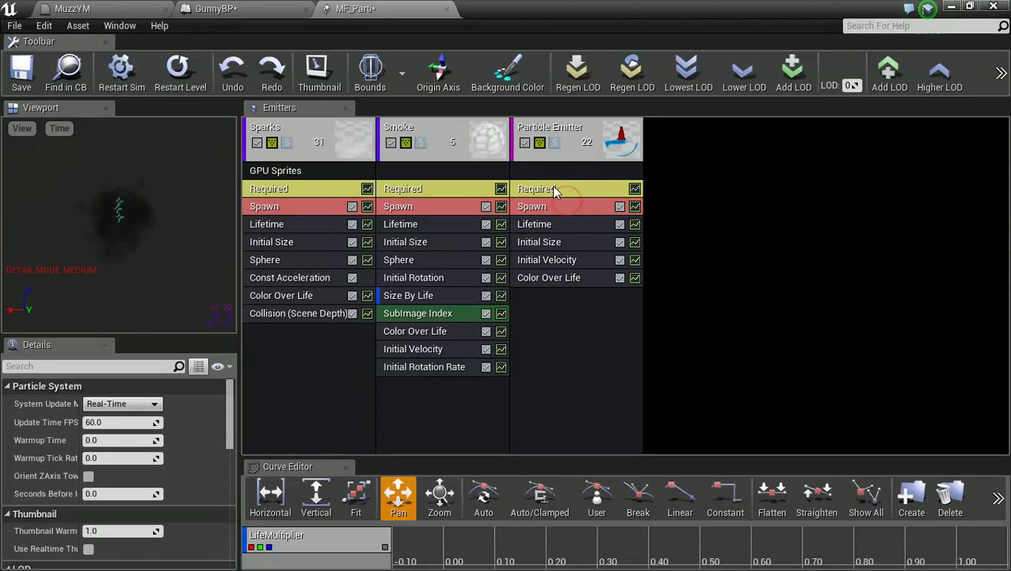
click(556, 144)
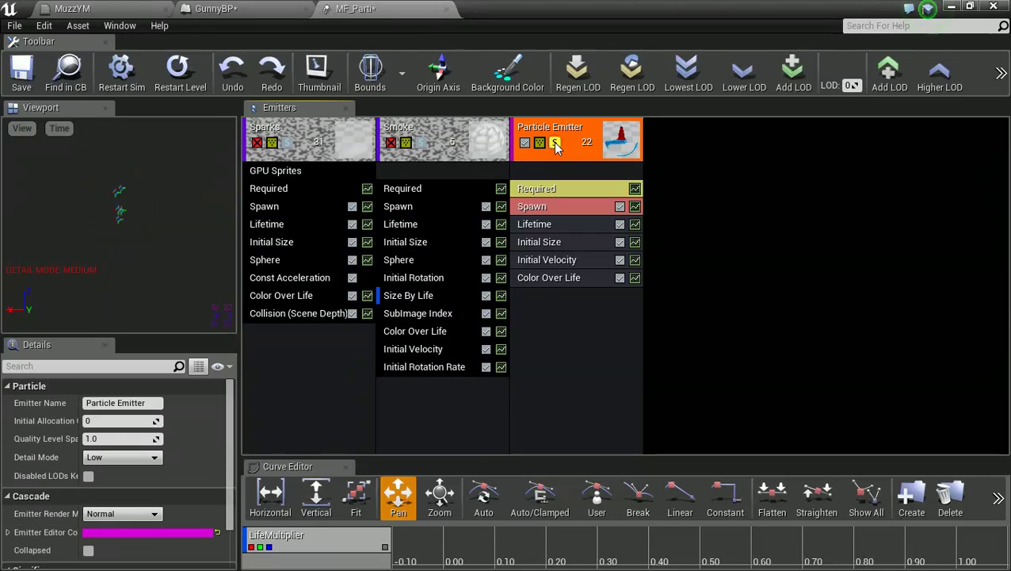
Assign the MuzzYM material in the new emitter's Required module
click(562, 190)
click(176, 415)
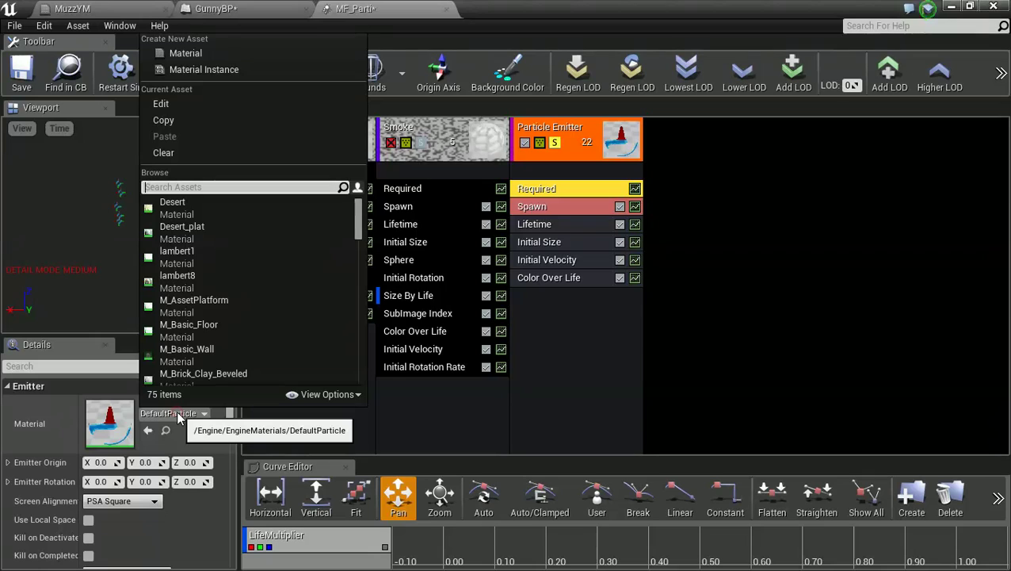
text(muzz)
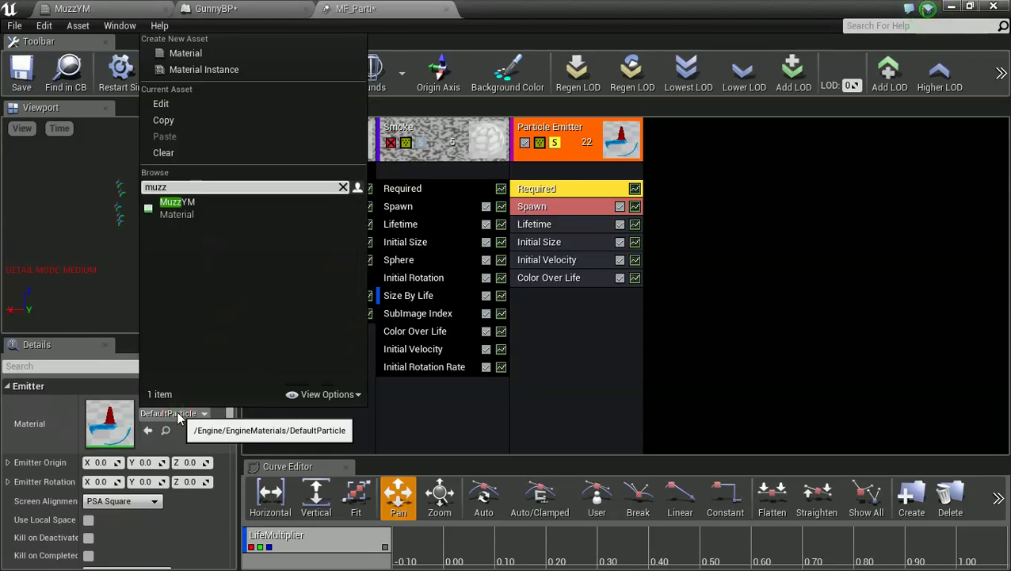
click(191, 212)
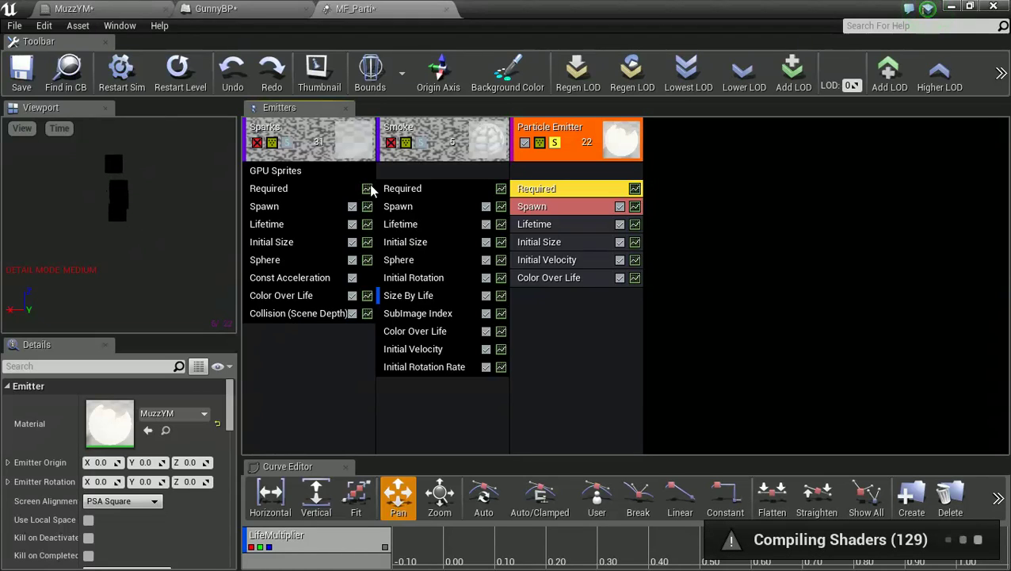
Set the new emitter's constant spawn rate to 3
click(529, 207)
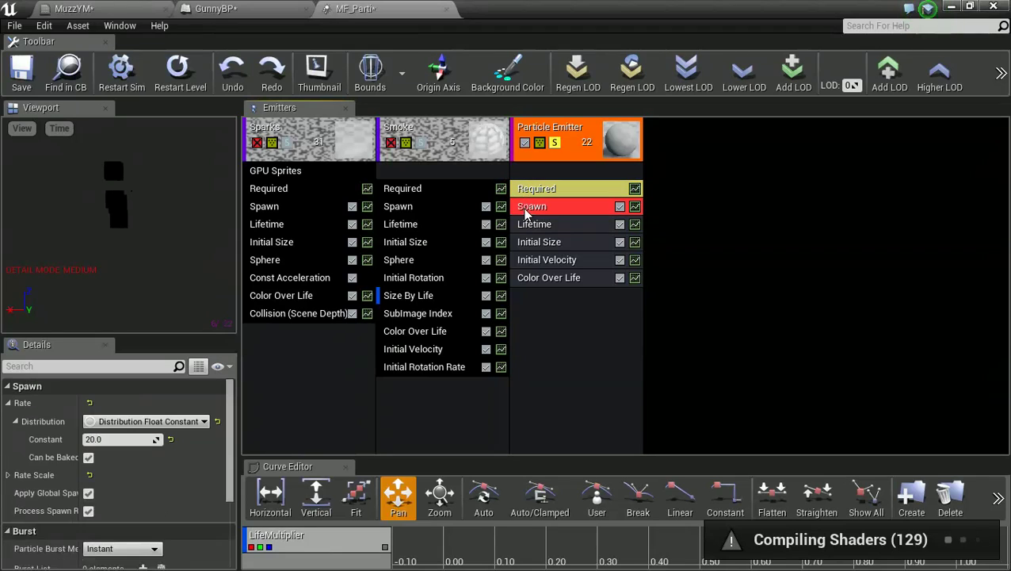
click(144, 444)
text(3)
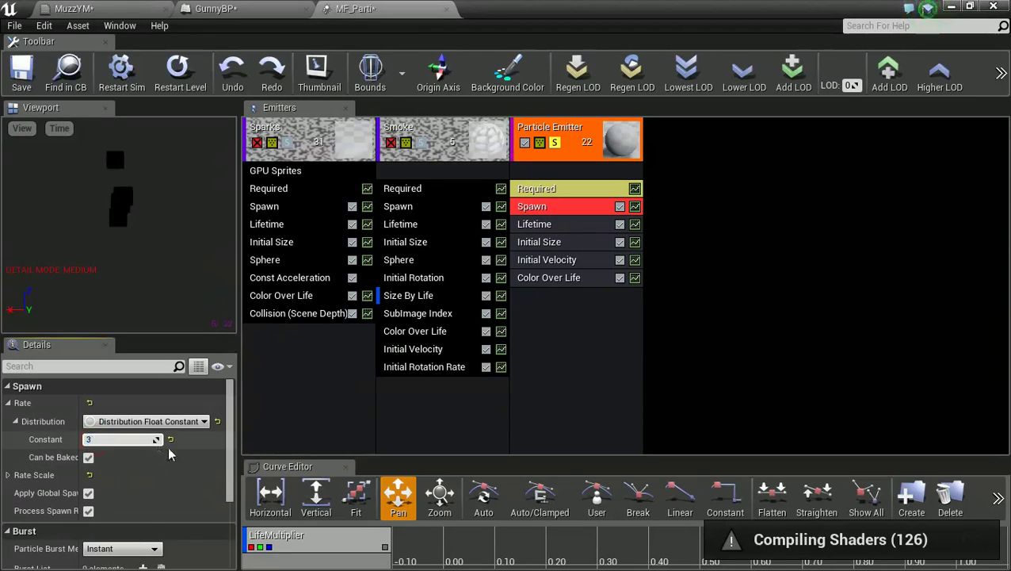
click(546, 230)
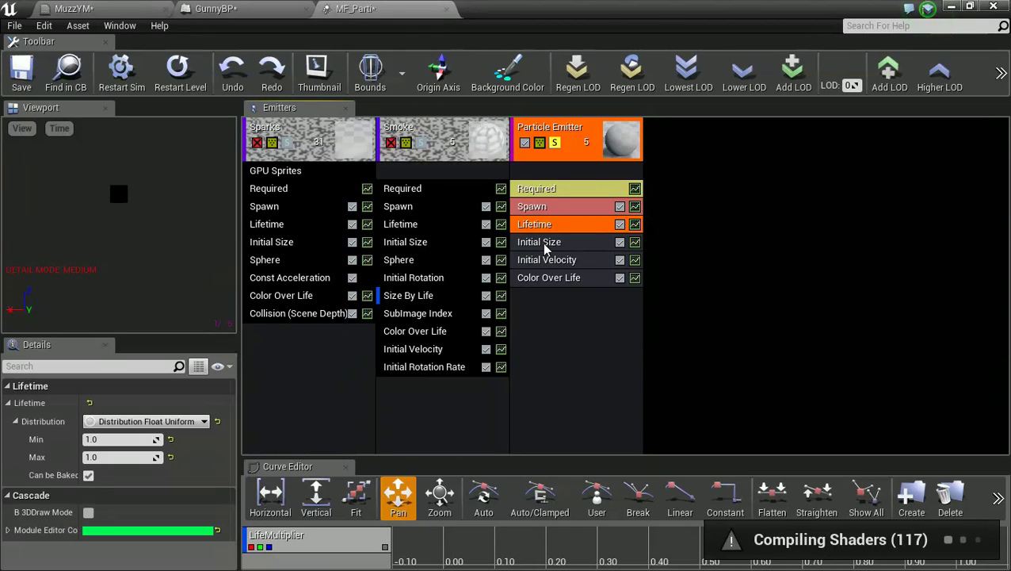
right_click(557, 313)
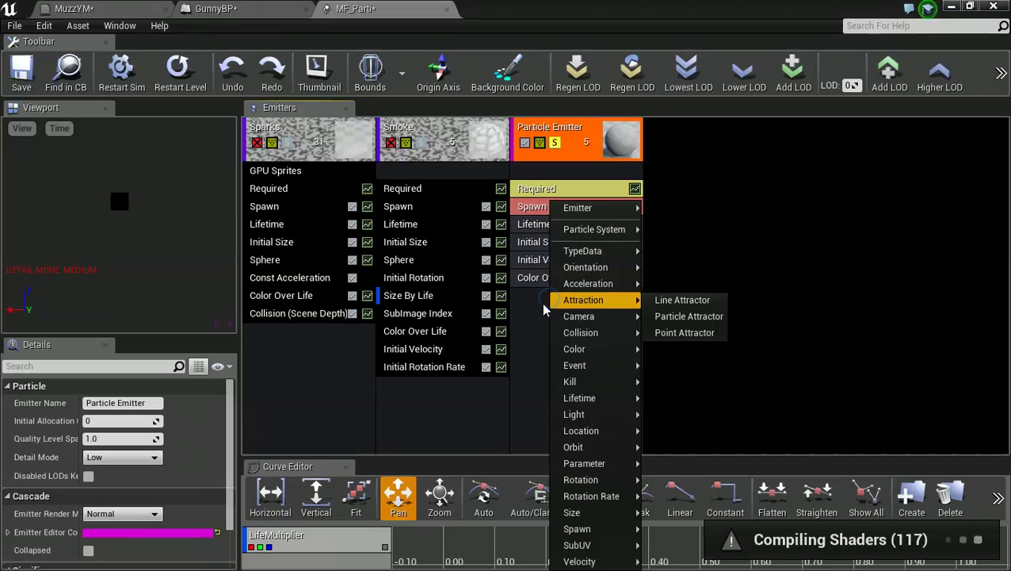
click(536, 308)
Change the new emitter's screen alignment to PSA Velocity in its Required module
click(535, 190)
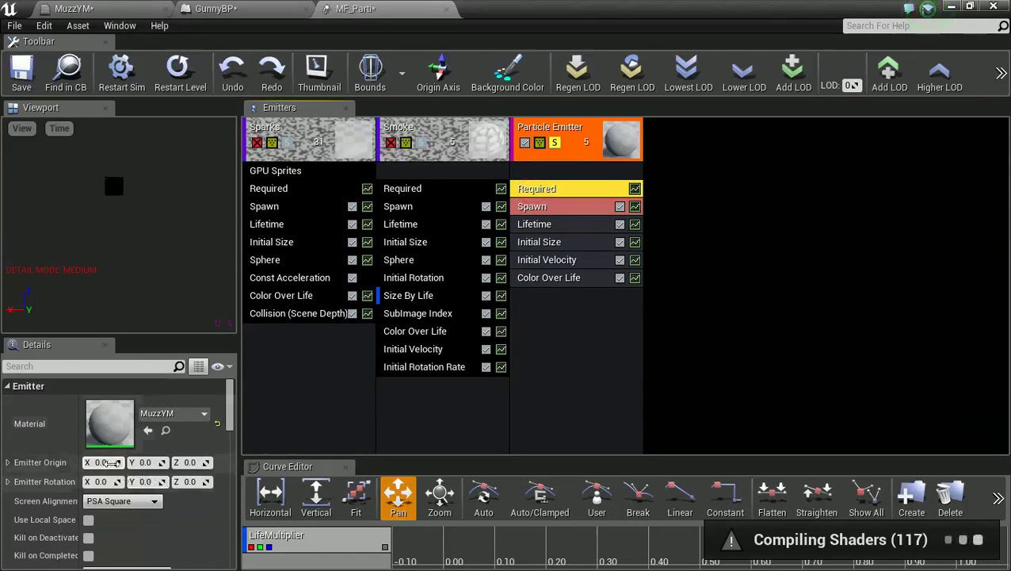
scroll(171, 515, down, 2)
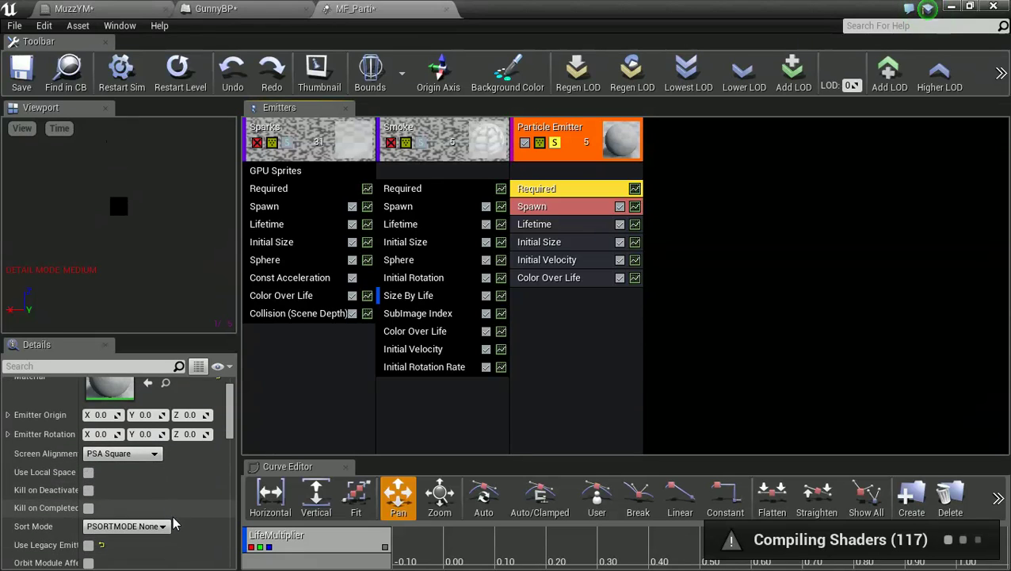
click(131, 455)
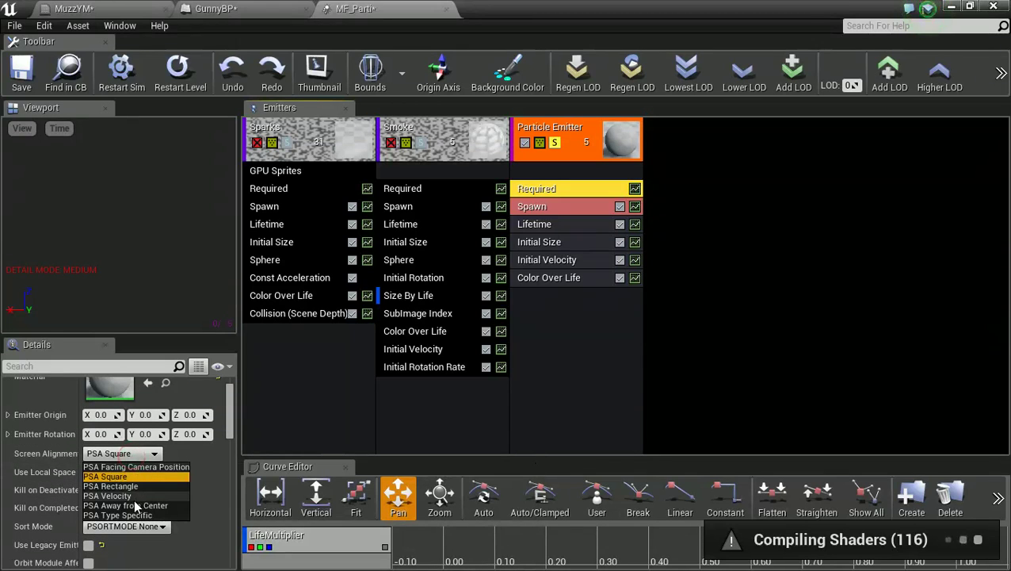
click(111, 496)
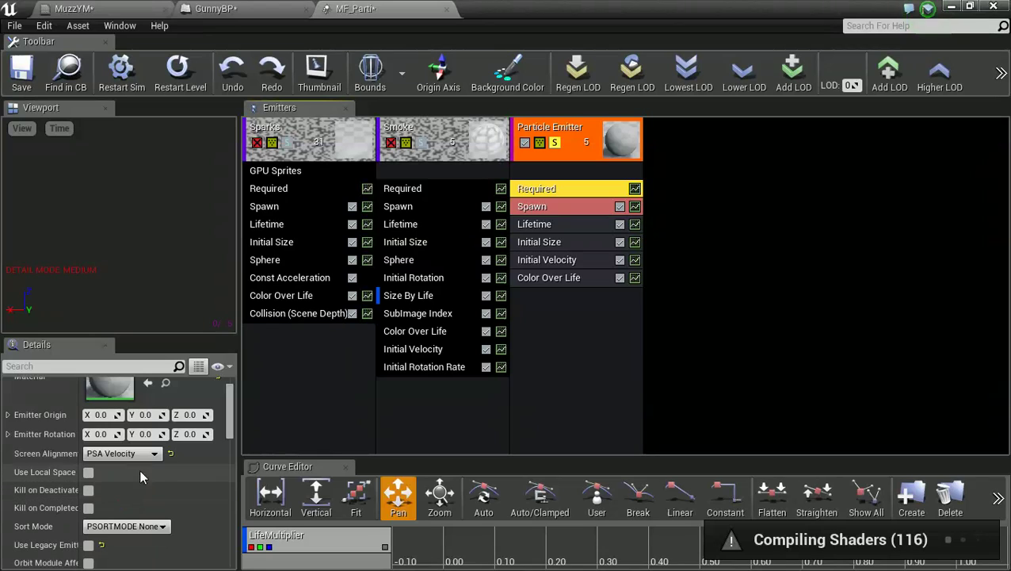
Set the X and Y values of both the maximum and minimum start velocity to 0 in the new emitter's Initial Velocity module
click(538, 260)
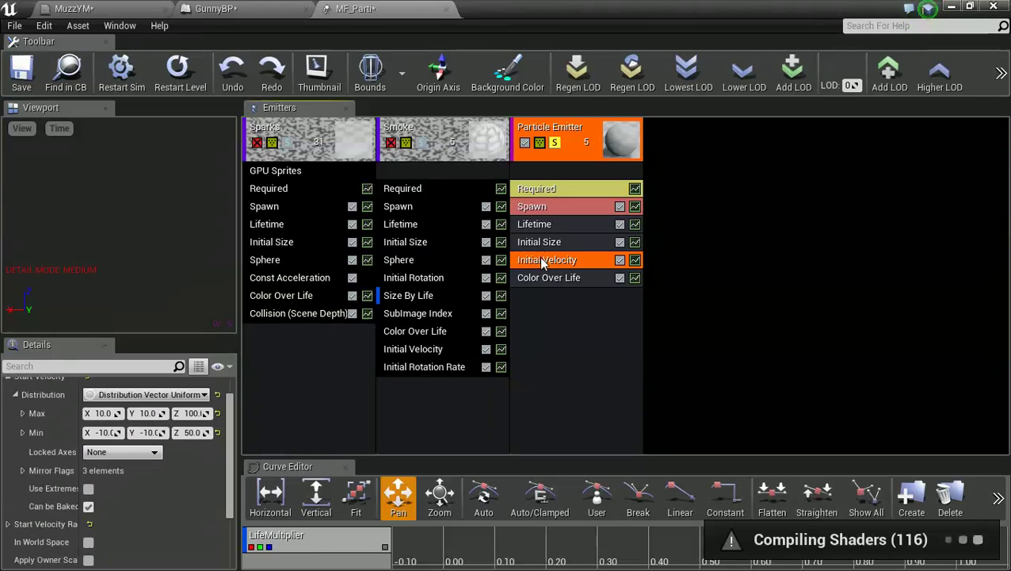
click(111, 413)
text(0)
key(Return)
click(103, 432)
text(0)
key(Return)
click(146, 413)
text(0)
key(Return)
click(146, 432)
text(0)
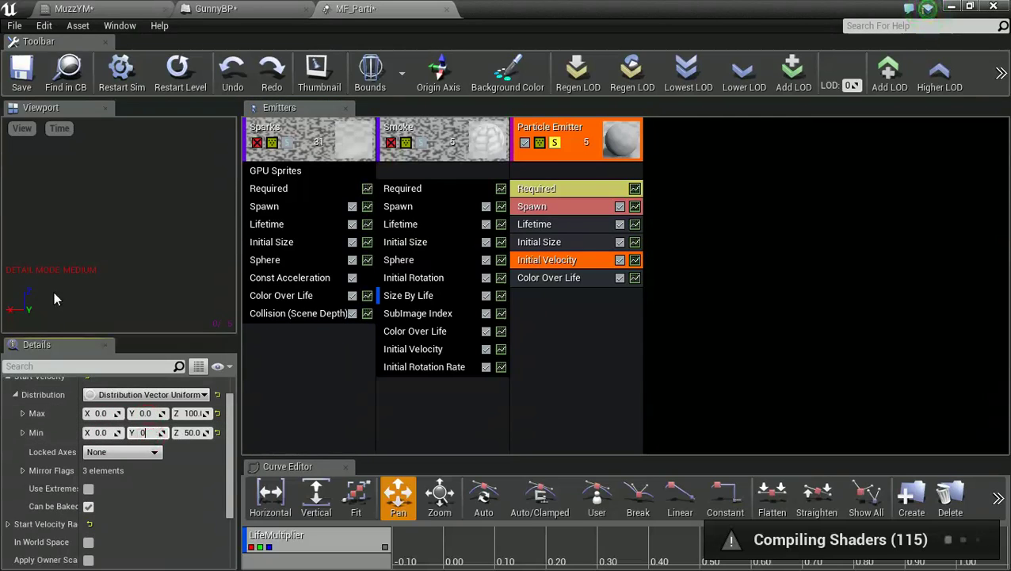
key(Return)
Set the start velocity's maximum Z to 2 and its minimum Z to 1
click(194, 413)
text(2)
key(Return)
click(192, 432)
text(1)
key(Return)
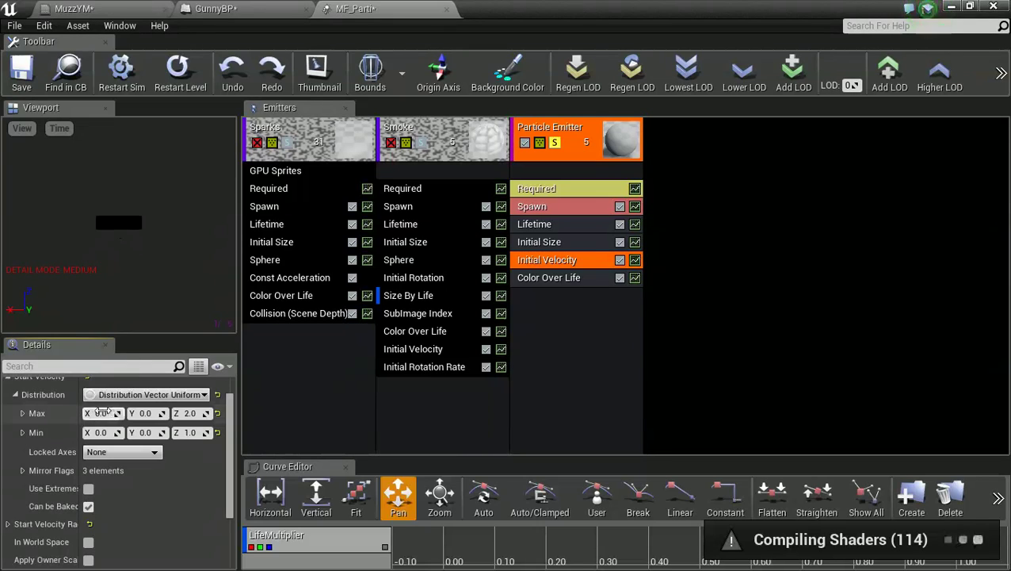
Try a start velocity with maximum X 2 and Z 0.2, and minimum X 1 and Z 0.1
click(105, 413)
text(2)
click(111, 432)
text(1)
key(Return)
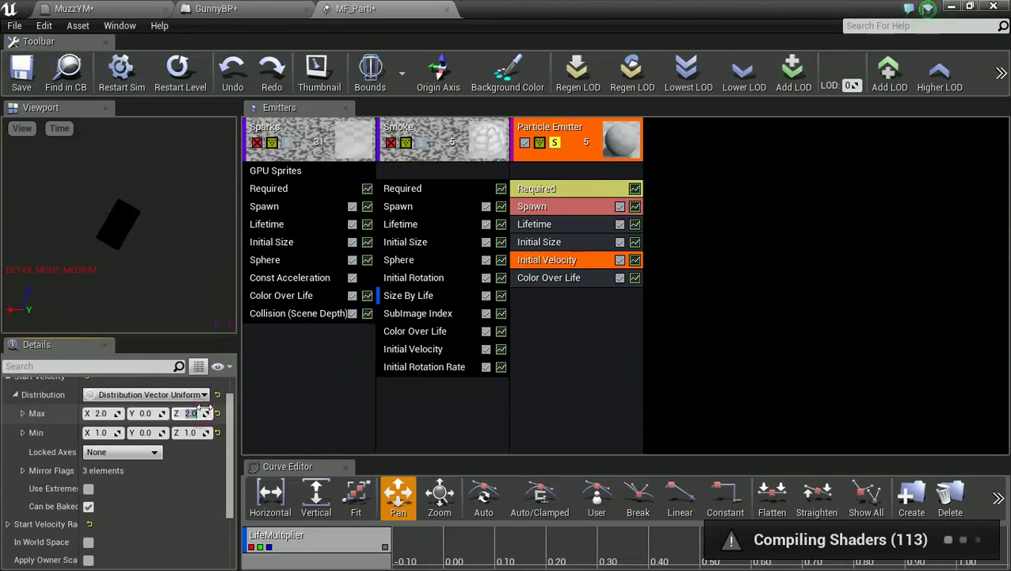
text(.2)
click(194, 432)
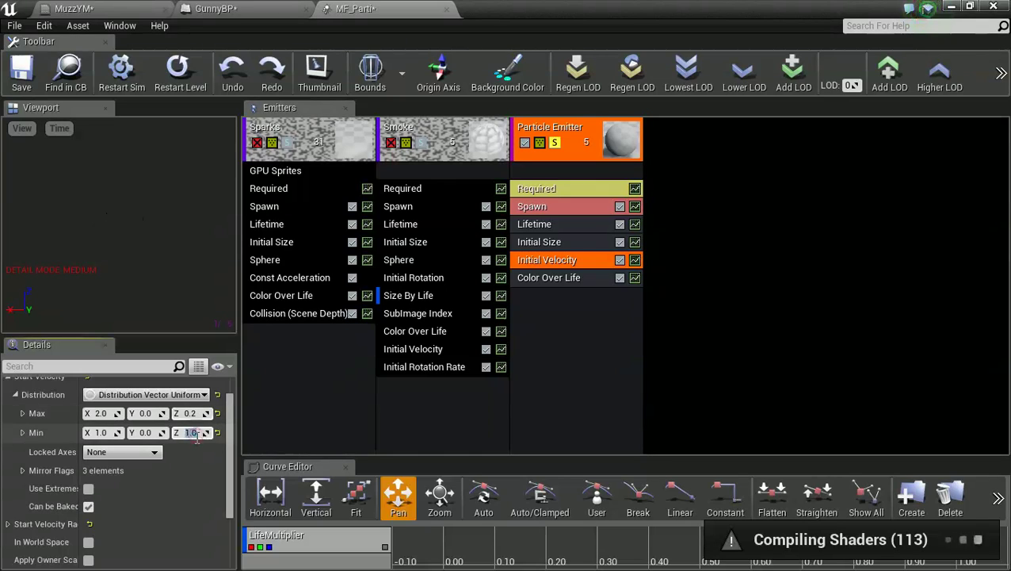
text(0.1)
key(Return)
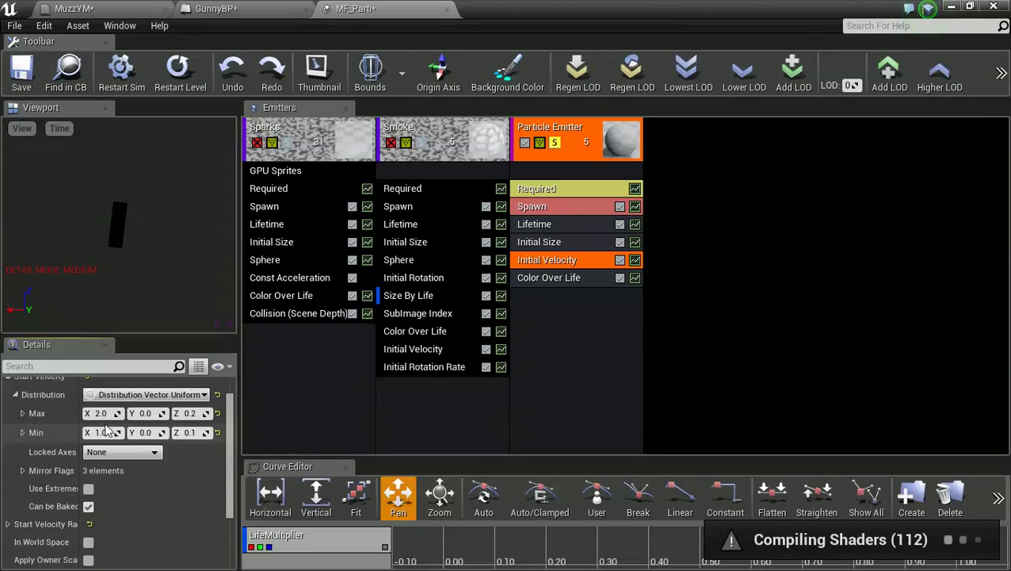
Set the start velocity to maximum X 0.2 and Z 2, and minimum X 0.1 and Z 1
click(183, 416)
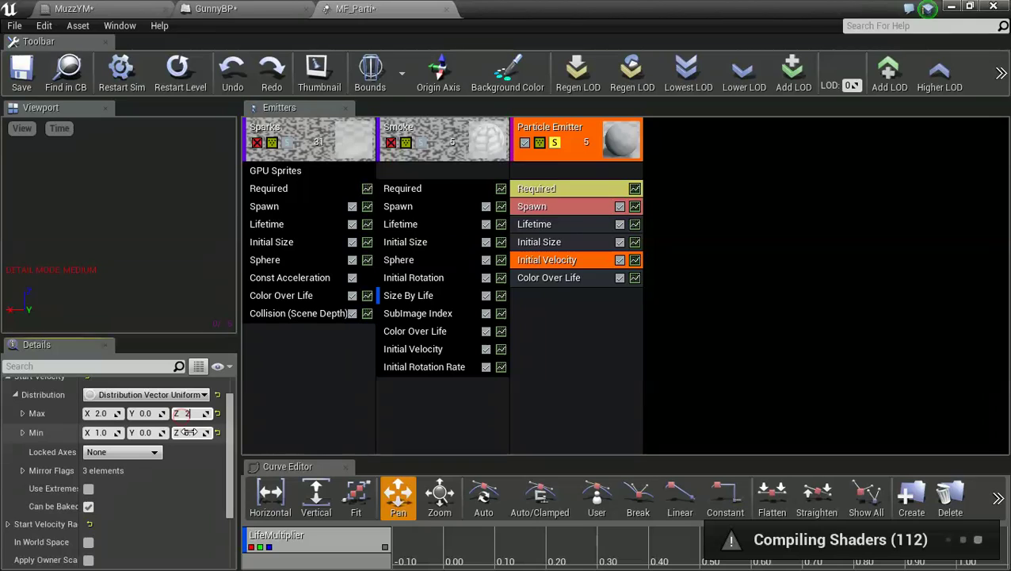
text(2)
click(188, 433)
text(1)
click(109, 413)
text(0.2)
key(Return)
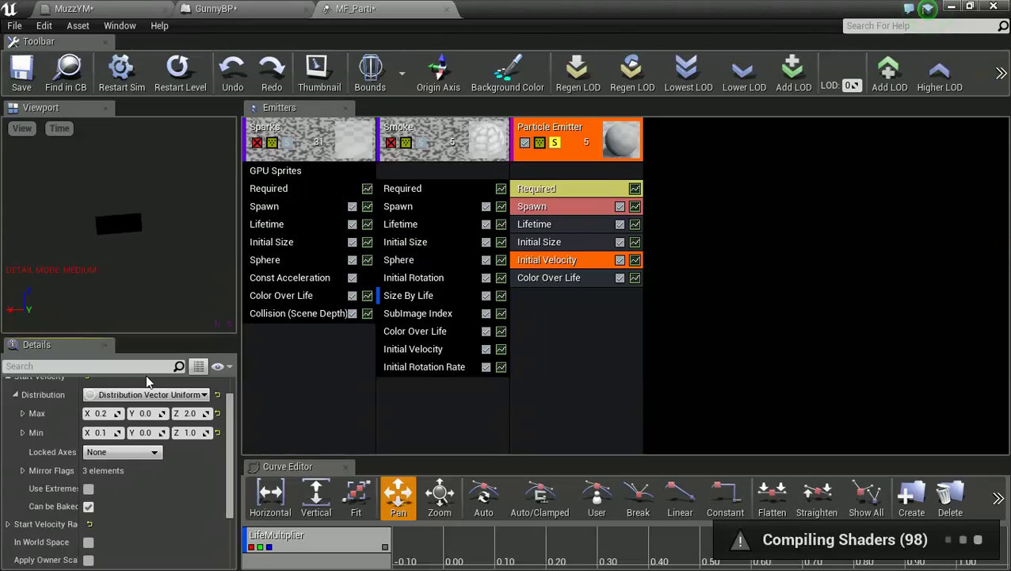
Preview the new emitter together with Sparks and Smoke, and solo it again
click(554, 142)
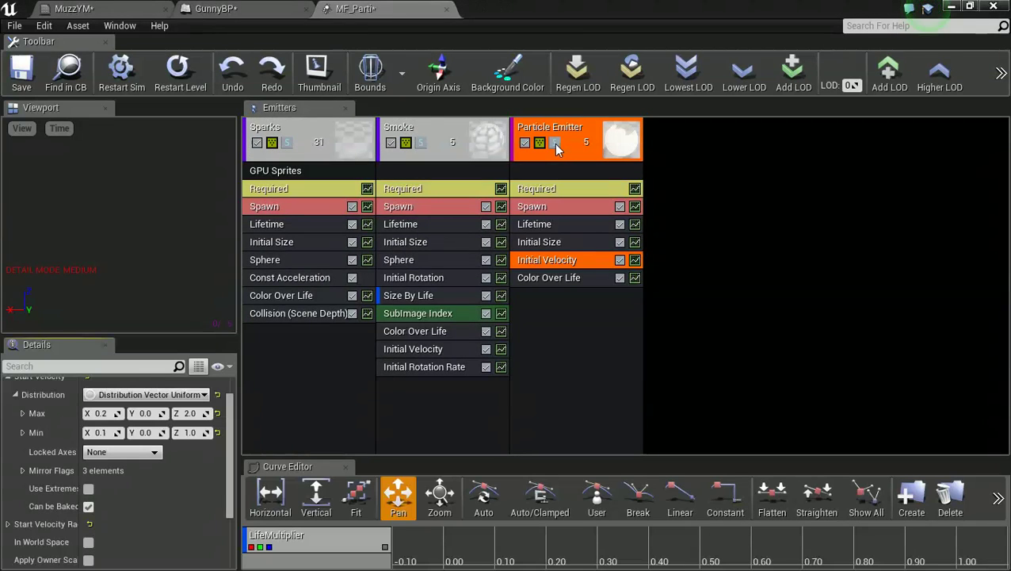
click(556, 143)
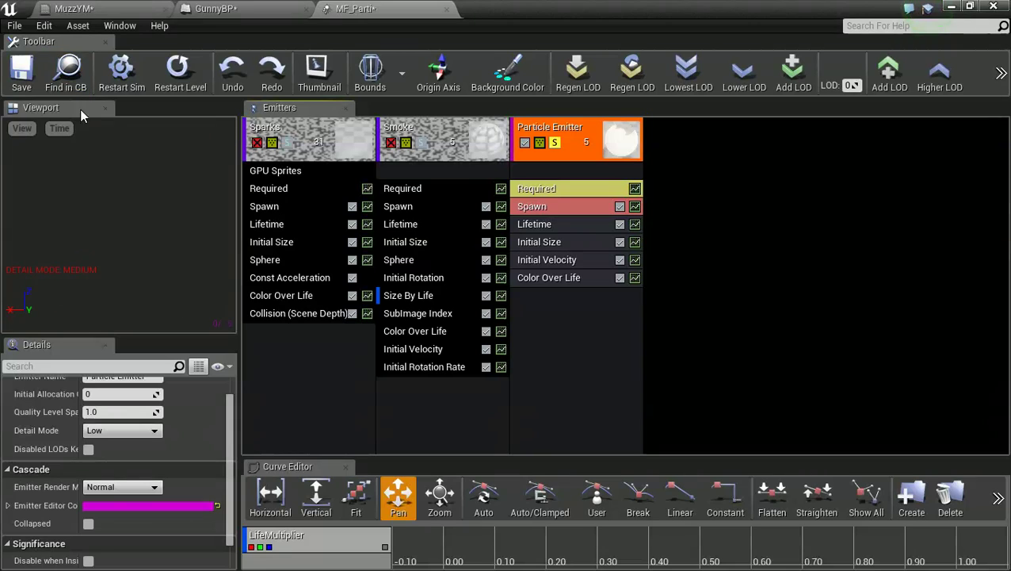
Add a Size By Life module to the new emitter
right_click(540, 319)
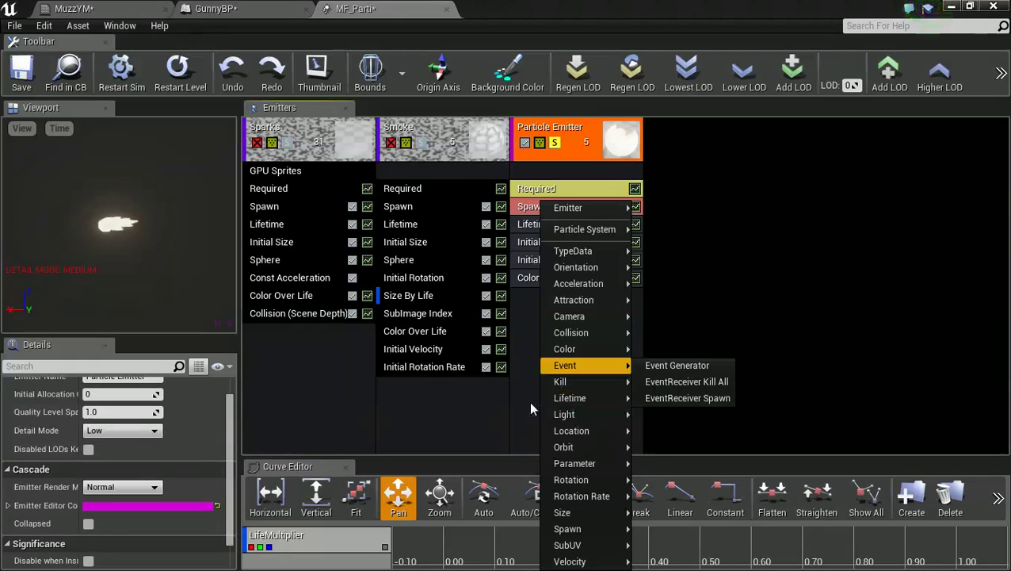
mouse_move(539, 449)
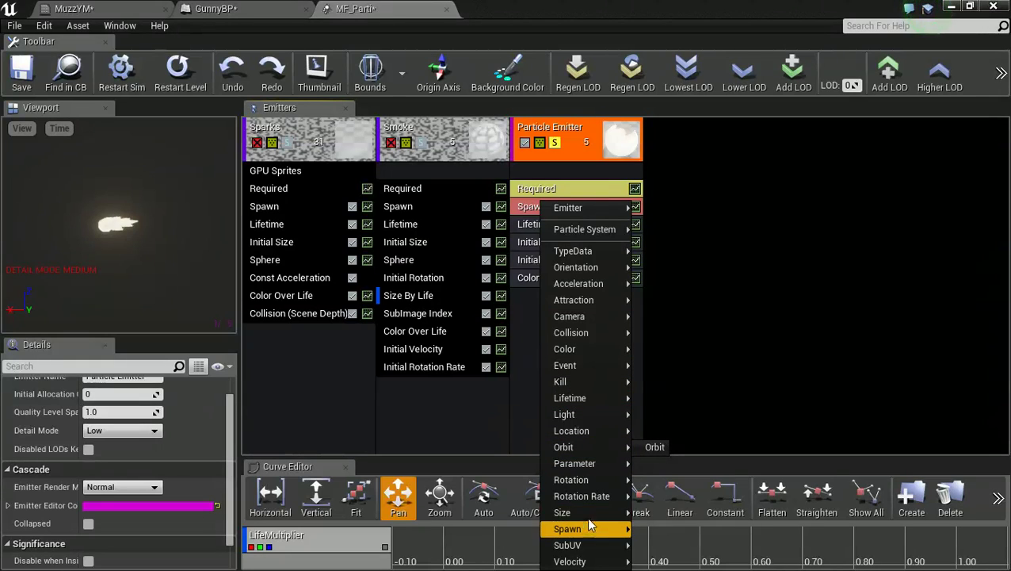
mouse_move(588, 512)
click(668, 529)
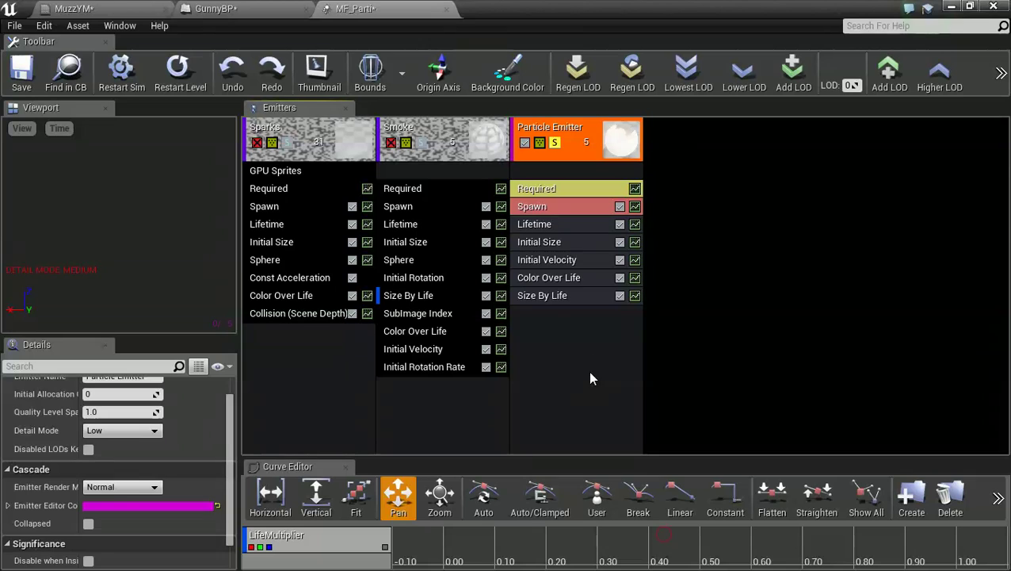
Add a third point to the Size By Life module's Life Multiplier curve
click(537, 295)
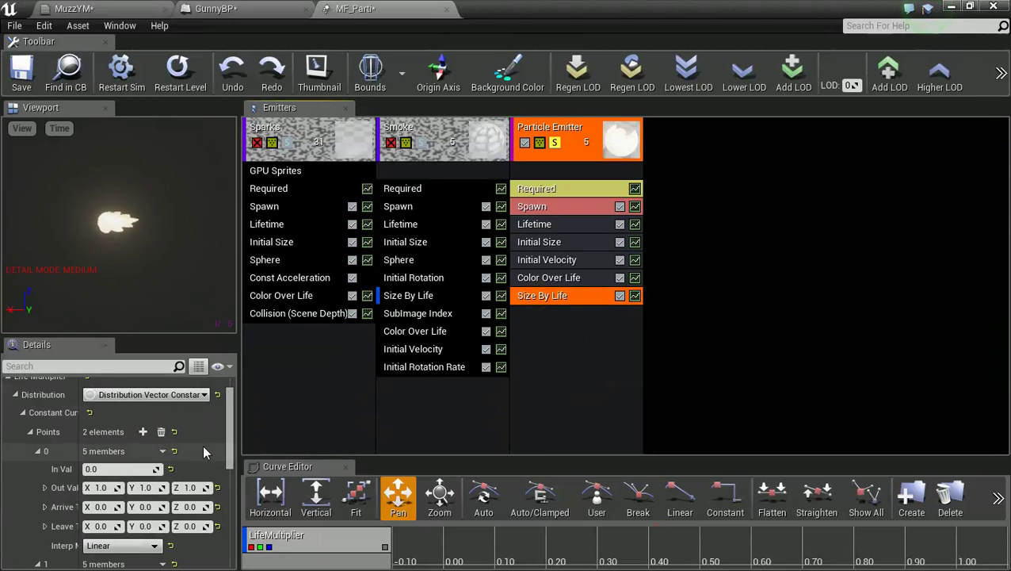
scroll(184, 443, down, 1)
click(143, 408)
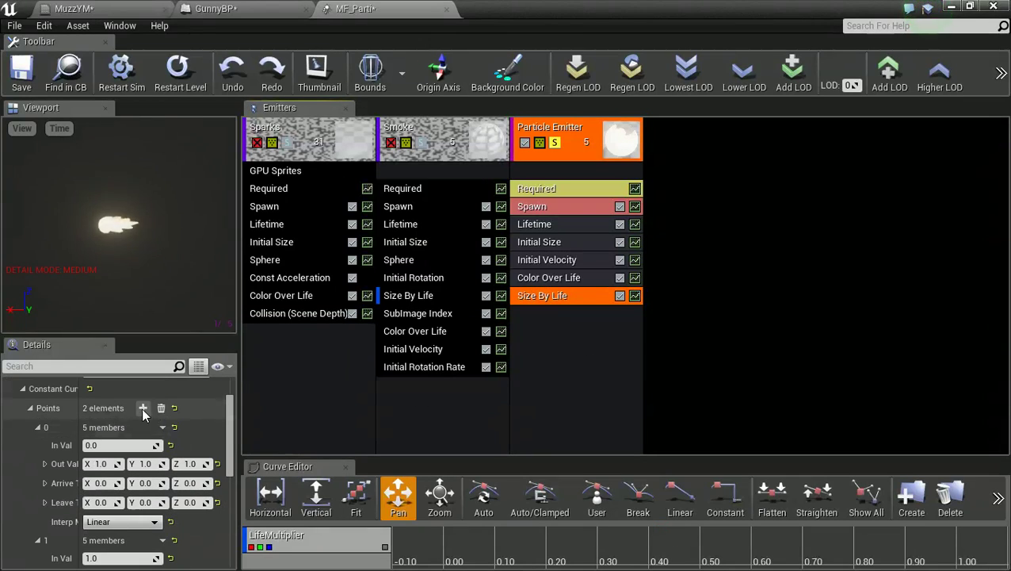
scroll(68, 460, down, 7)
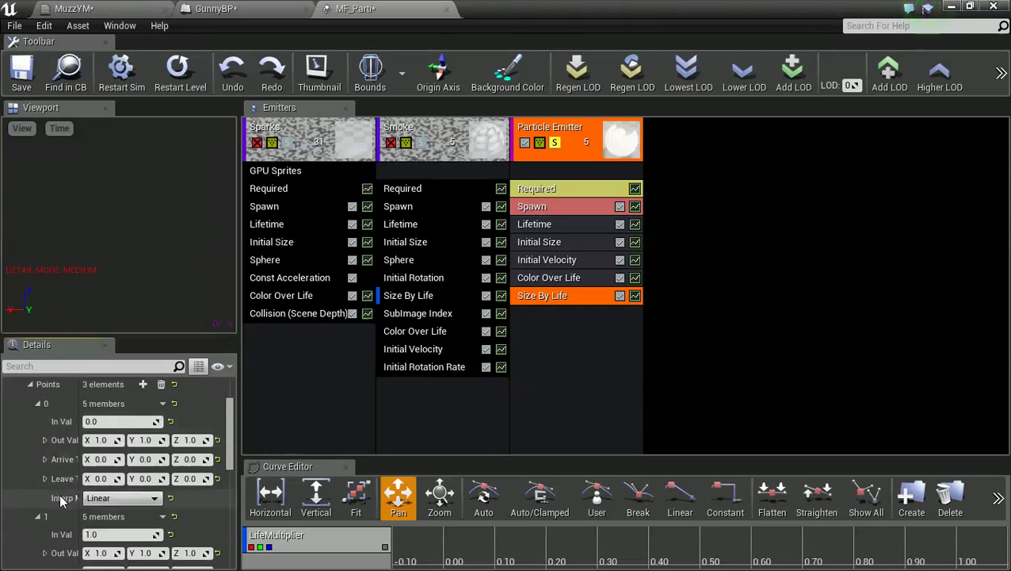
scroll(47, 501, up, 6)
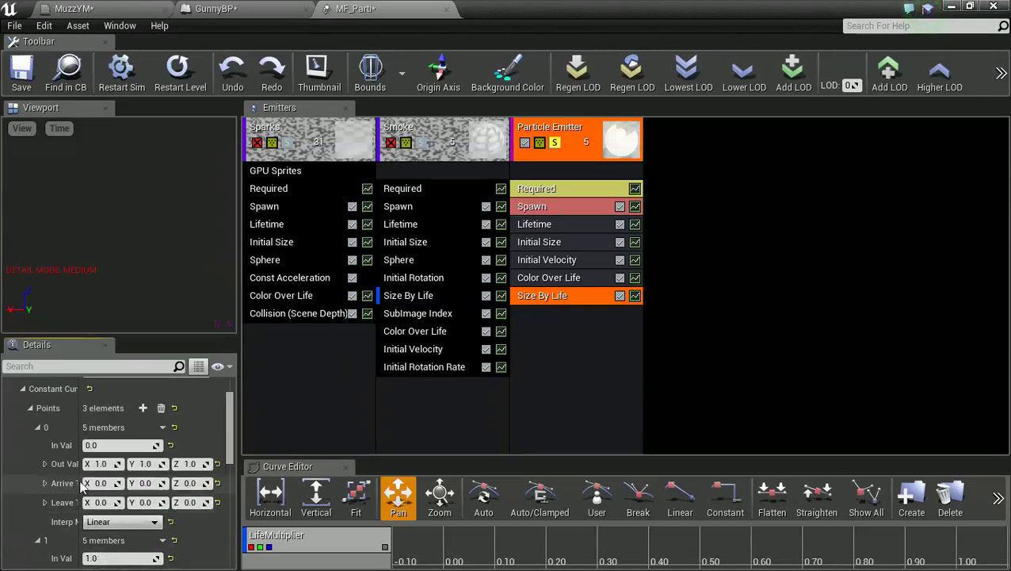
Set the X, Y and Z output values of Size By Life curve point 0 to 0
click(102, 441)
text(0)
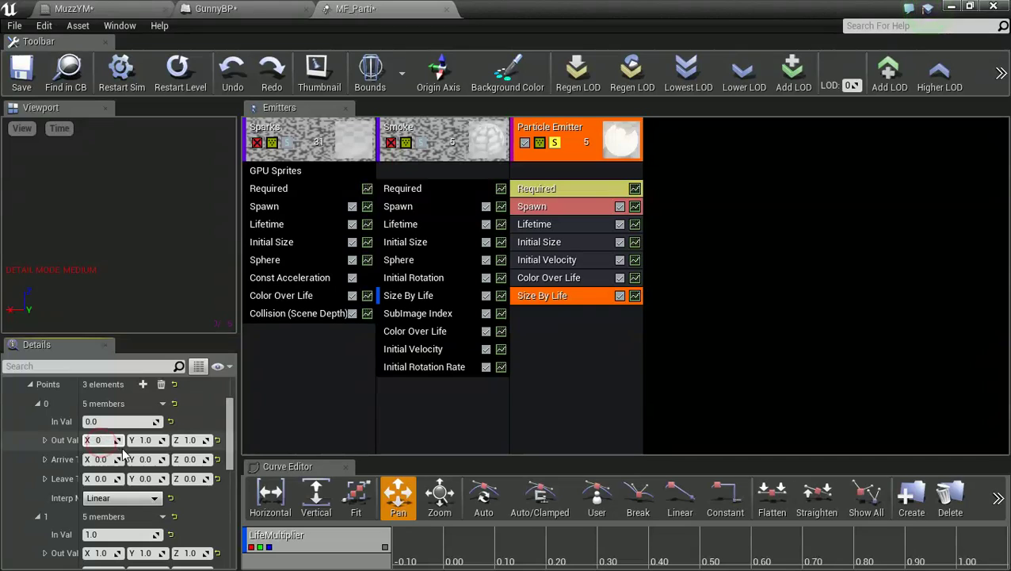
click(143, 441)
text(0)
click(188, 440)
text(0)
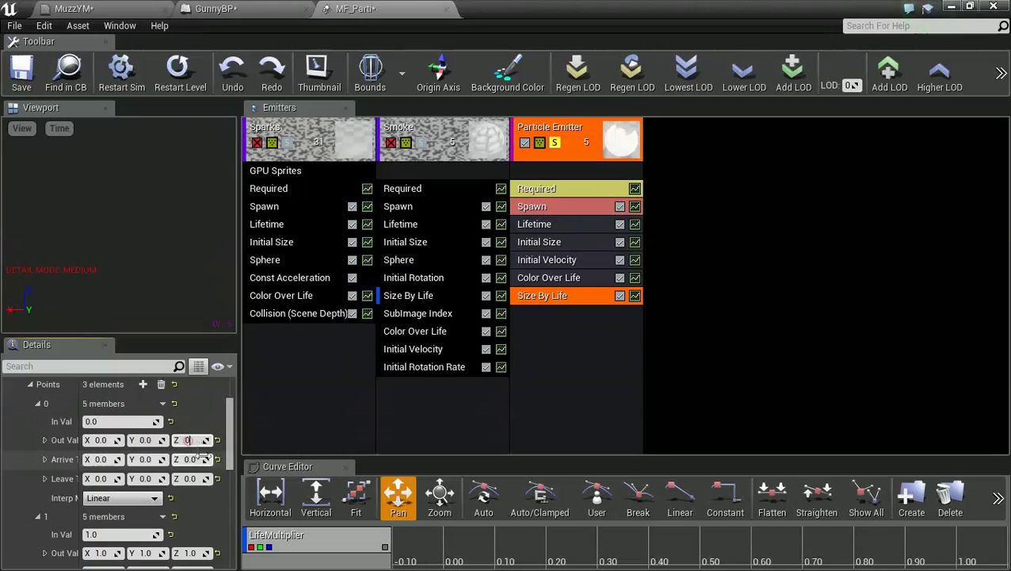
Set Size By Life curve point 1 to an input value of 0.1 with X, Y and Z output values of 6
scroll(202, 465, down, 2)
scroll(202, 466, down, 1)
click(105, 463)
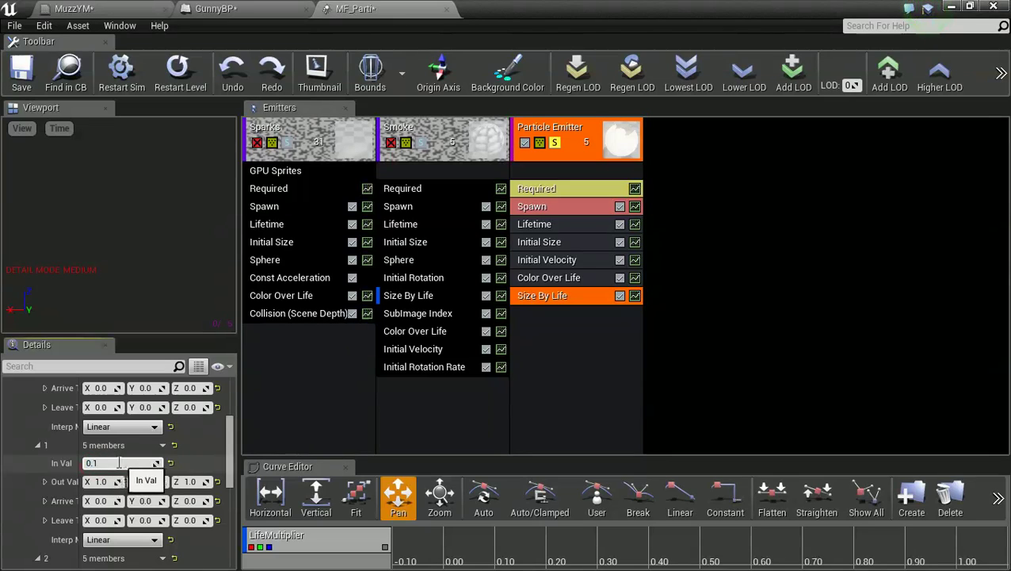
click(195, 458)
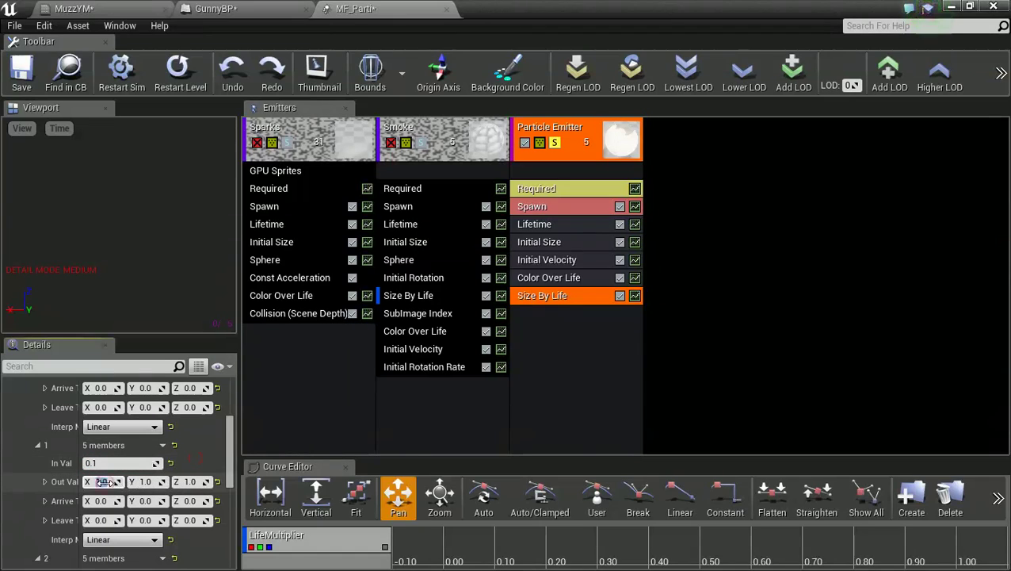
text(6)
click(187, 483)
text(6)
click(204, 468)
Set Size By Life curve point 2 to an input value of 0.2 with X, Y and Z output values of 0.2
scroll(205, 469, down, 2)
click(123, 530)
click(108, 546)
text(0.2)
key(Tab)
text(0.2)
key(Tab)
text(0.2)
key(Tab)
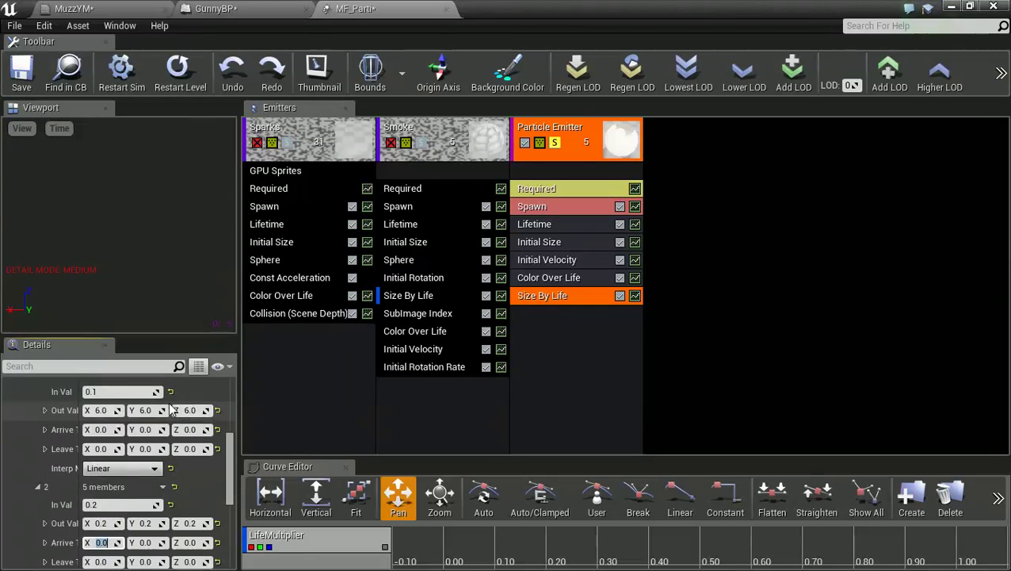
Set curve point 1's input value to about 0.063 and its X, Y and Z outputs to 4, and point 2's input value to about 0.108
mouse_move(137, 414)
mouse_down()
mouse_move(111, 415)
mouse_move(138, 415)
mouse_up()
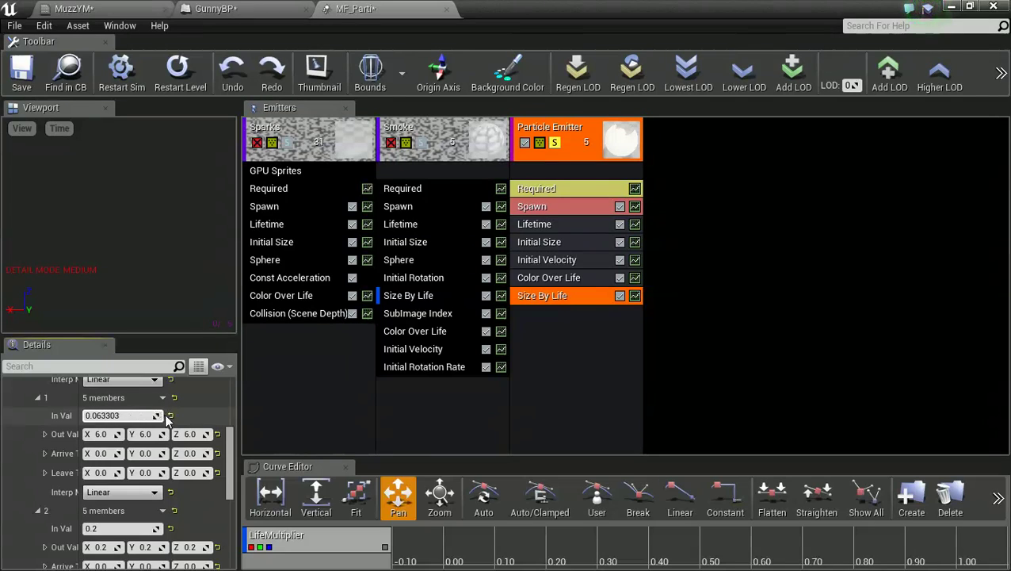
scroll(170, 443, down, 1)
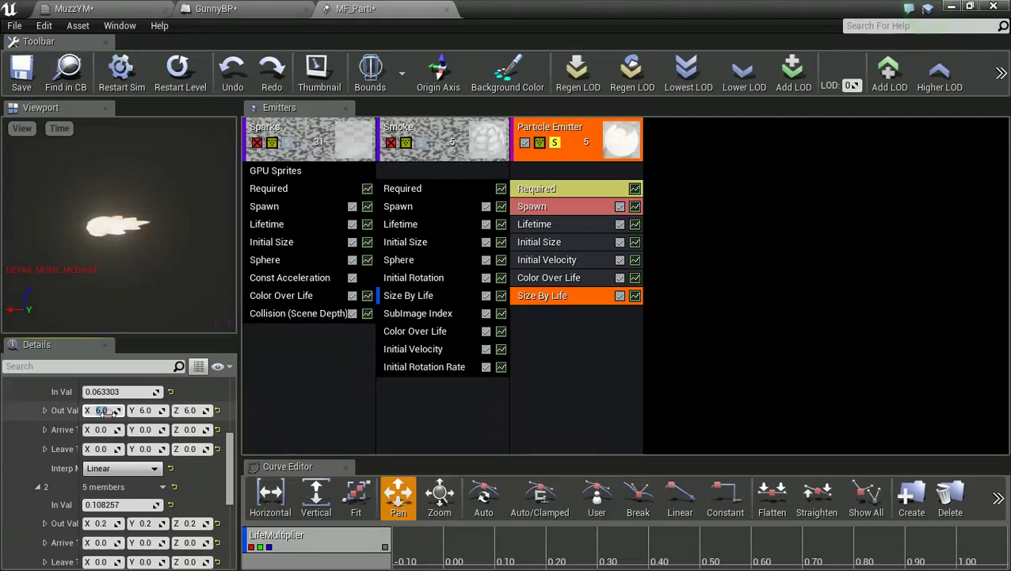
text(4)
click(149, 410)
text(4)
click(187, 411)
text(4)
key(Return)
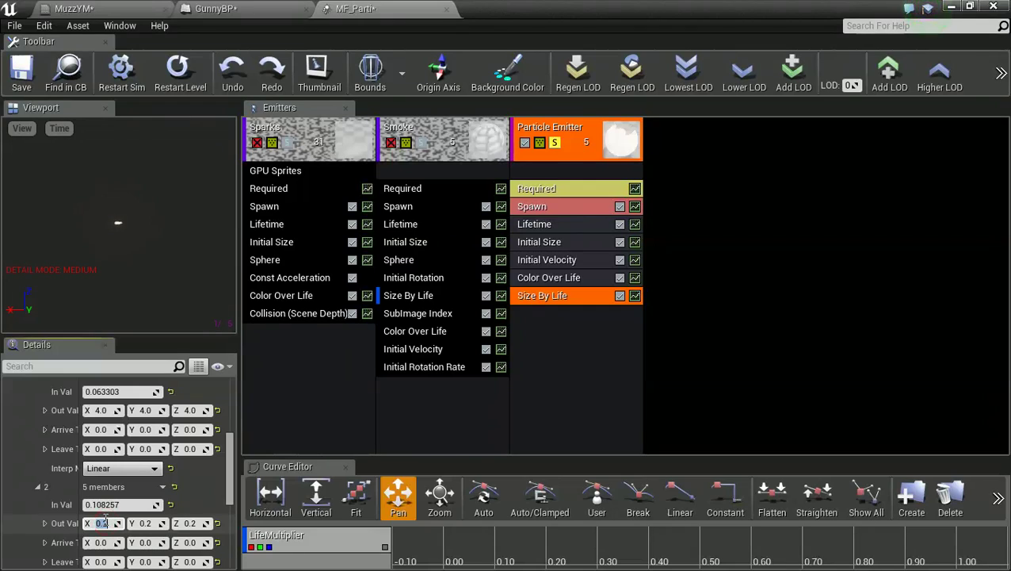
Set the X, Y and Z output values of Size By Life curve point 2 to 0.1
key(Tab)
key(Tab)
text(0.1)
key(Tab)
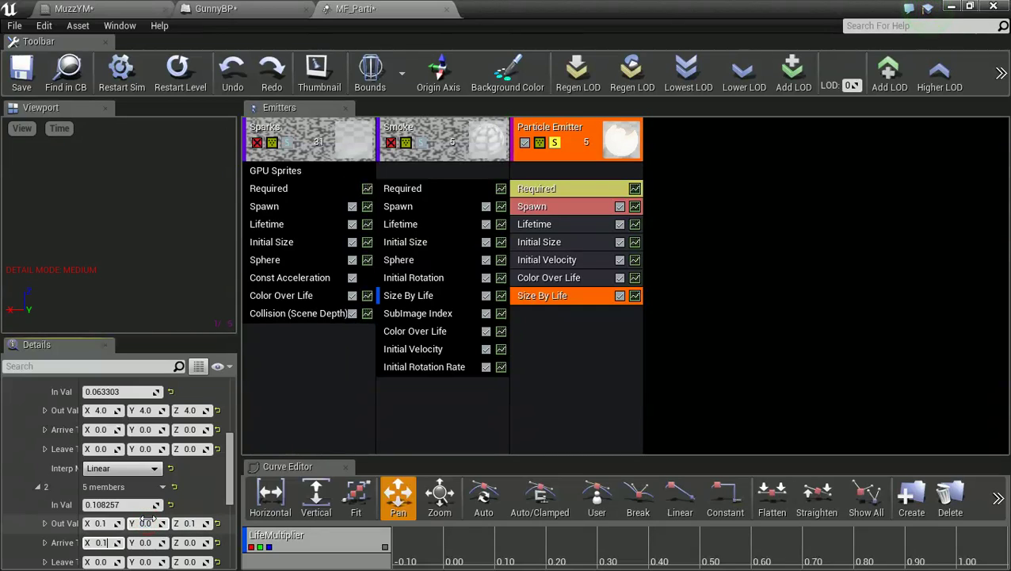
click(203, 503)
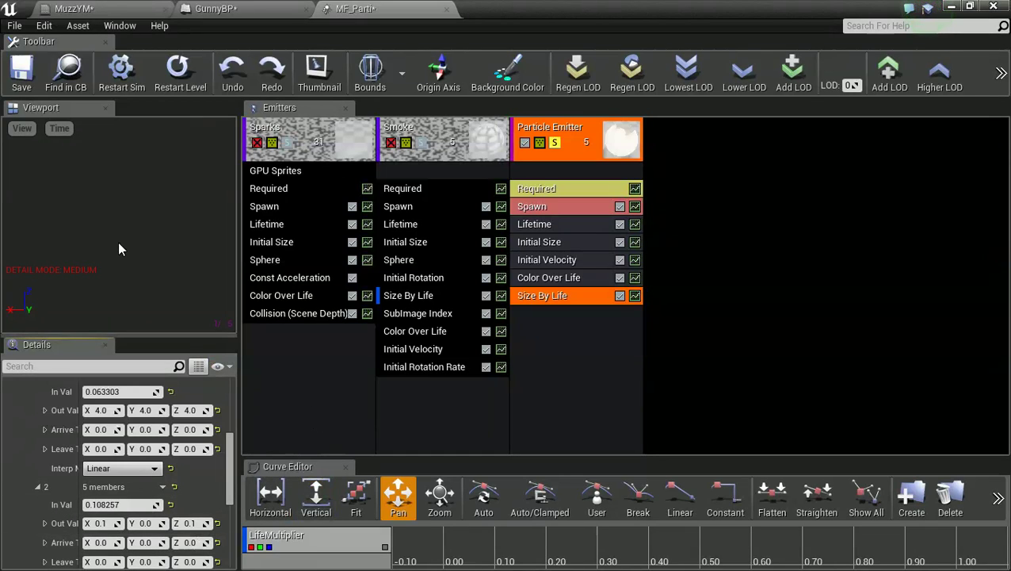
Solo the Smoke emitter and set its Initial Size X values to a maximum of 55 and a minimum of 35
click(557, 143)
click(420, 142)
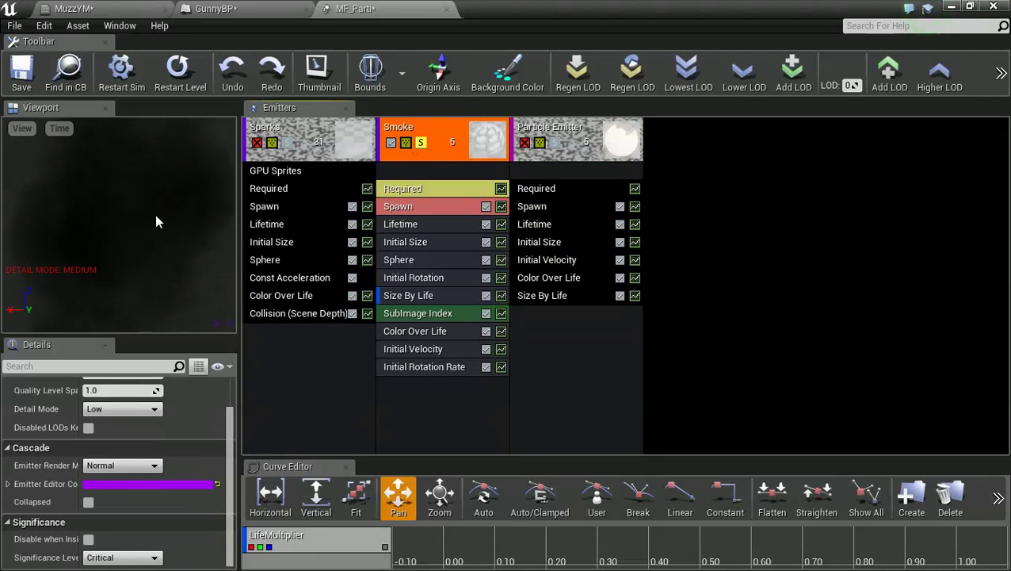
click(411, 241)
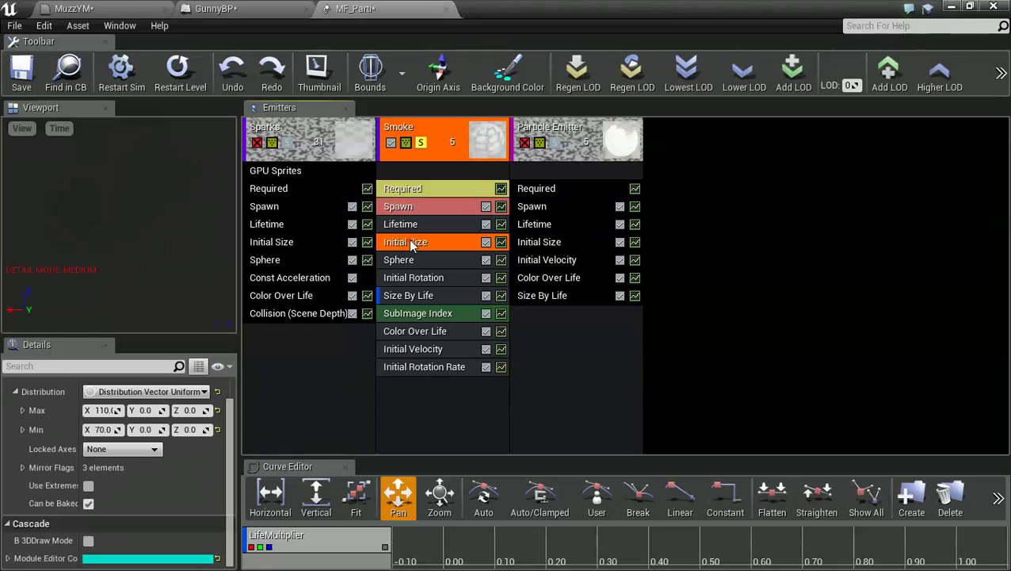
click(111, 410)
text(55)
click(105, 431)
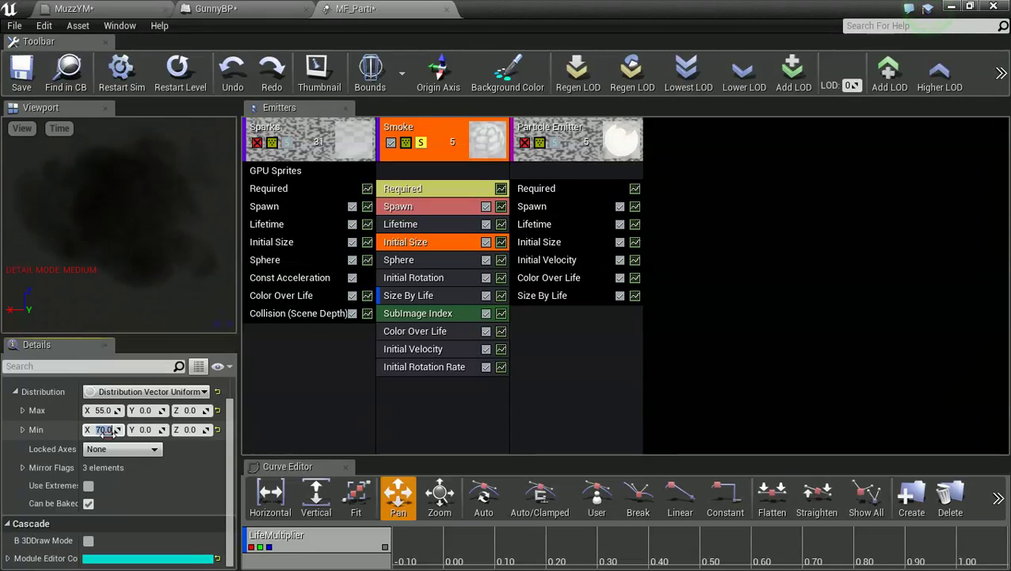
text(35)
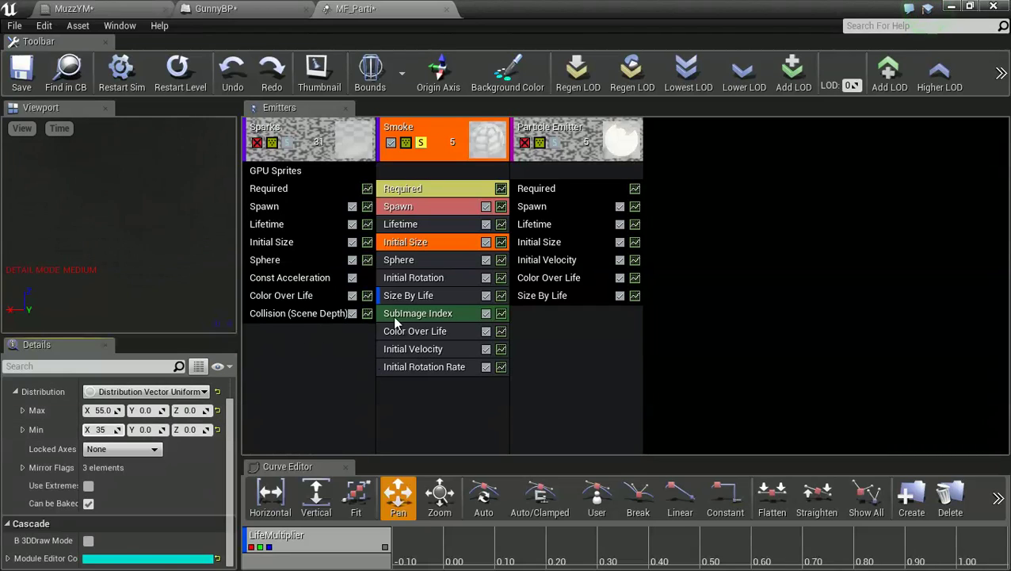
Set the X arrive and leave tangents of point 0 in Smoke's Size By Life curve to 23
click(401, 295)
scroll(92, 442, down, 1)
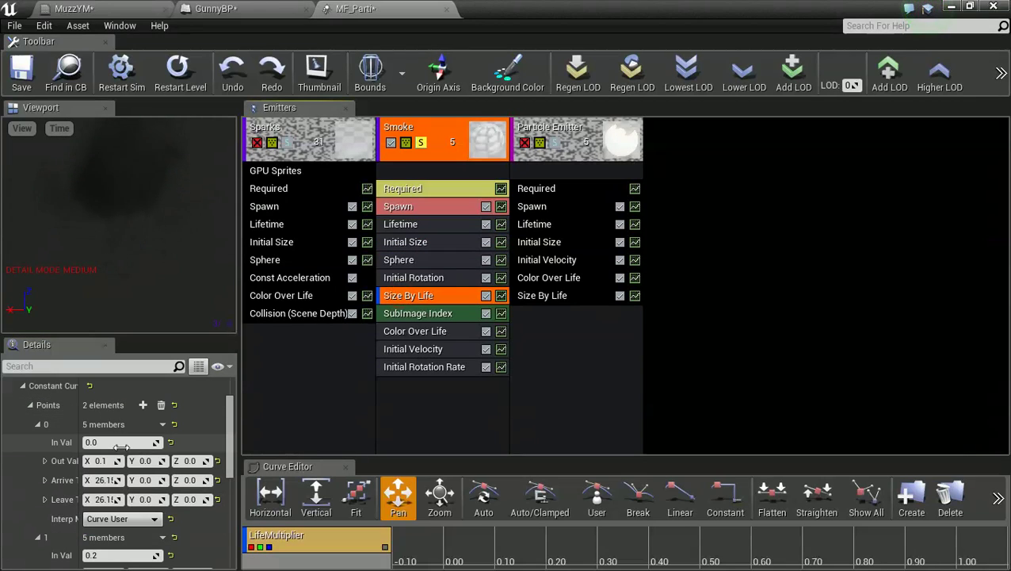
text(23)
click(103, 499)
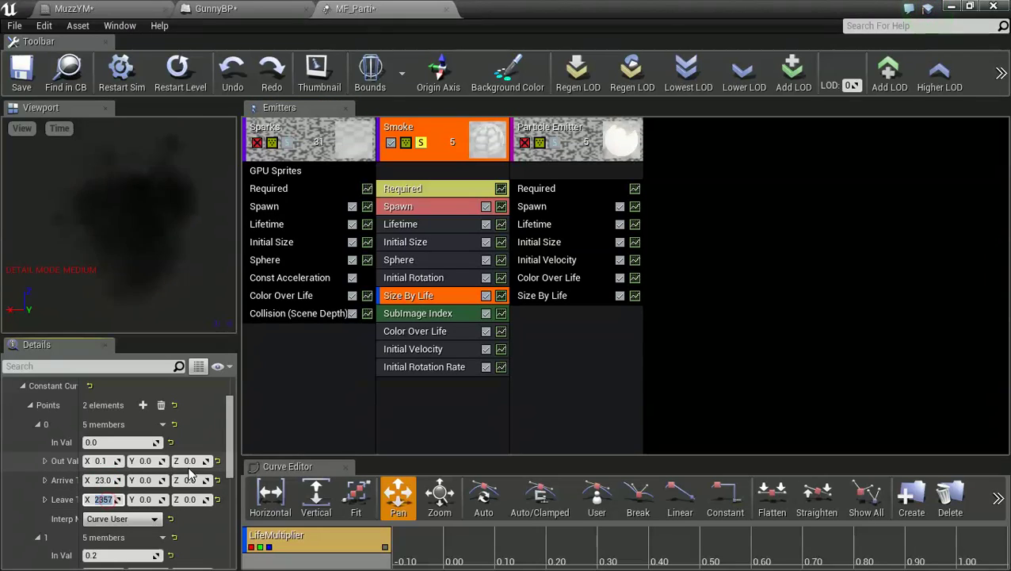
click(211, 427)
click(107, 500)
text(23)
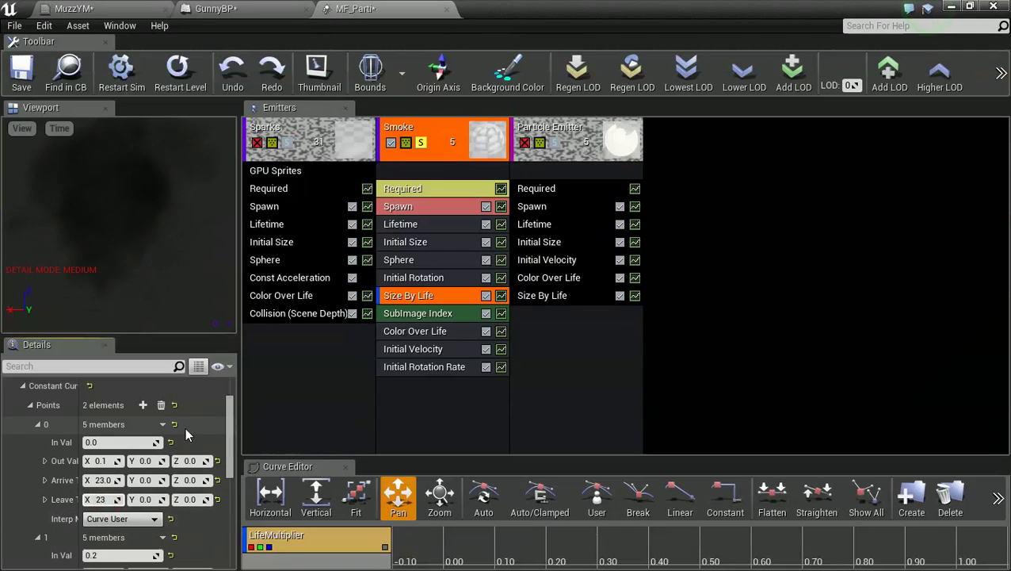
Try an X arrive tangent of 46 on Smoke's curve point 0, and set both its X arrive and leave tangents to 13
click(101, 480)
text(46)
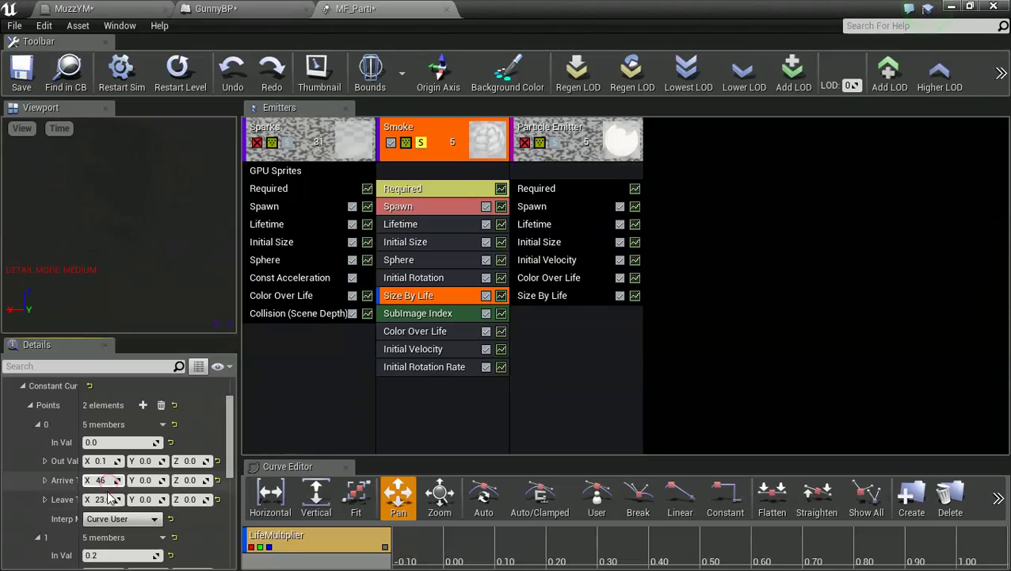
click(101, 498)
text(13)
click(103, 481)
text(13)
Lower the X output value of point 1 in Smoke's Size By Life curve to about 1.42
drag(229, 469, 230, 501)
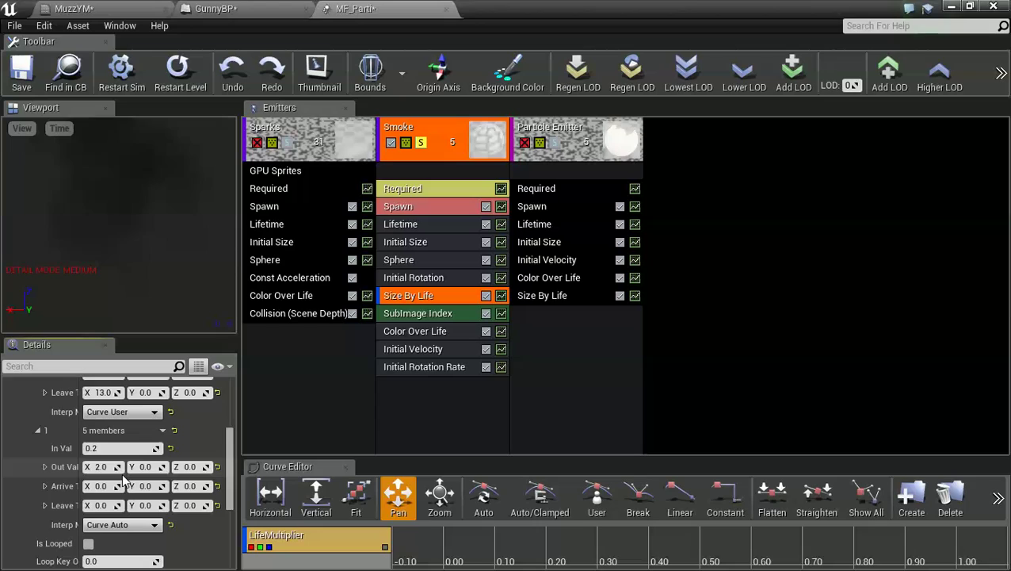
drag(112, 467, 104, 467)
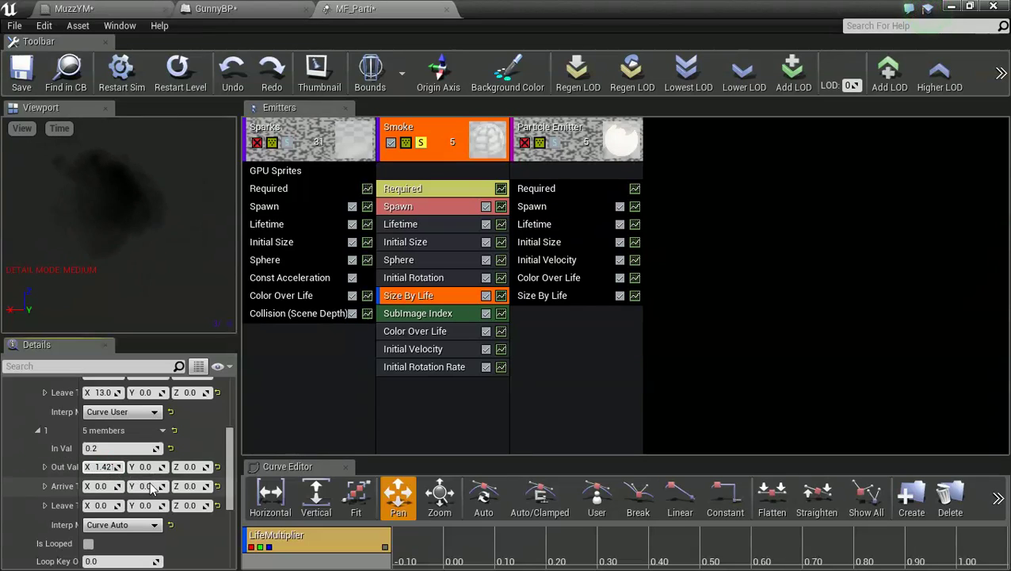
scroll(158, 467, down, 2)
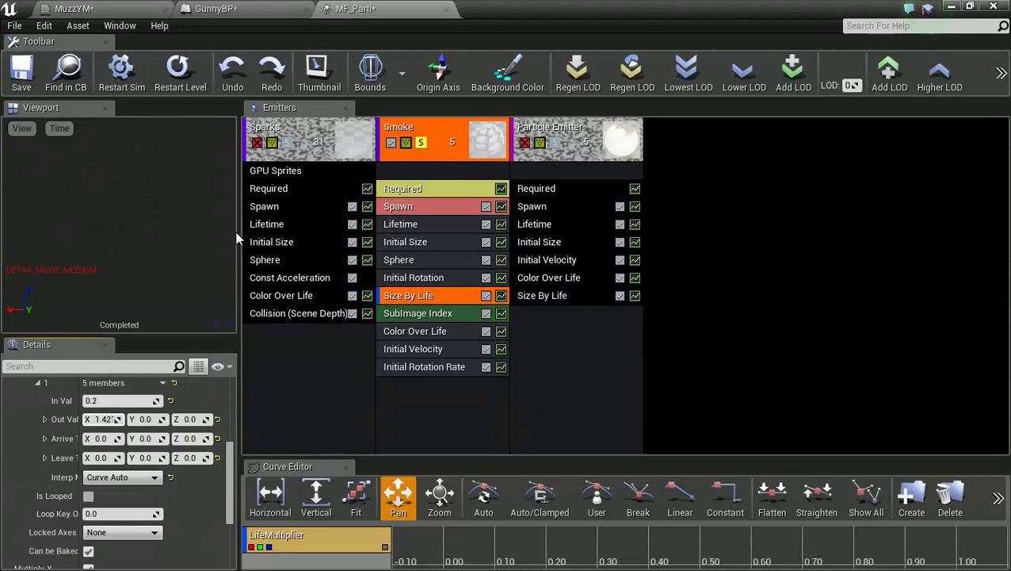
Solo the Sparks emitter instead of Smoke, and disable its Sphere and Const Acceleration modules
click(300, 147)
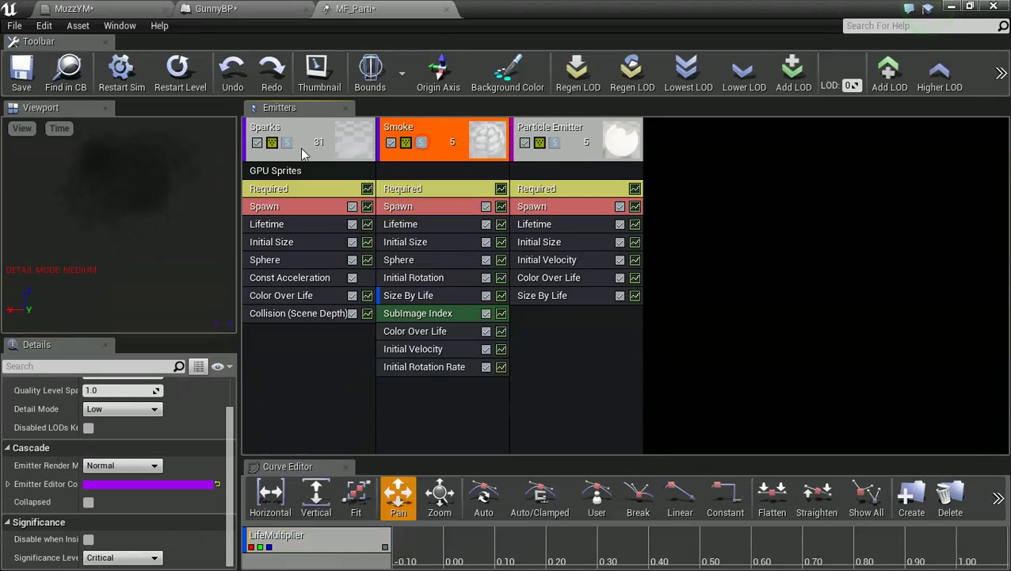
click(287, 142)
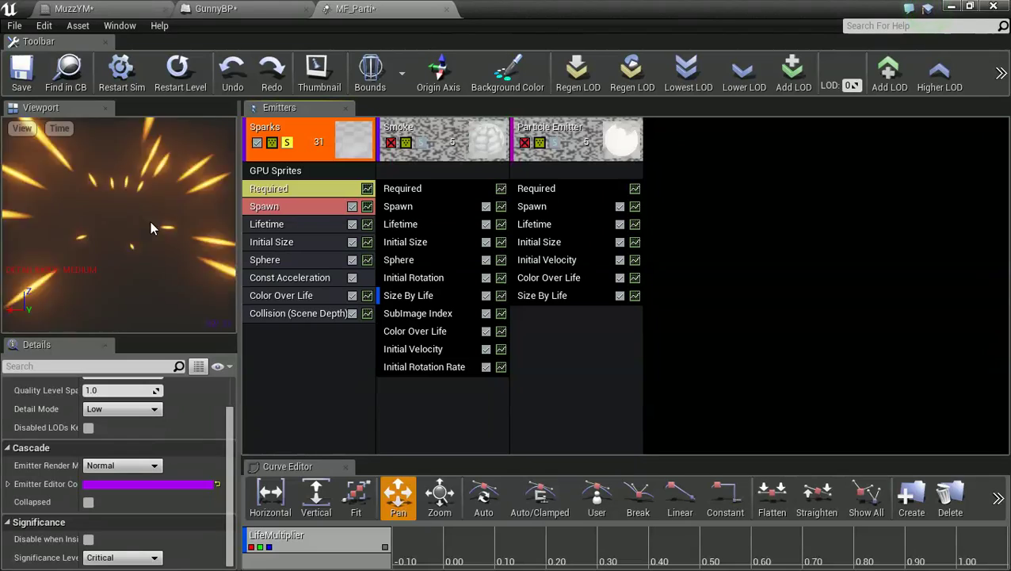
click(273, 261)
click(352, 260)
click(352, 277)
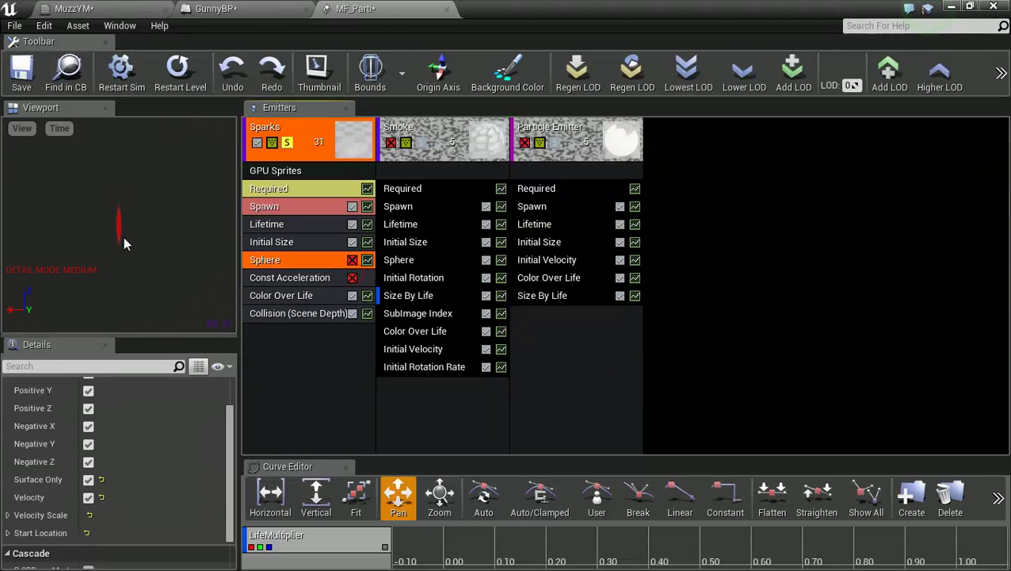
Add an Initial Velocity module to the Sparks emitter and open its settings
right_click(273, 357)
mouse_move(312, 340)
click(439, 344)
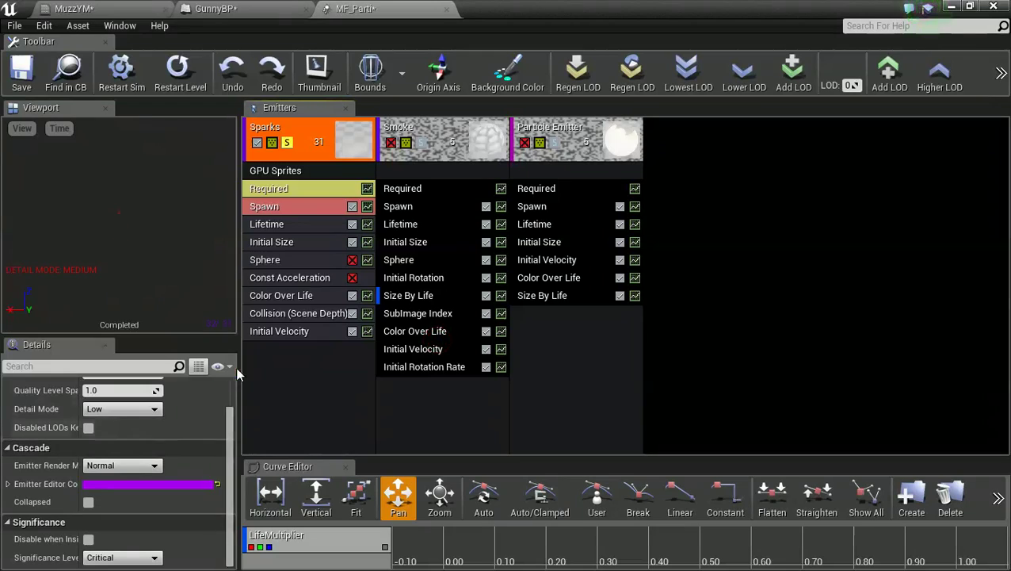
click(300, 330)
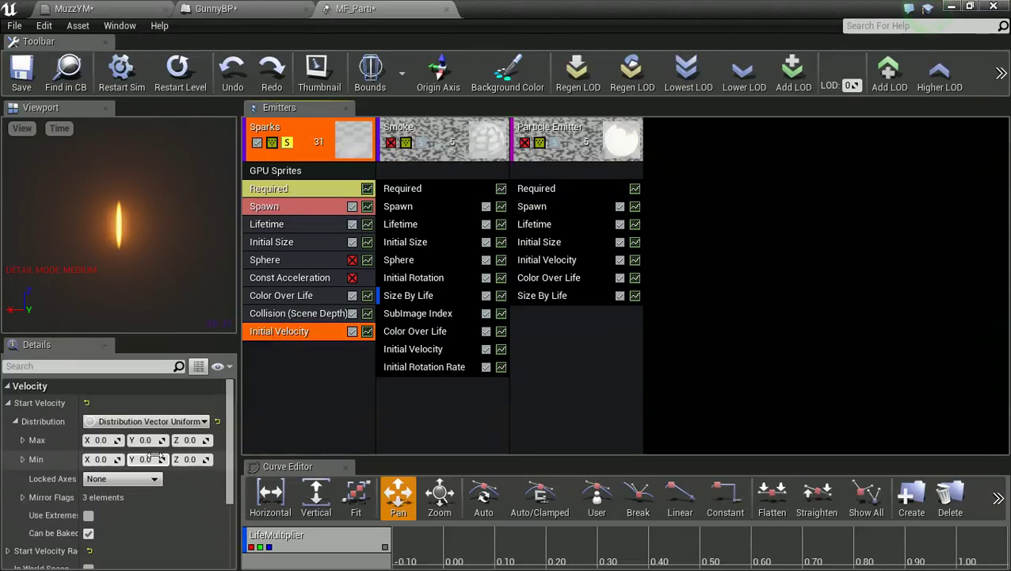
Set the Sparks Start Velocity to about -757 maximum and -524 minimum in X, and about 63 maximum and -84 minimum in Z
mouse_move(108, 440)
mouse_down()
mouse_move(136, 449)
mouse_move(2, 440)
mouse_up()
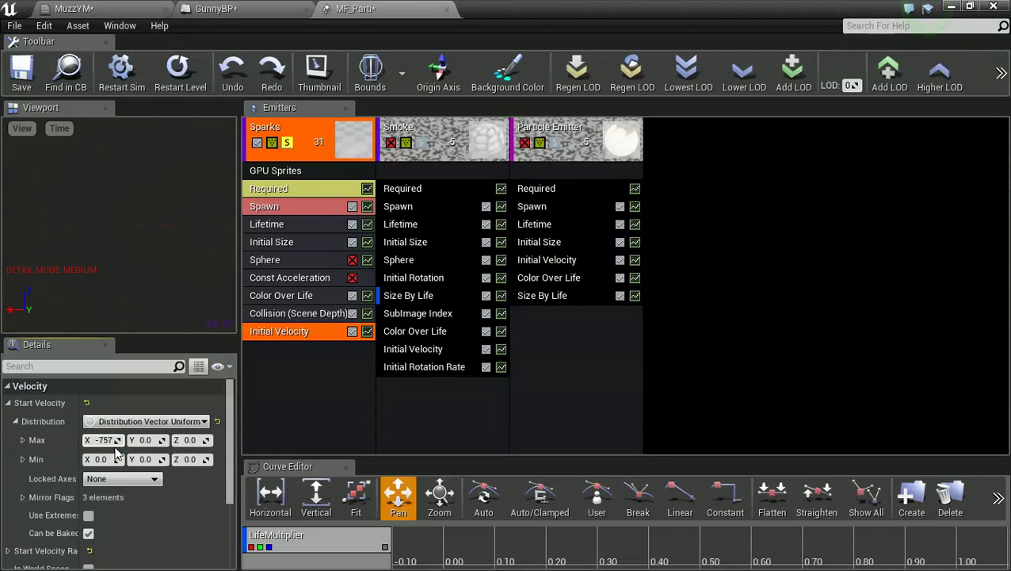
mouse_move(118, 463)
mouse_down()
mouse_move(32, 464)
mouse_move(141, 460)
mouse_move(104, 460)
mouse_up()
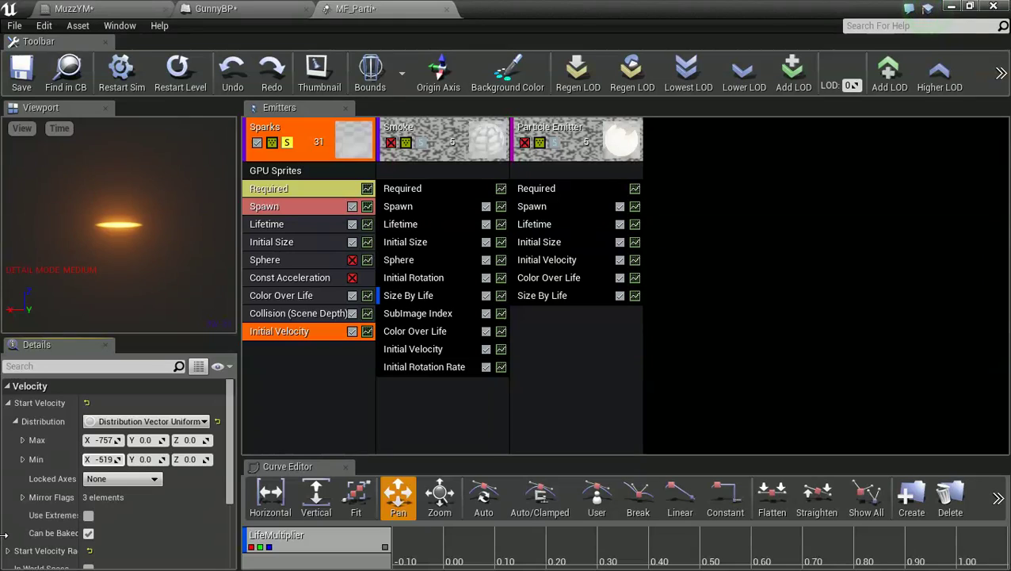
drag(4, 535, 1, 535)
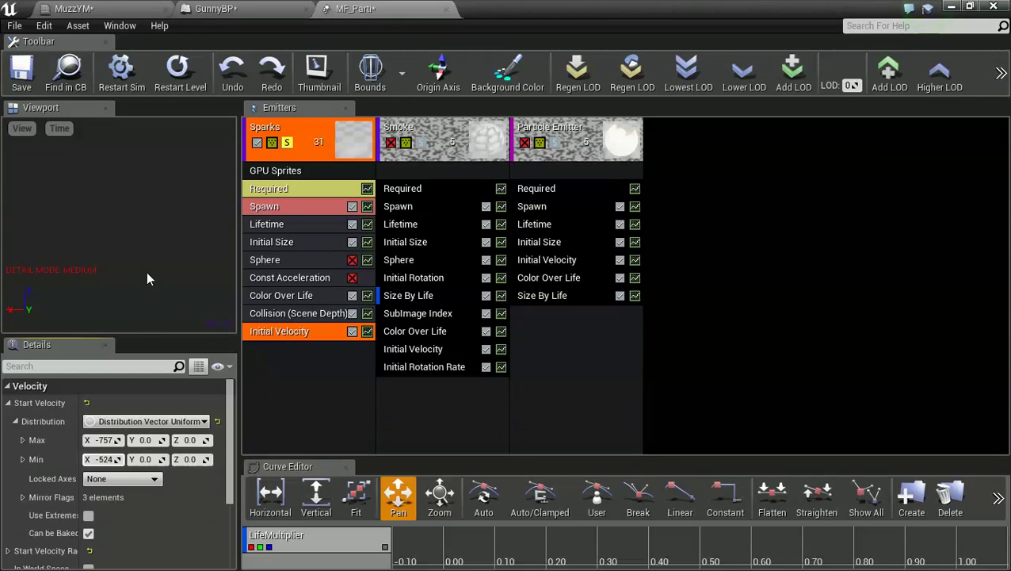
mouse_move(189, 441)
mouse_down()
mouse_move(161, 441)
mouse_move(373, 405)
mouse_up()
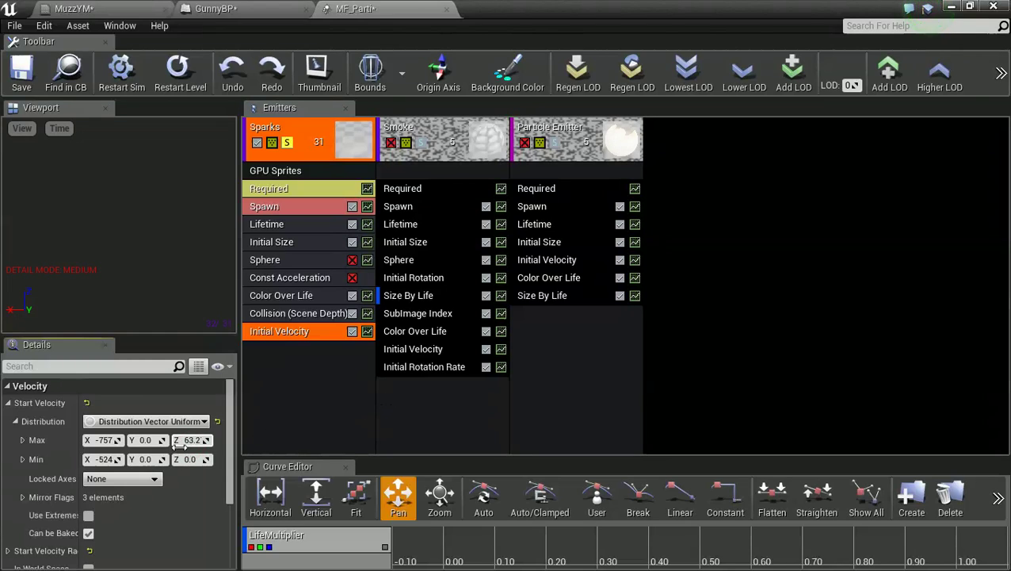
drag(195, 462, 1, 445)
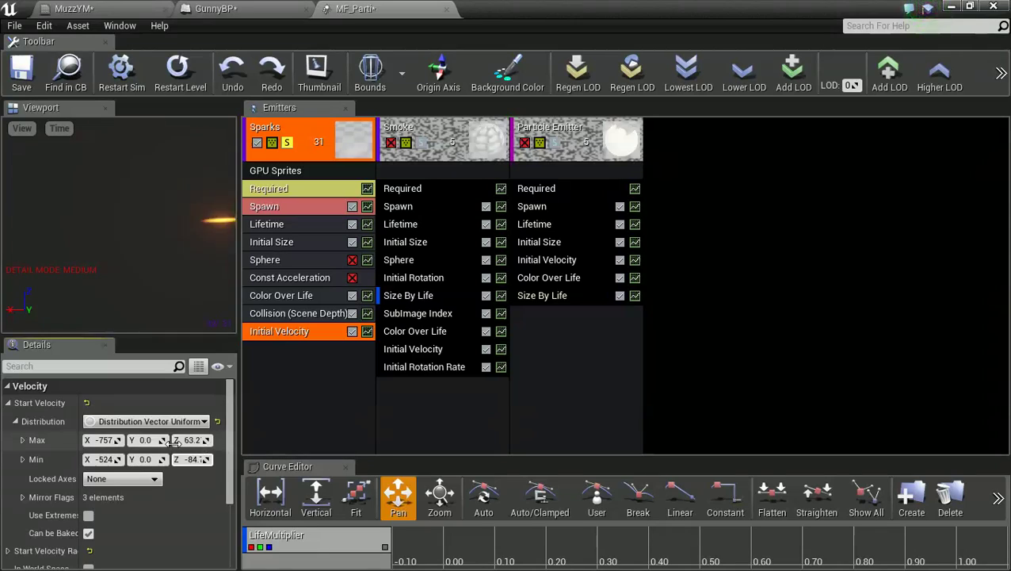
Adjust the Sparks Start Velocity to about -446 maximum and -263 minimum in X, and about 165 maximum and -173 minimum in Z
drag(100, 441, 113, 459)
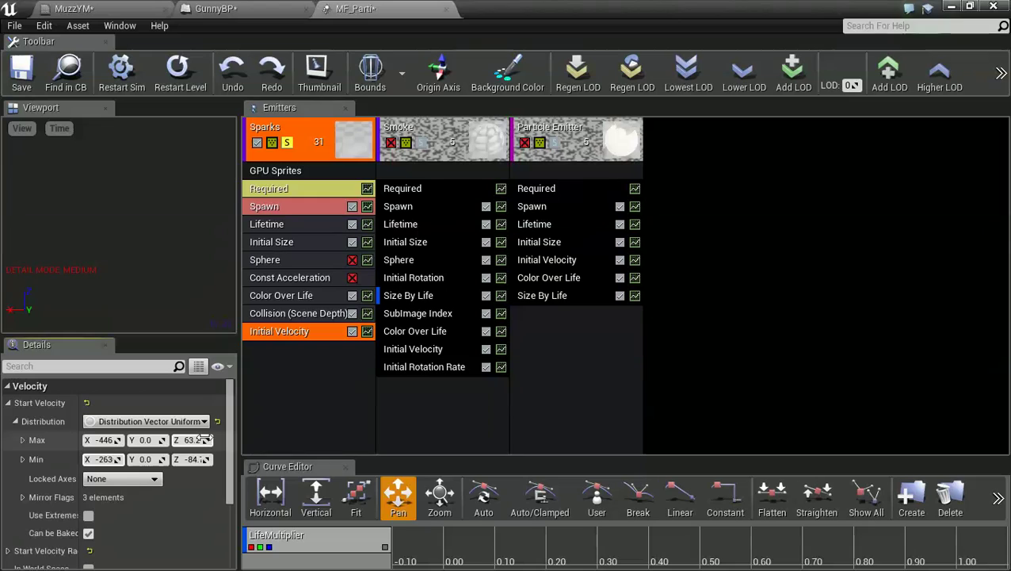
drag(188, 440, 155, 462)
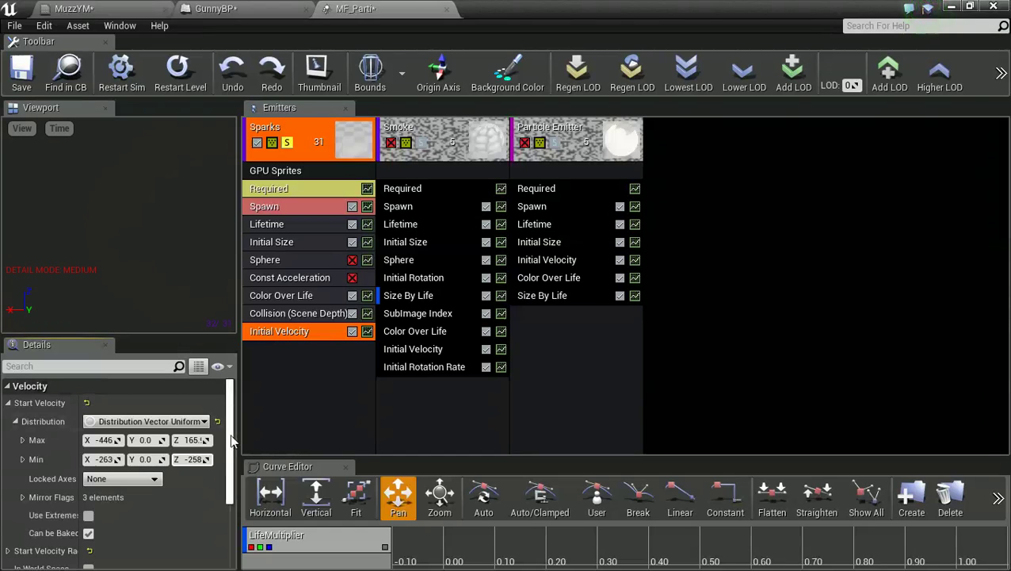
drag(202, 464, 213, 462)
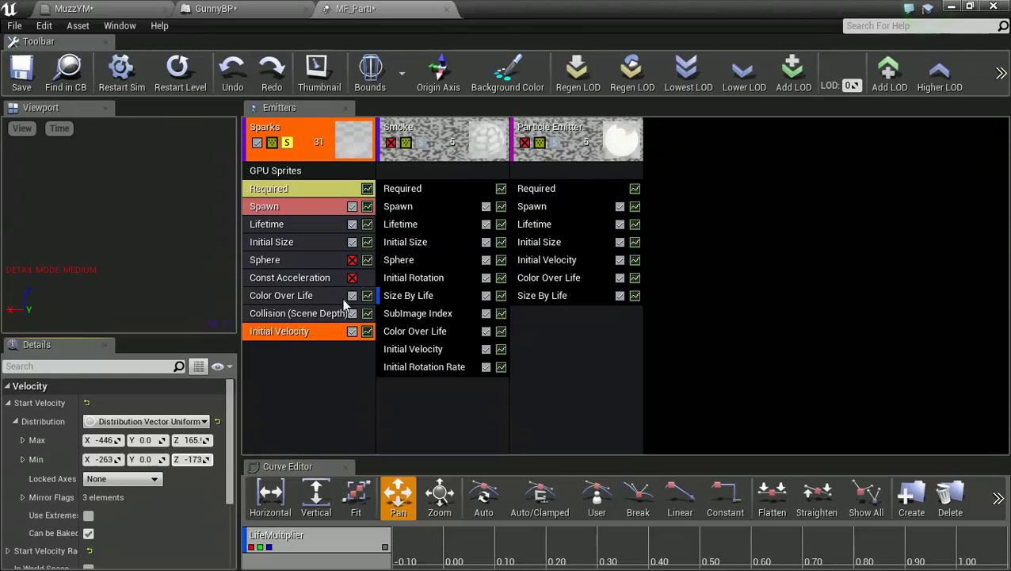
Turn off solo on the Sparks emitter, and set Emitter Loops to 1 in the Particle Emitter's Required module
click(287, 142)
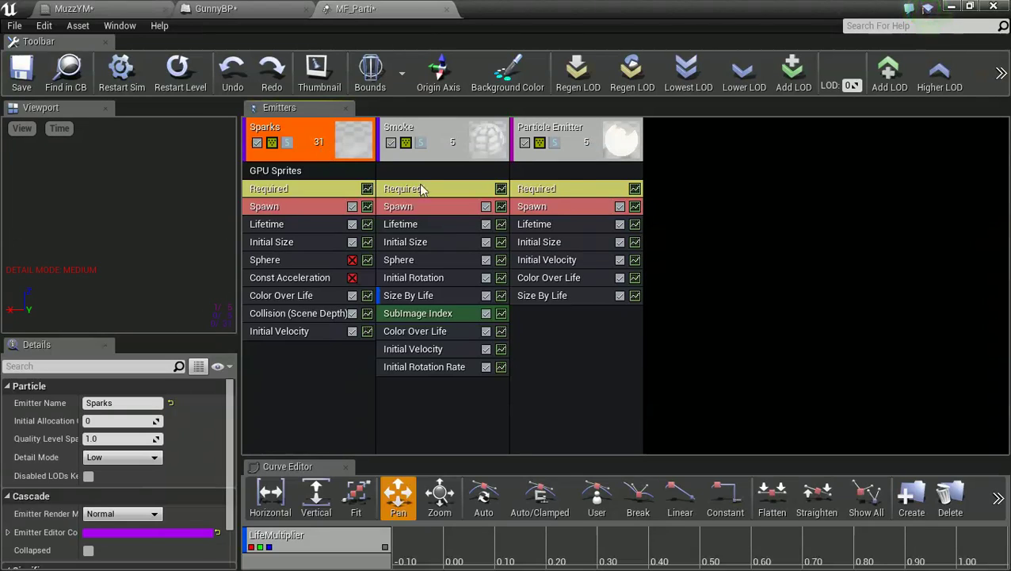
click(557, 191)
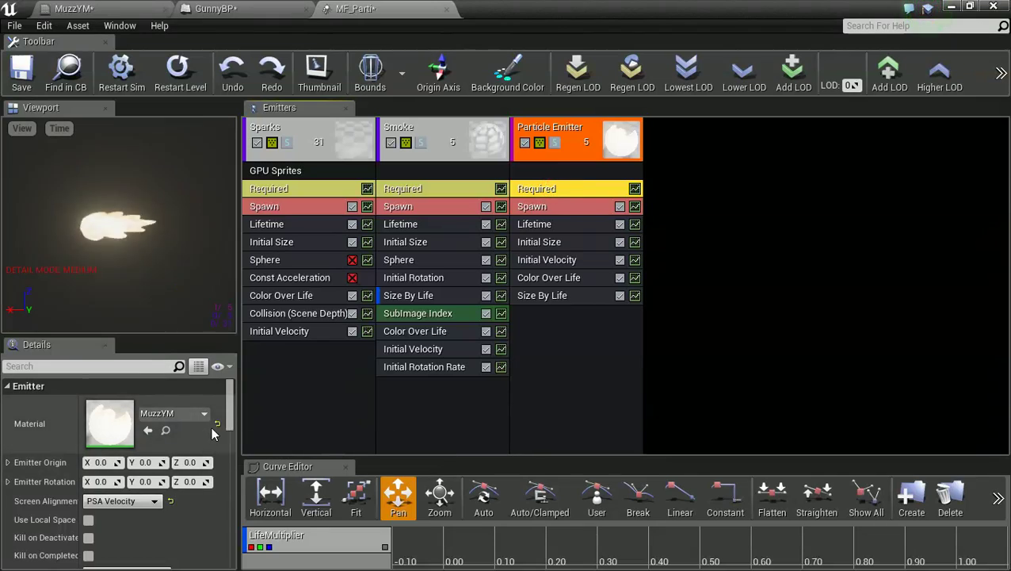
scroll(215, 444, down, 3)
scroll(210, 448, down, 3)
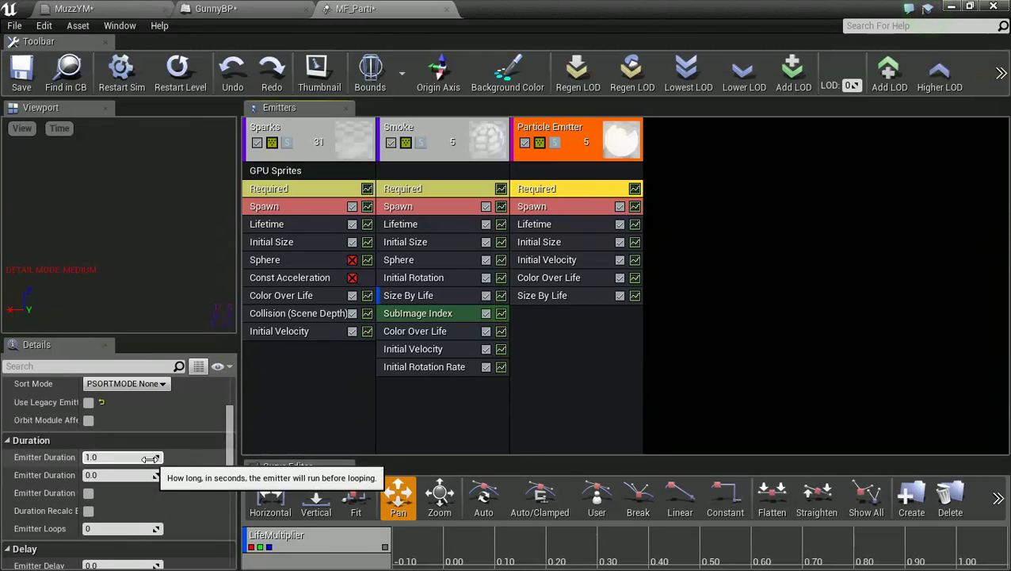
drag(132, 524, 186, 526)
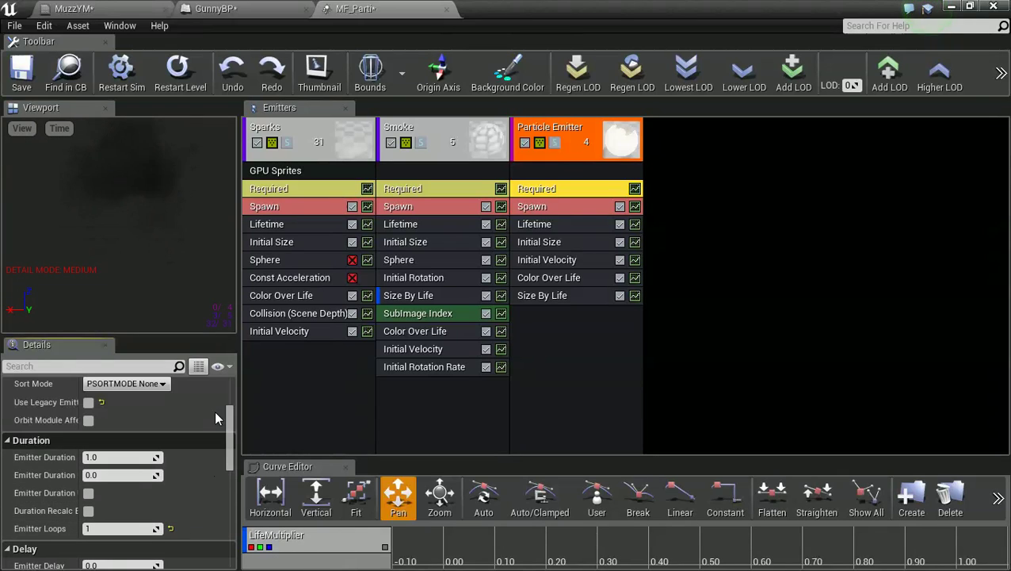
click(171, 88)
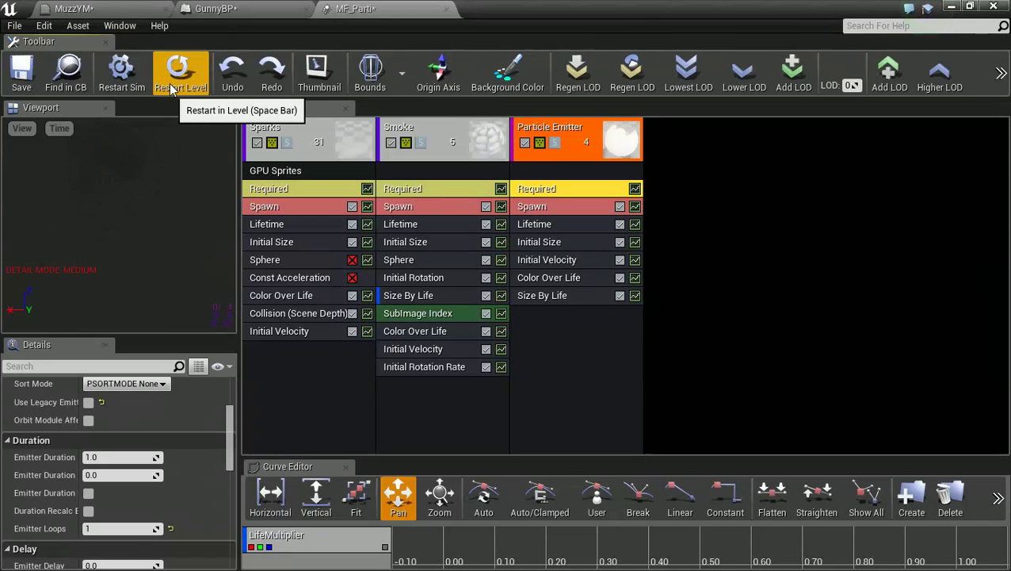
click(171, 88)
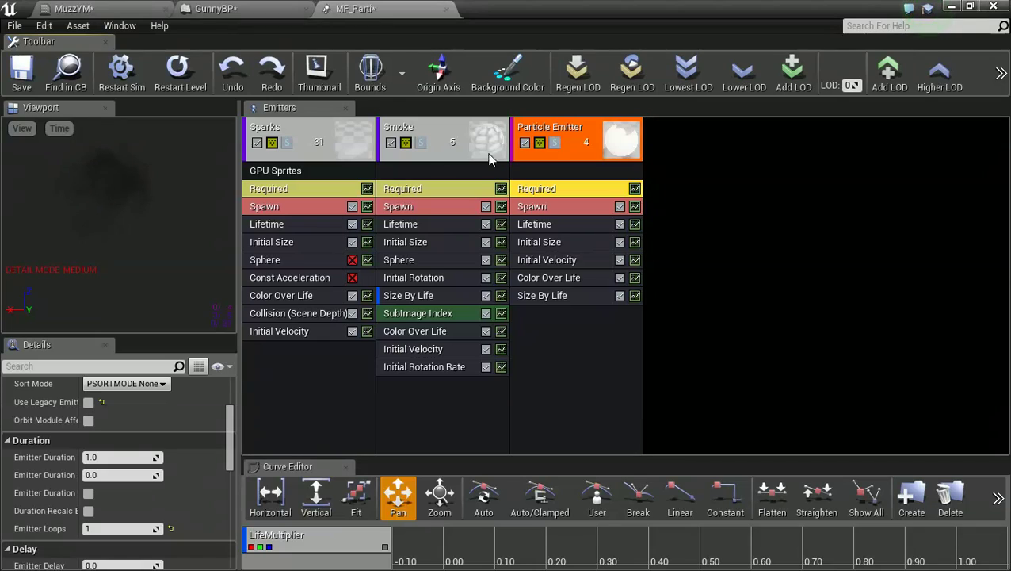
Set the constant spawn rate of the Particle Emitter to 0 in its Spawn module
click(558, 158)
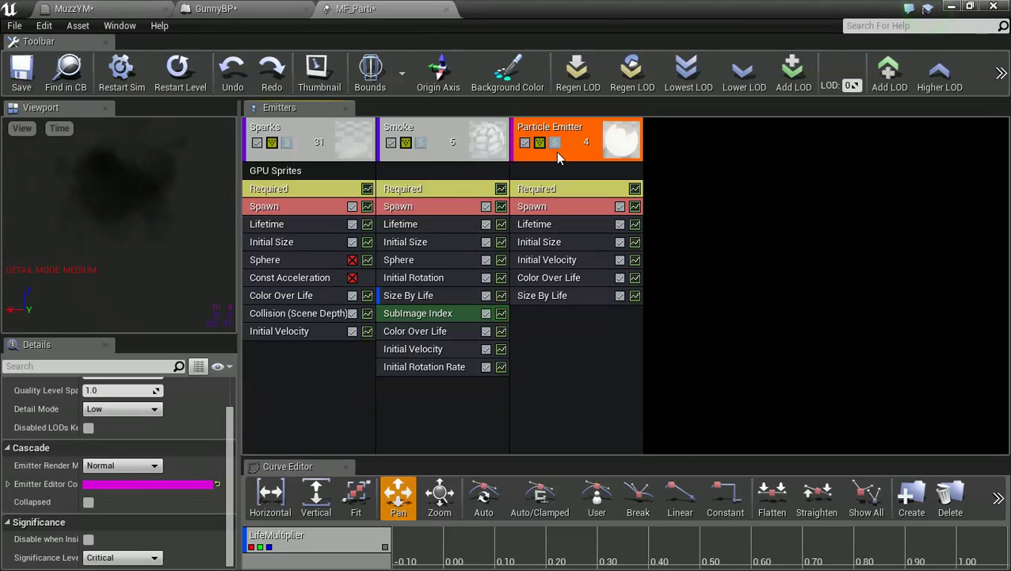
click(552, 185)
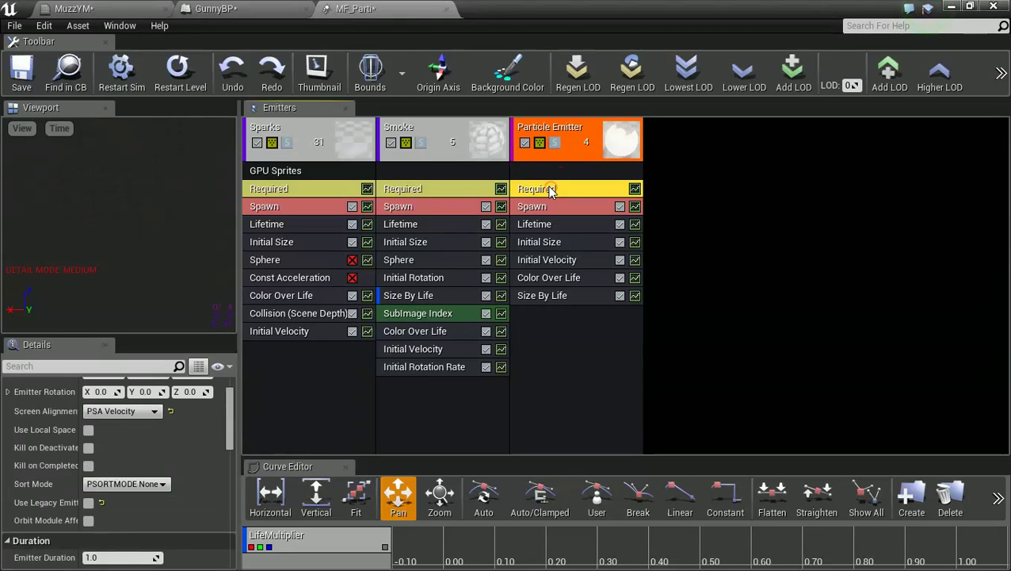
click(554, 206)
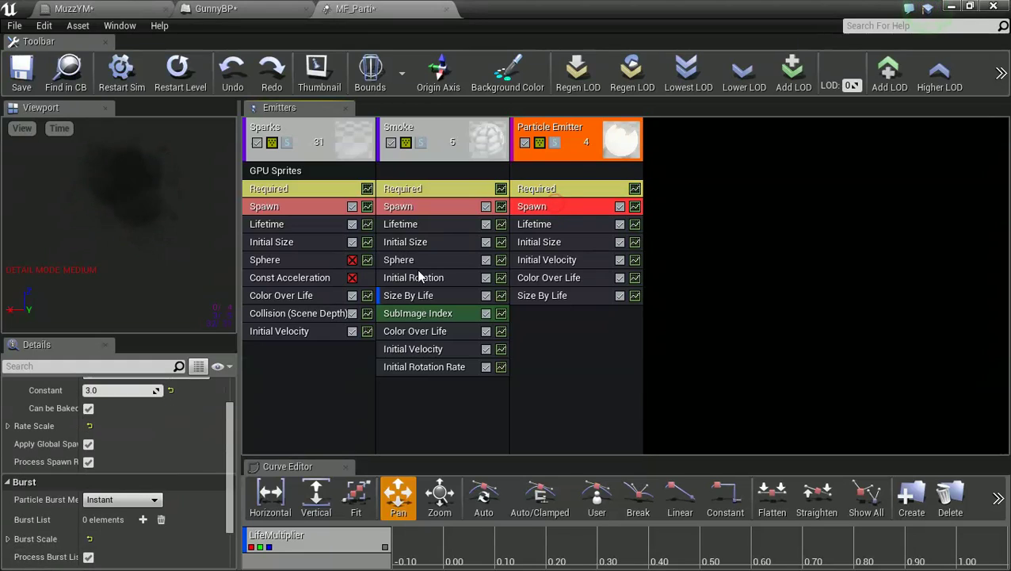
click(117, 392)
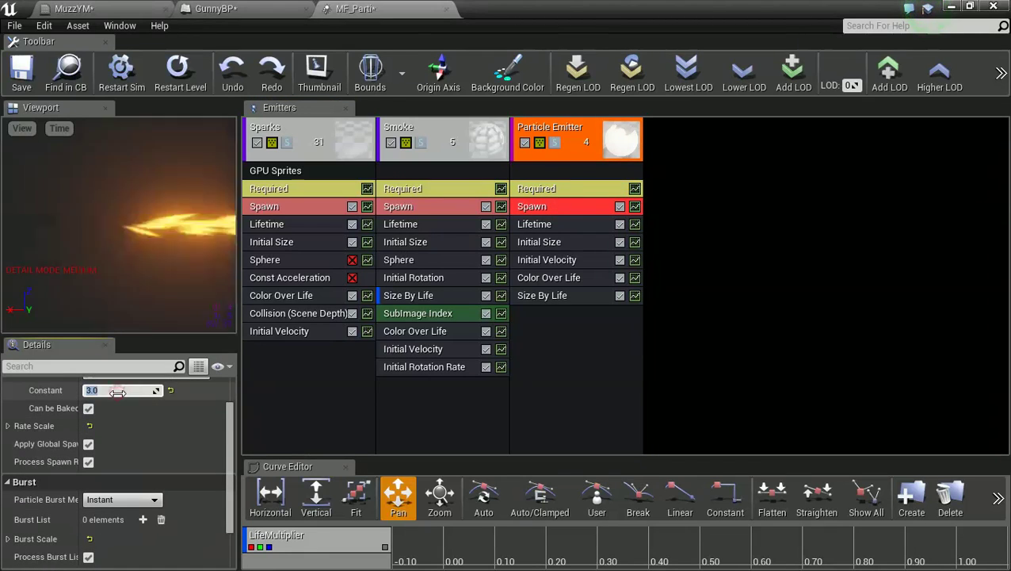
text(0)
click(189, 408)
scroll(188, 420, down, 2)
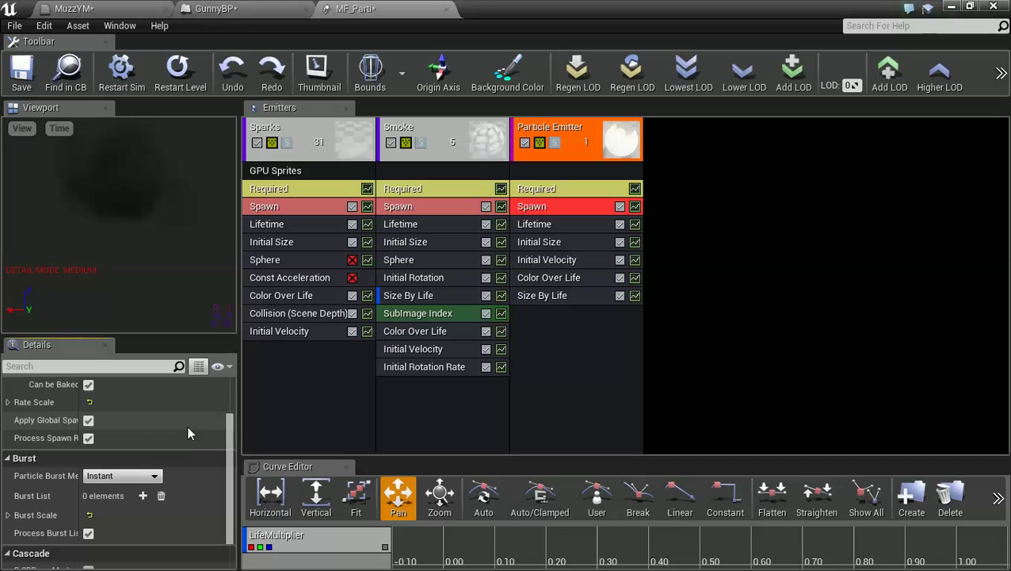
Add a burst entry with a Count of 3 to the Particle Emitter's Spawn module and replay the effect
click(143, 496)
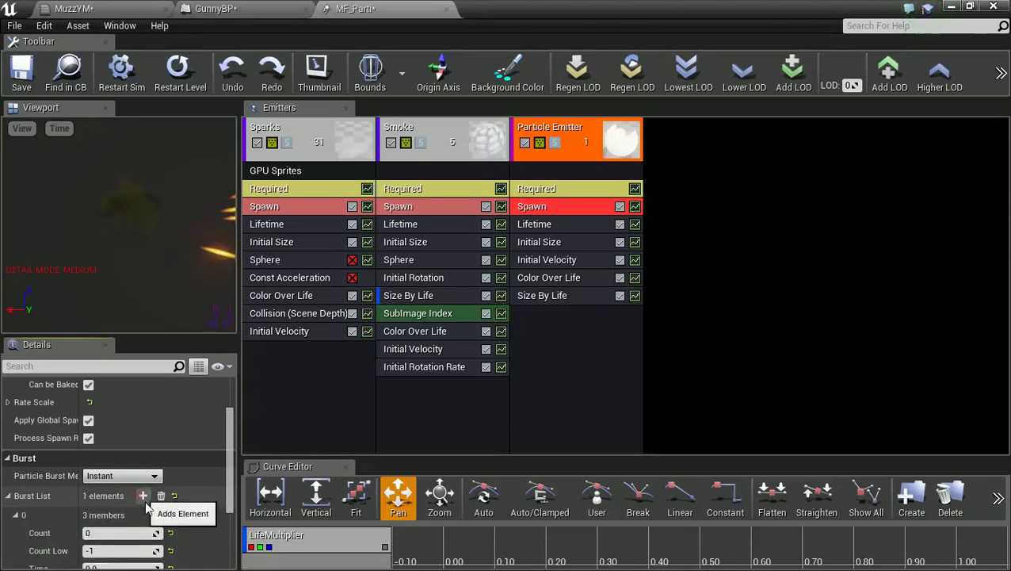
scroll(178, 515, down, 2)
text(3)
key(Return)
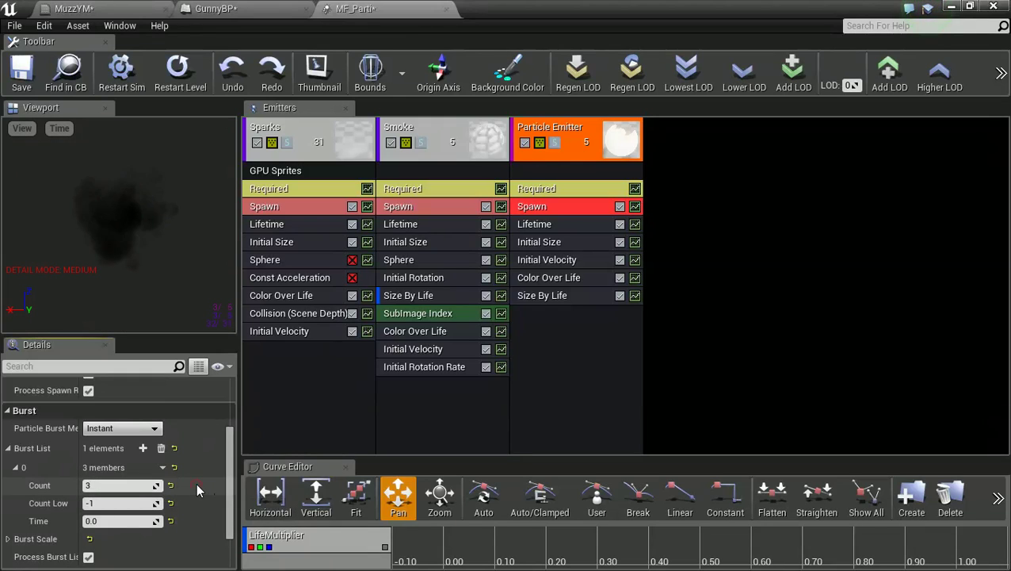
click(174, 87)
click(175, 87)
click(175, 87)
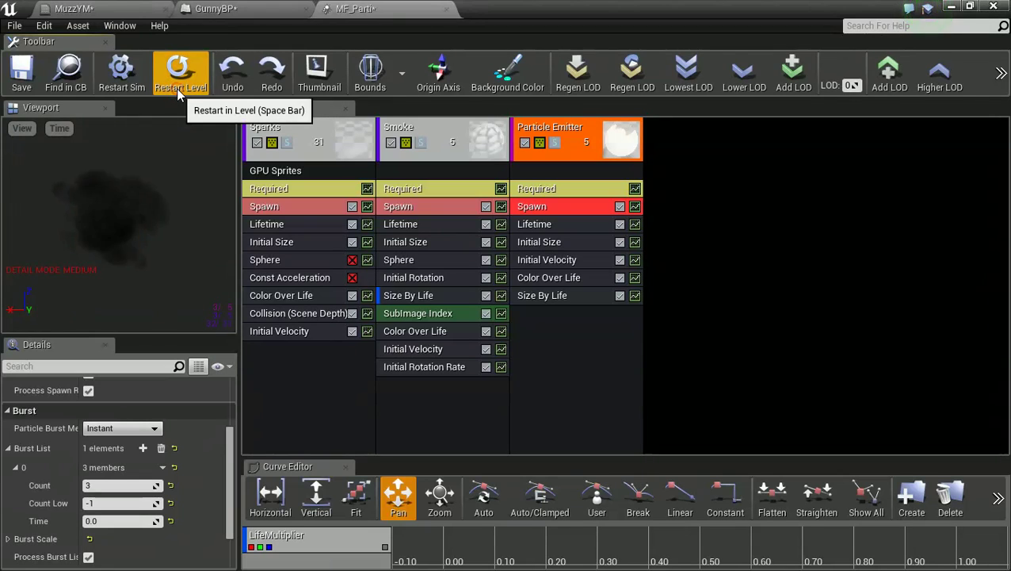
Set the Emitter Delay to 1.0 in the Smoke emitter's Required module
click(410, 152)
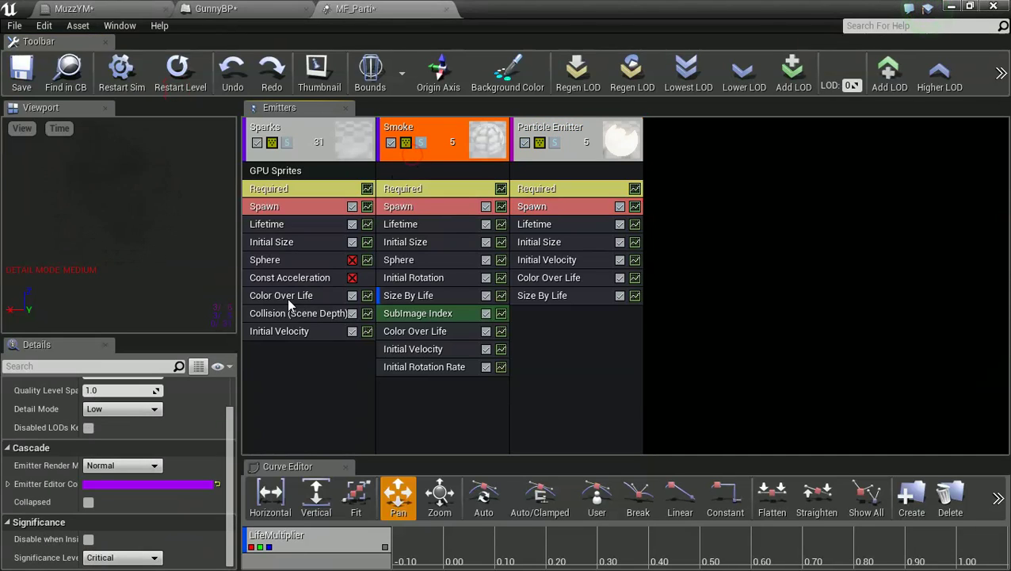
scroll(196, 443, up, 2)
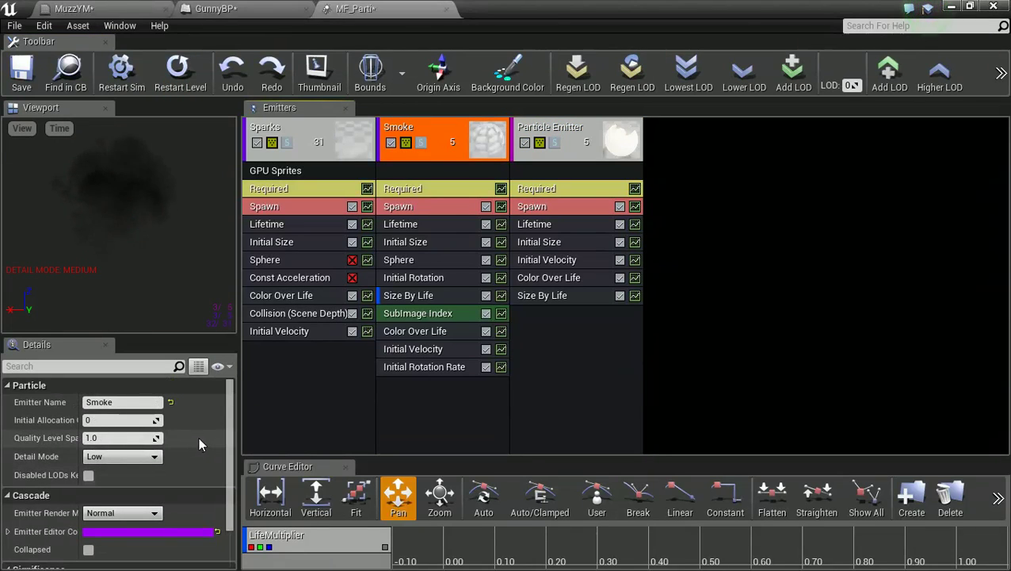
click(421, 189)
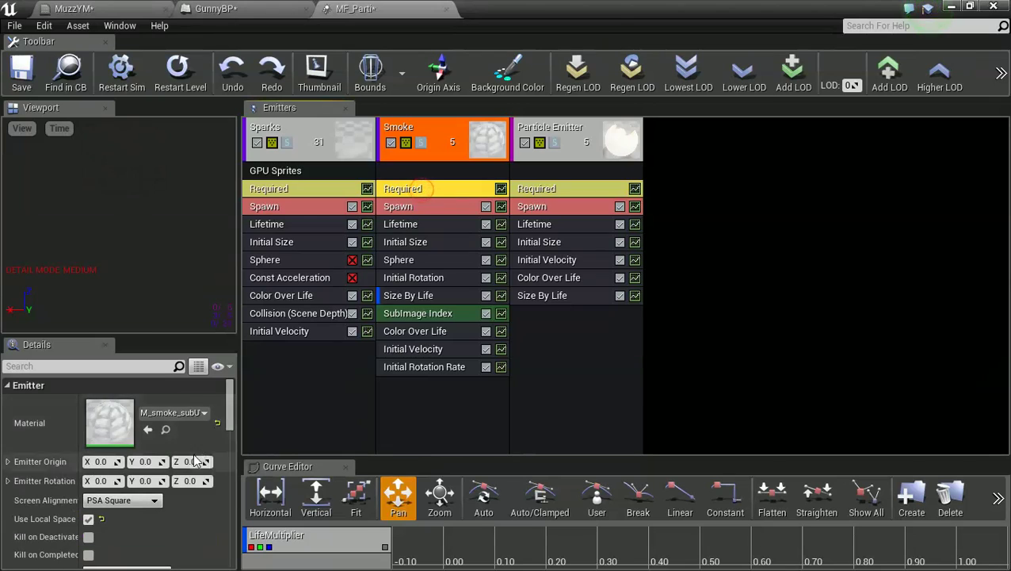
scroll(196, 452, down, 3)
scroll(197, 449, down, 5)
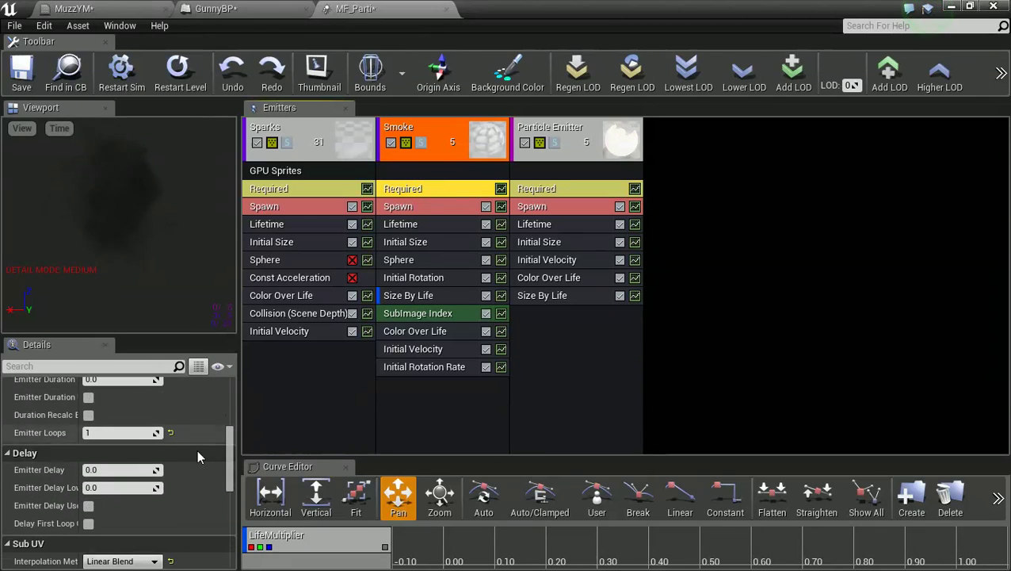
click(131, 470)
text(1)
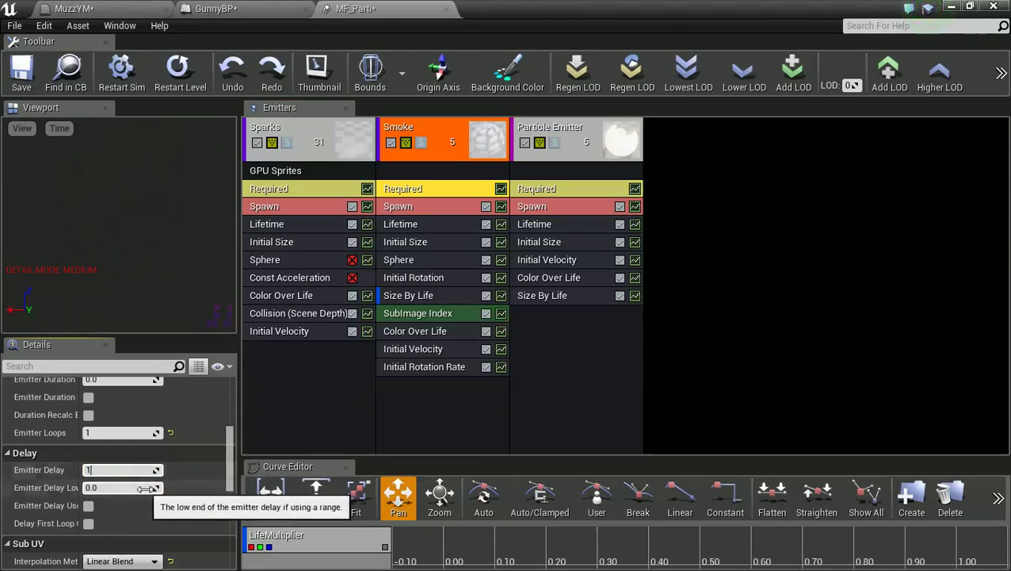
key(Return)
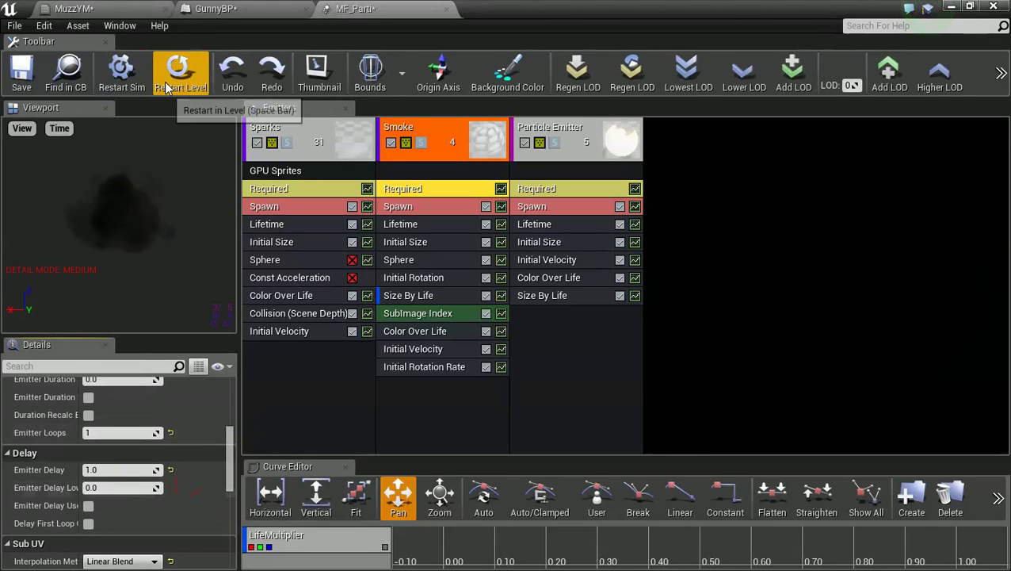
Reduce the Smoke emitter's Emitter Delay to 0.5 and finally to 0.2, replaying the effect to judge the timing
click(125, 470)
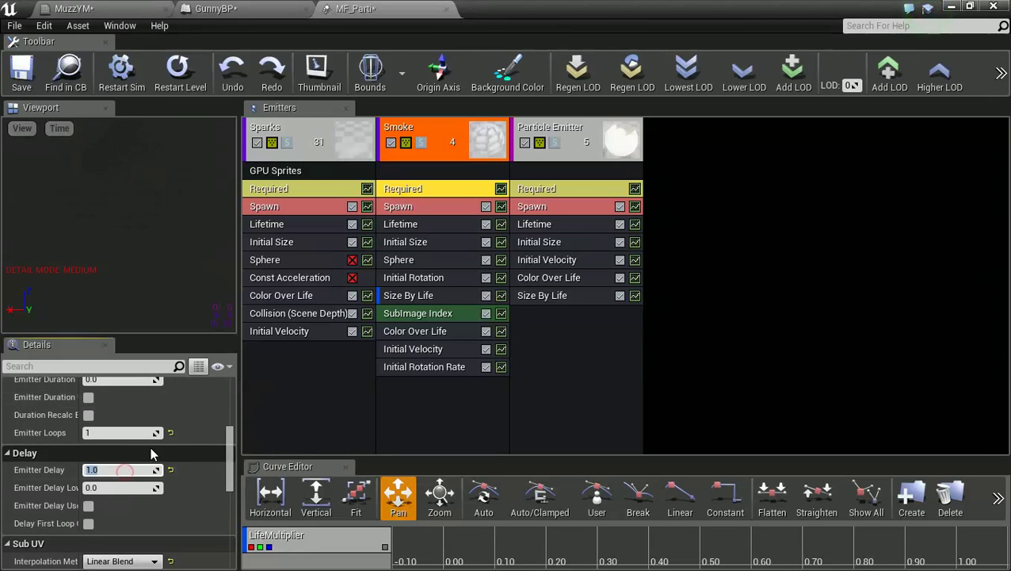
text(0.5)
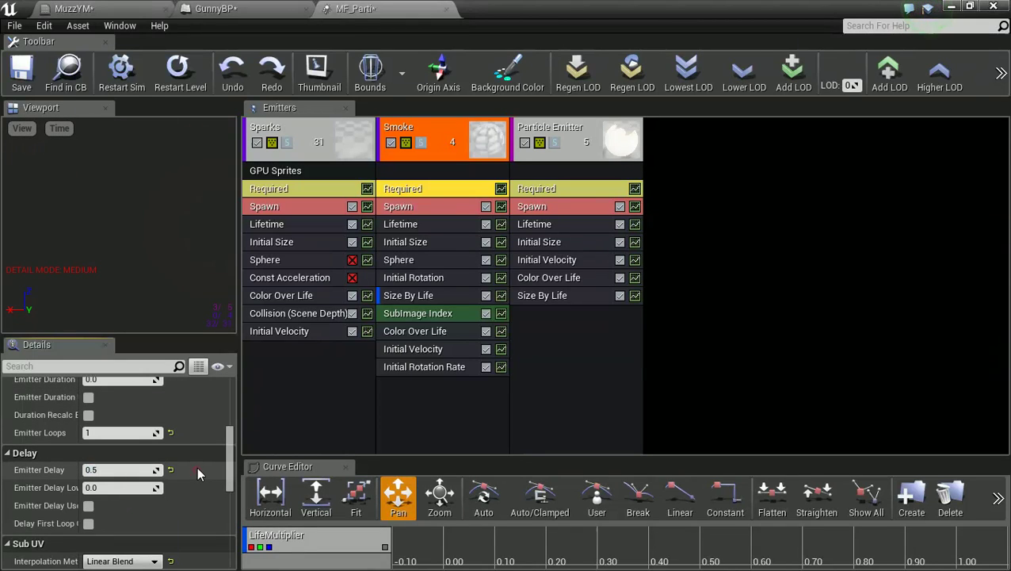
click(197, 466)
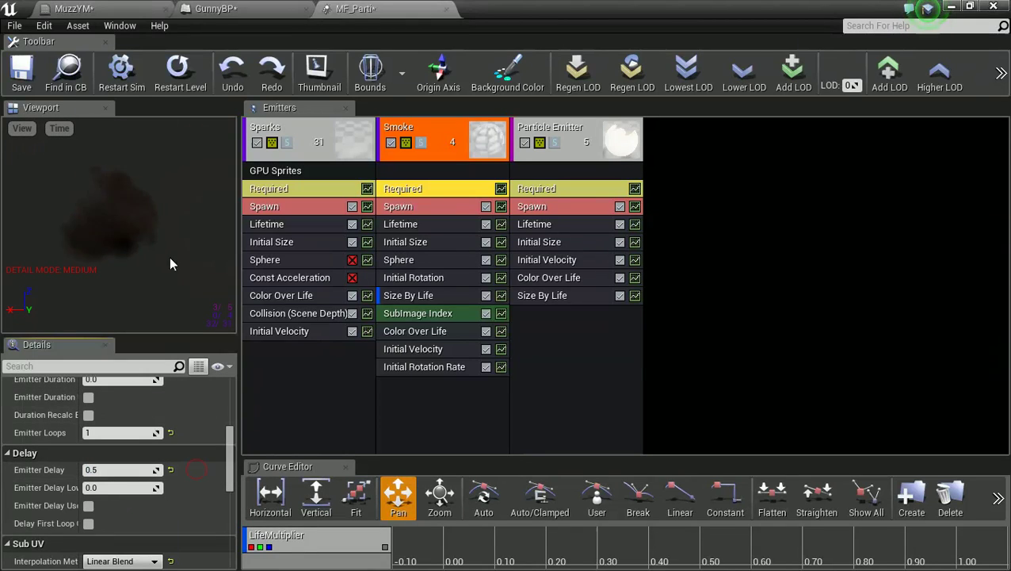
click(181, 83)
click(128, 469)
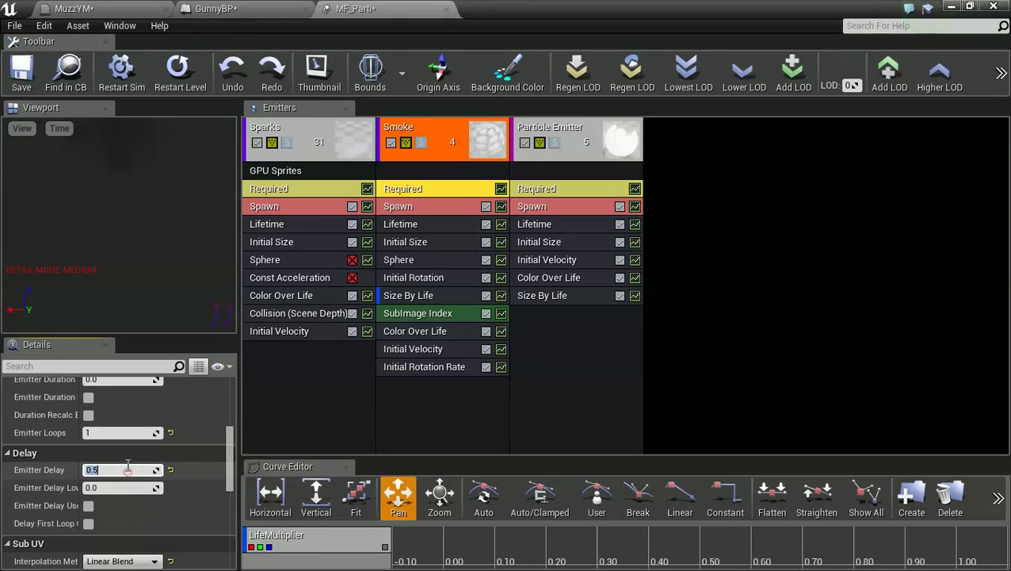
text(0.3)
click(171, 79)
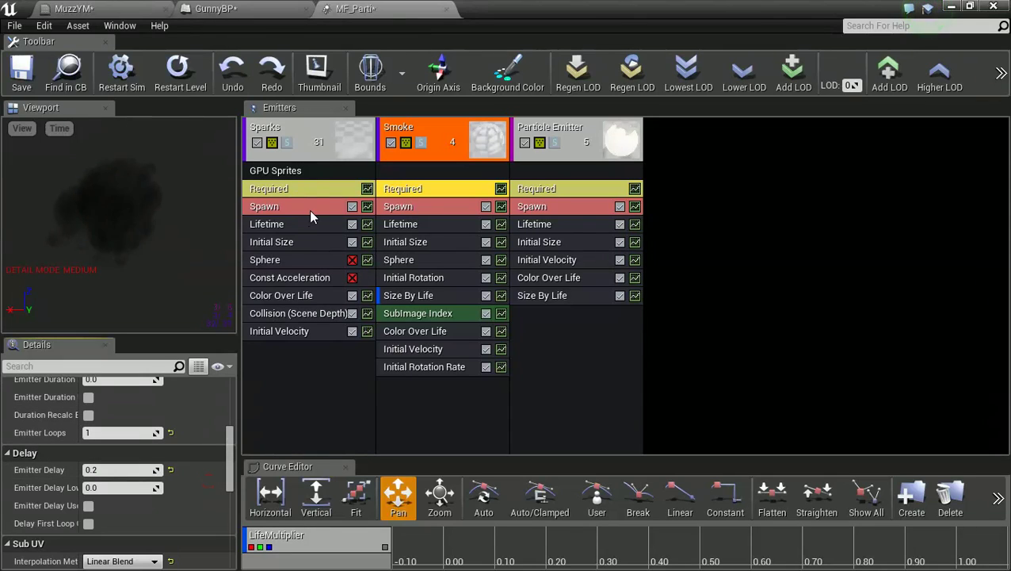
Set the Emitter Delay to 0.1 in the Sparks emitter's Required module
click(298, 169)
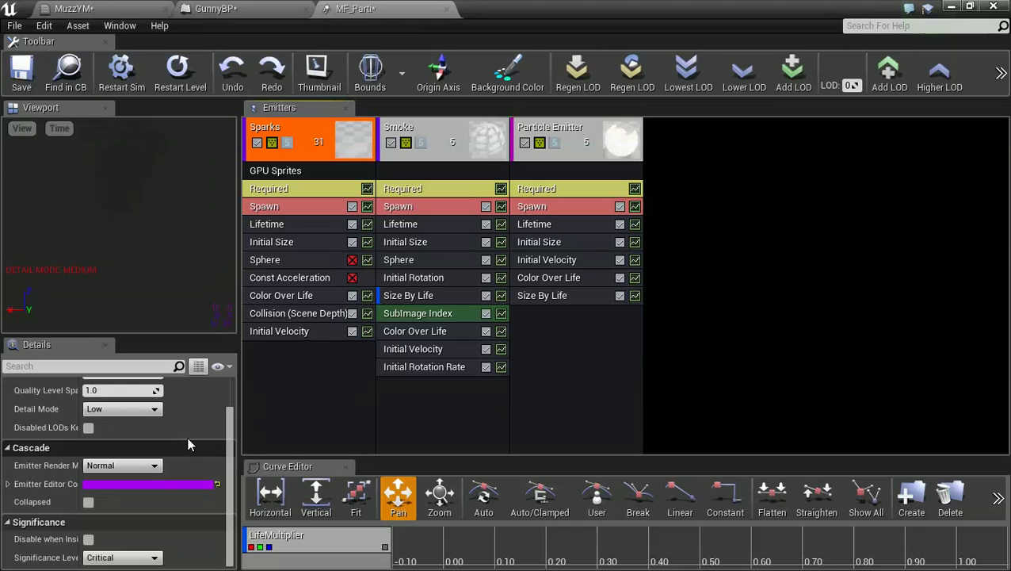
click(298, 188)
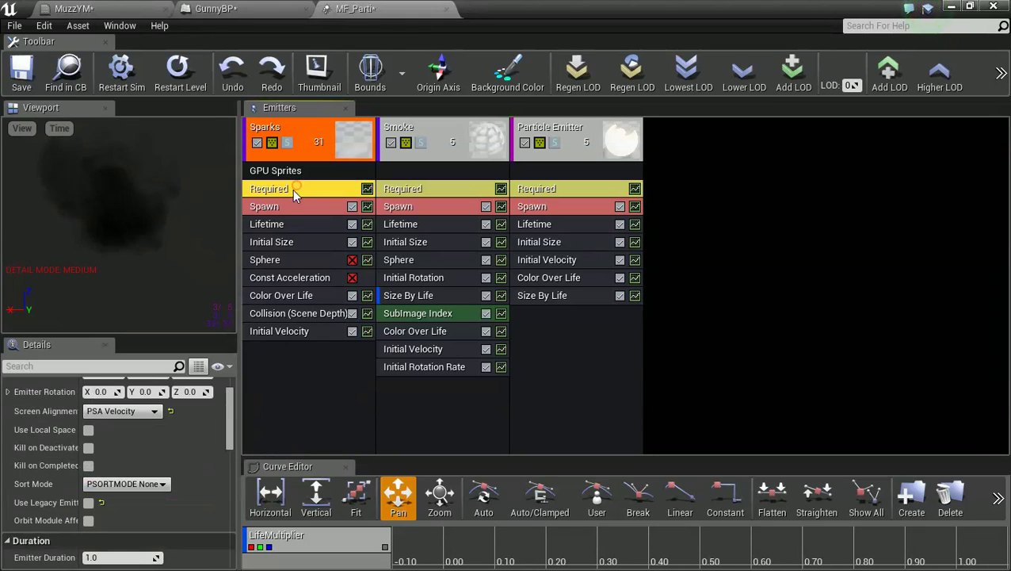
scroll(167, 464, up, 3)
scroll(180, 467, down, 2)
scroll(181, 472, down, 2)
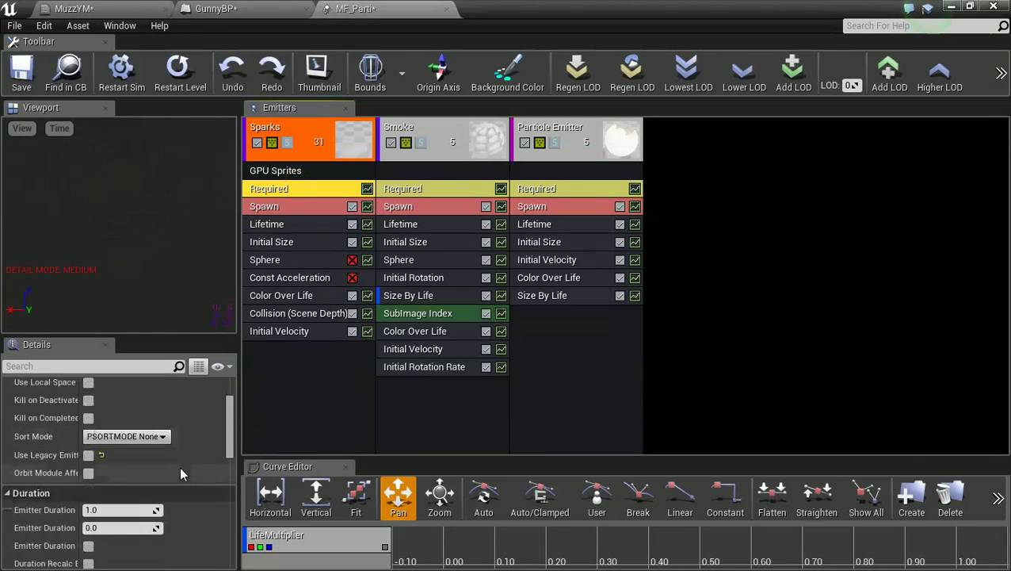
scroll(180, 473, down, 4)
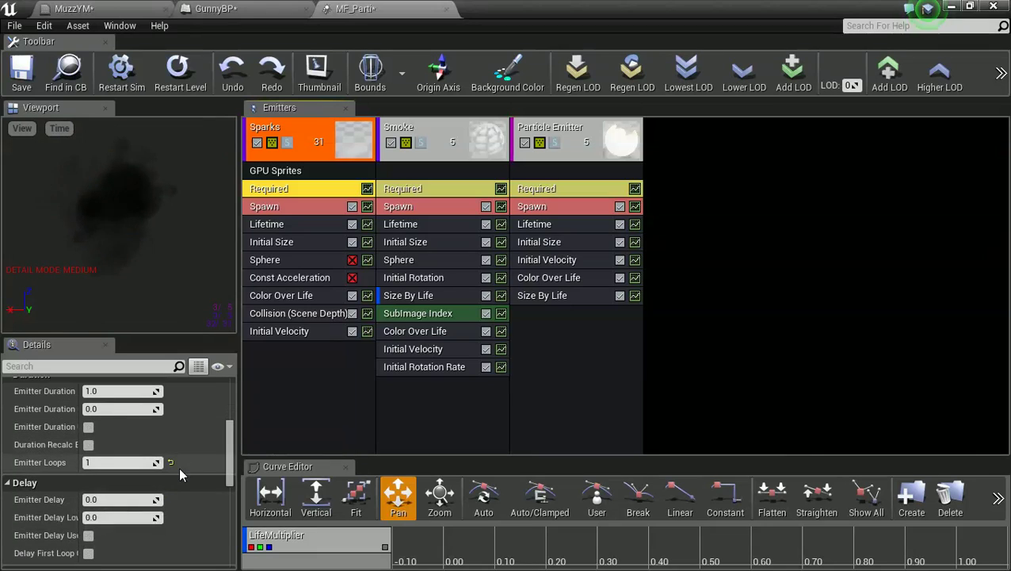
click(129, 500)
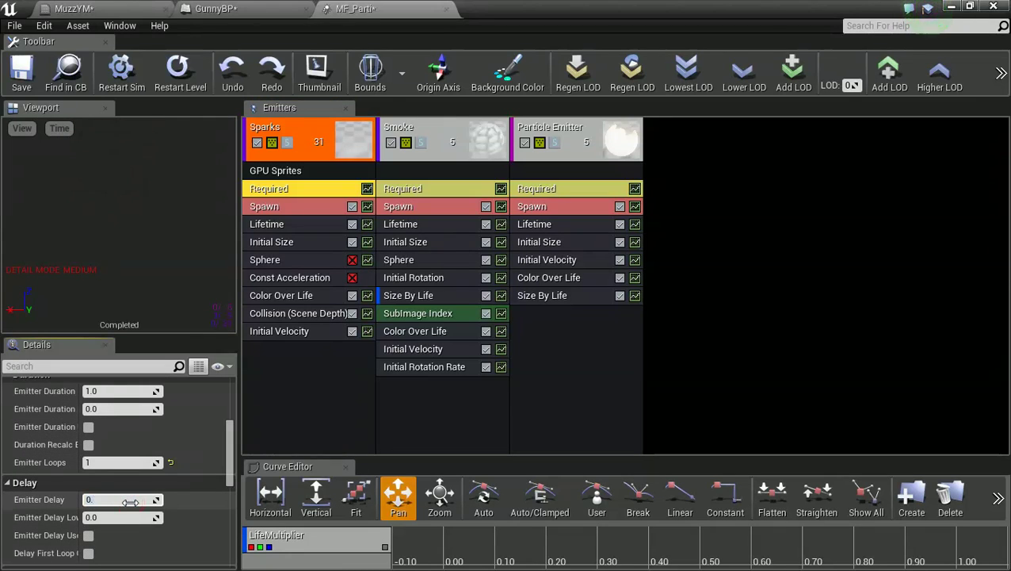
click(129, 501)
text(0.1)
click(181, 505)
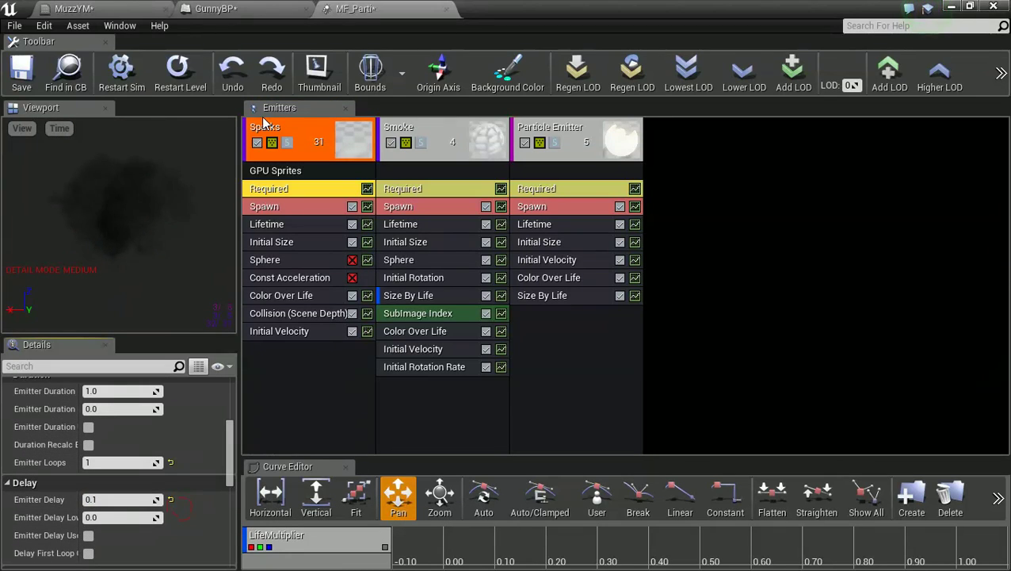
Add an MF_Parti particle system component to the GunnyBP Blueprint and move it to the gun's muzzle at X 30 cm, Z 40 cm
click(247, 9)
right_drag(469, 315, 507, 308)
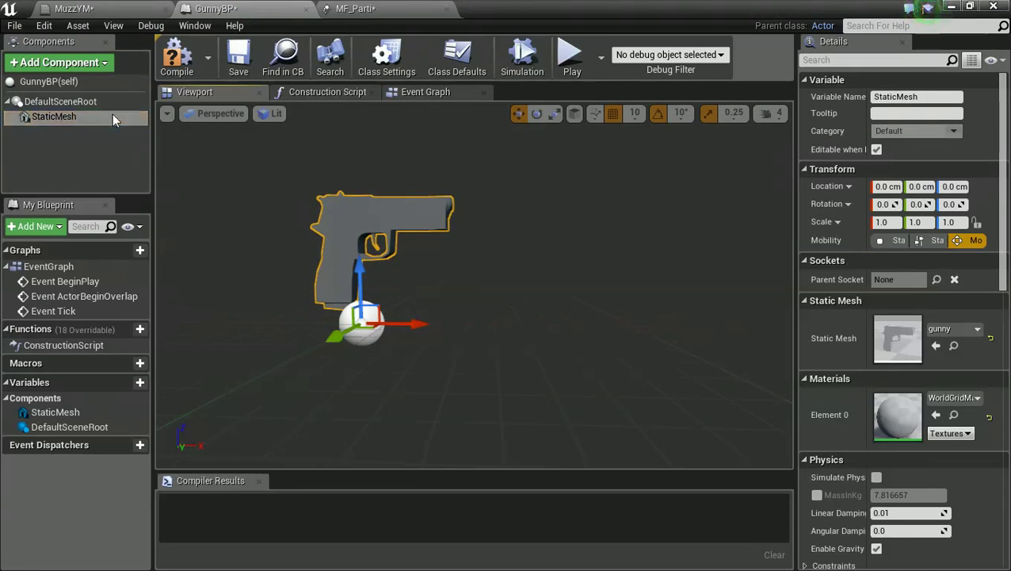
click(57, 61)
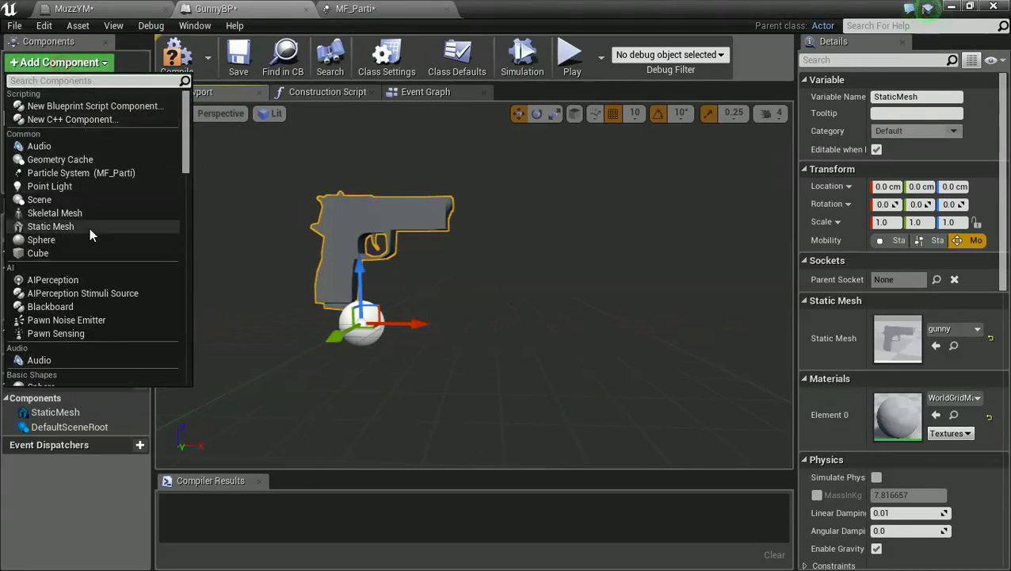
click(67, 171)
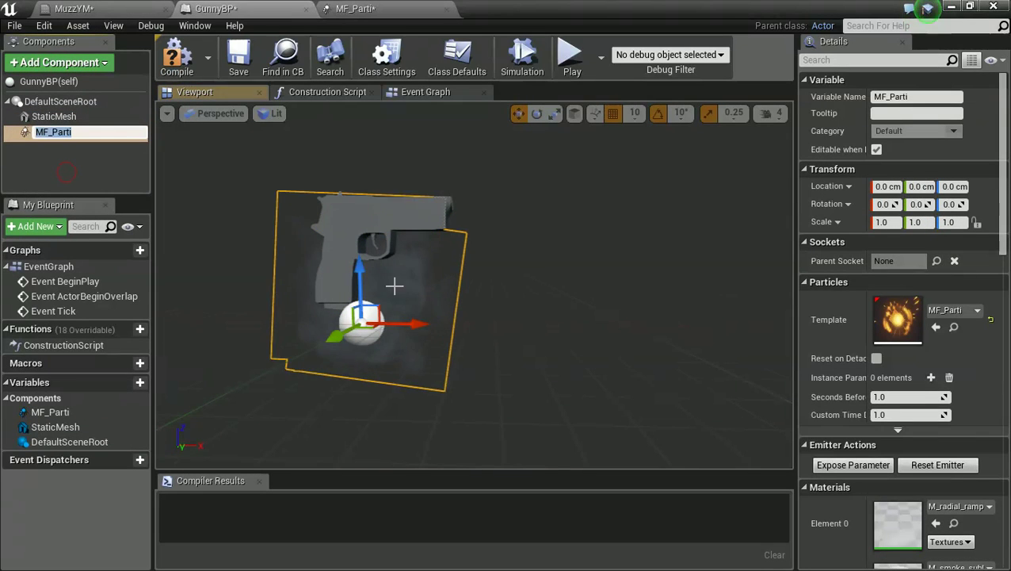
drag(429, 327, 516, 321)
drag(444, 286, 442, 166)
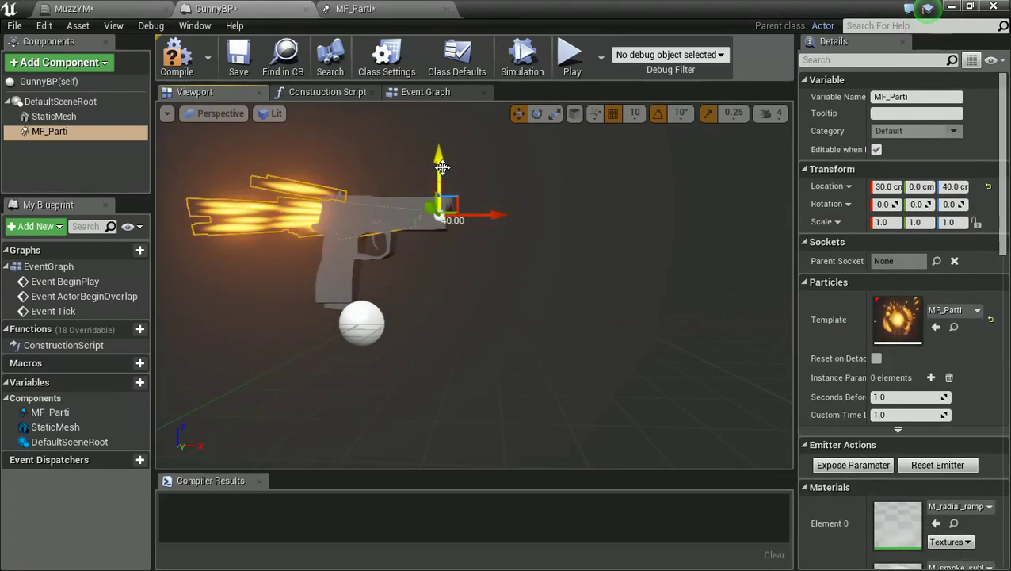
Move the MF_Parti component forward to X 40 cm at the gun's muzzle and simulate the Blueprint
drag(458, 210, 513, 215)
scroll(441, 236, down, 5)
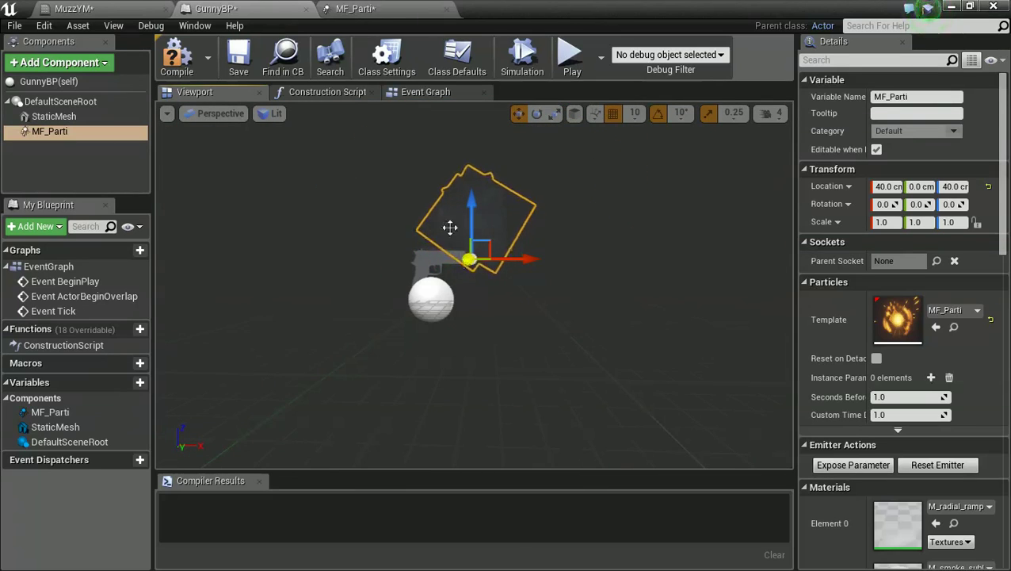
click(520, 58)
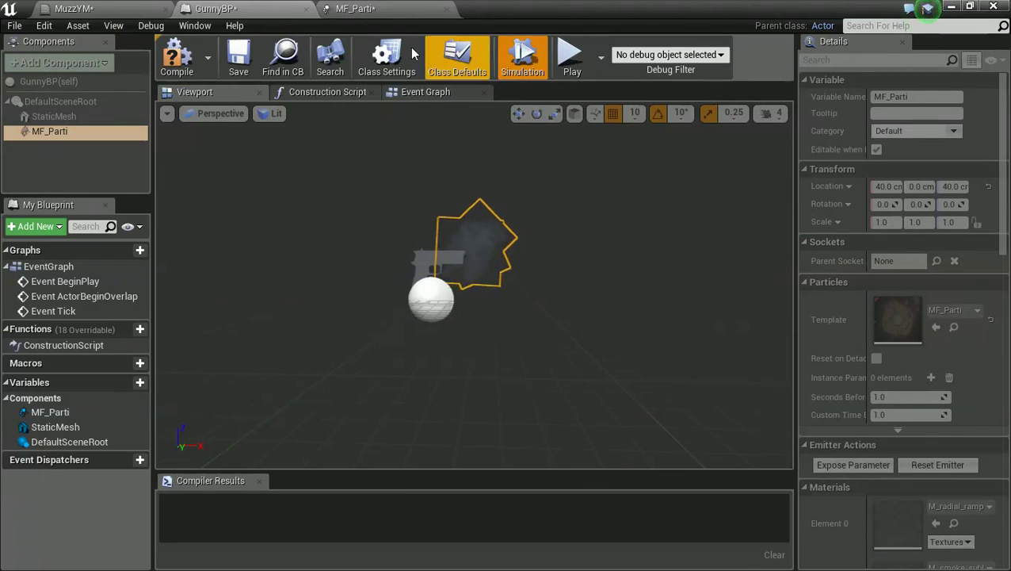
In MF_Parti's Sparks emitter, set Initial Velocity Max X to 445 and Min X to 260, and enter 15 in the Initial Size constant
click(379, 9)
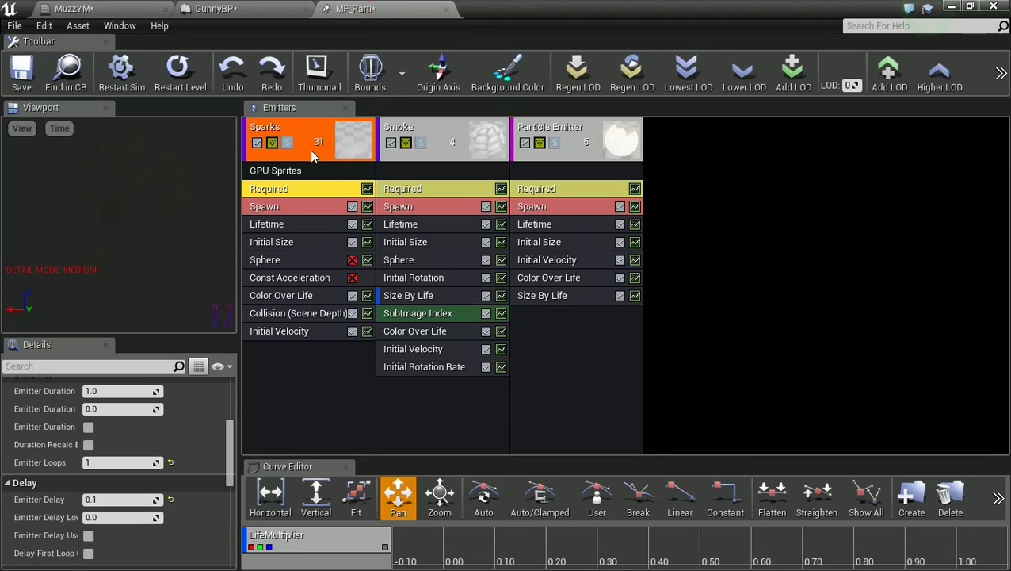
click(284, 332)
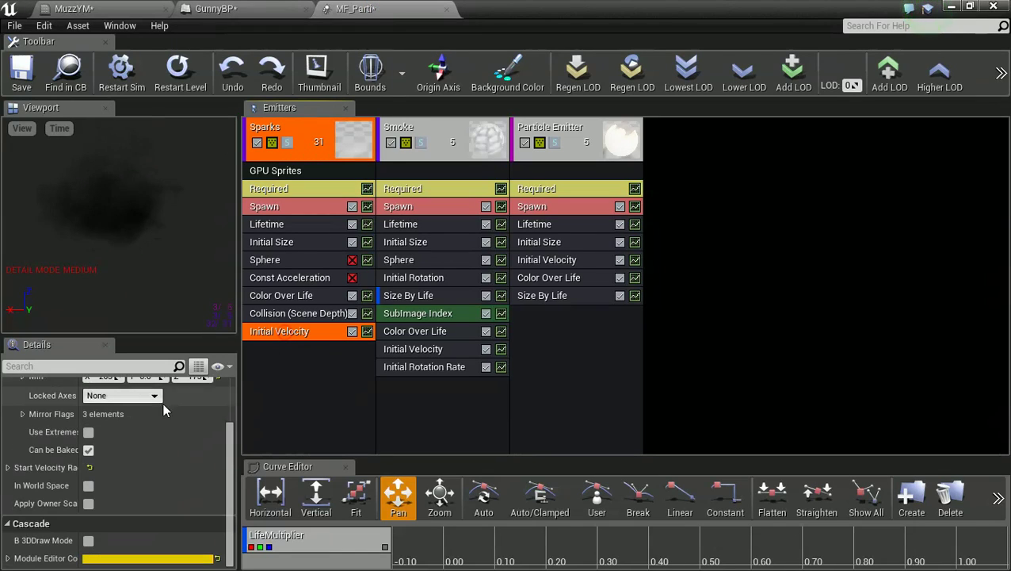
scroll(114, 471, up, 3)
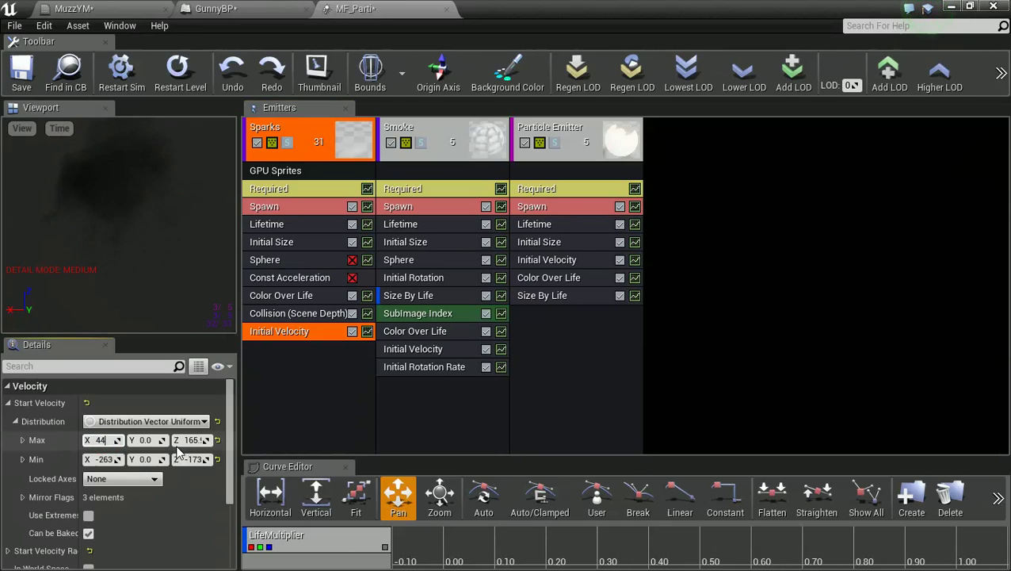
click(109, 460)
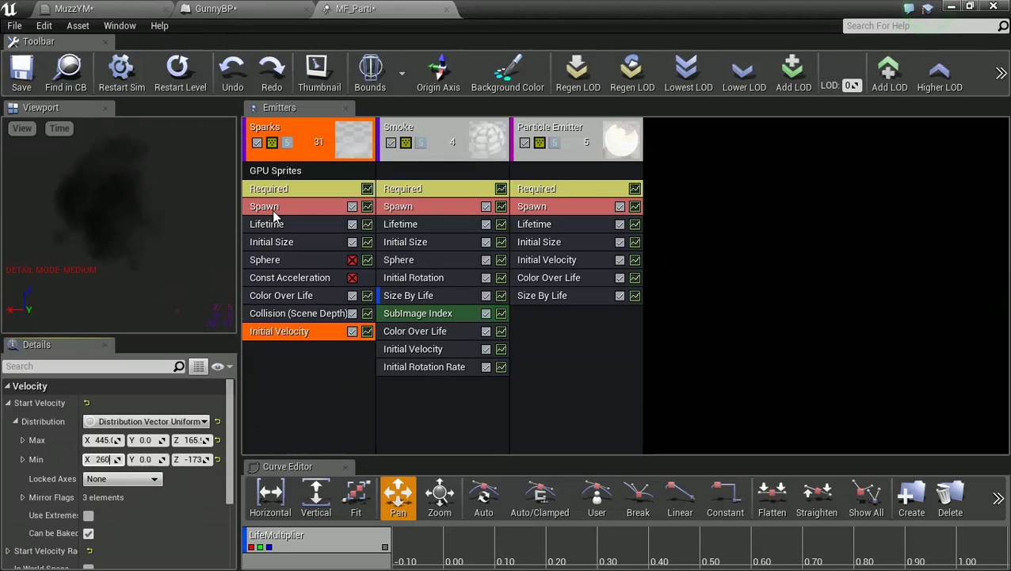
click(281, 243)
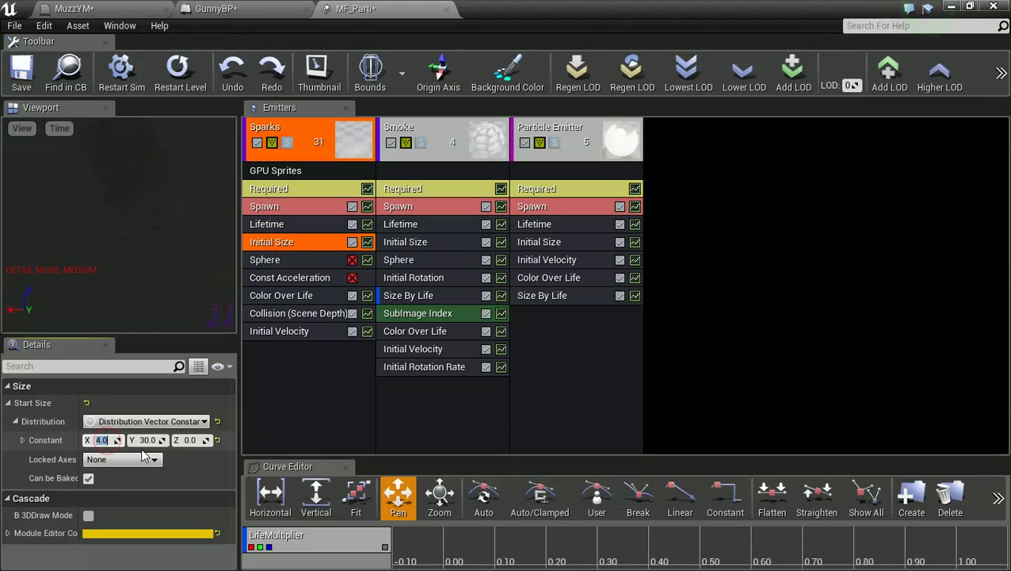
text(15)
Set the Sparks emitter's burst Count to 15 and Count Low to 10 in its Spawn module, and save the particle system
click(289, 206)
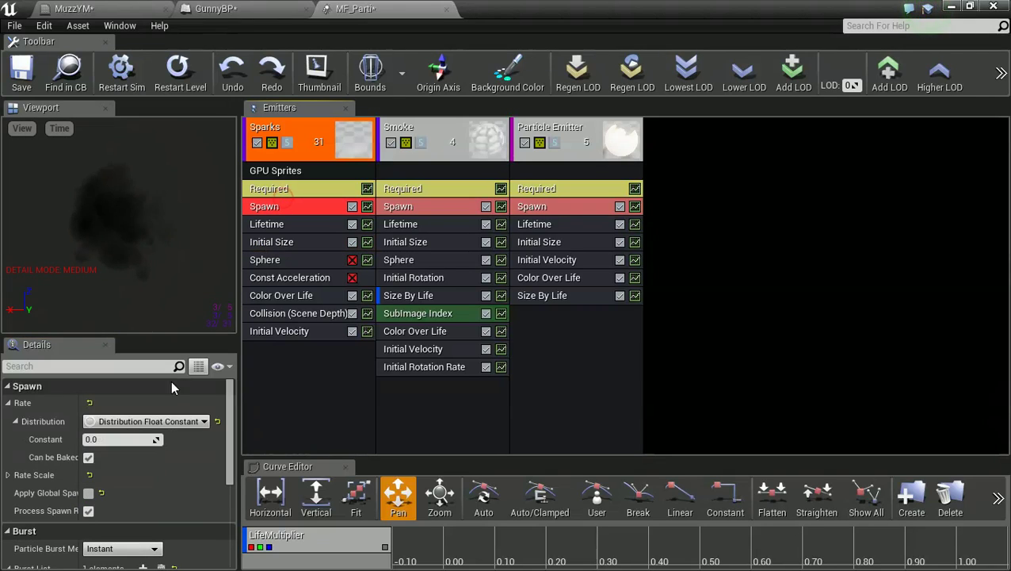
scroll(166, 476, down, 3)
scroll(118, 428, up, 2)
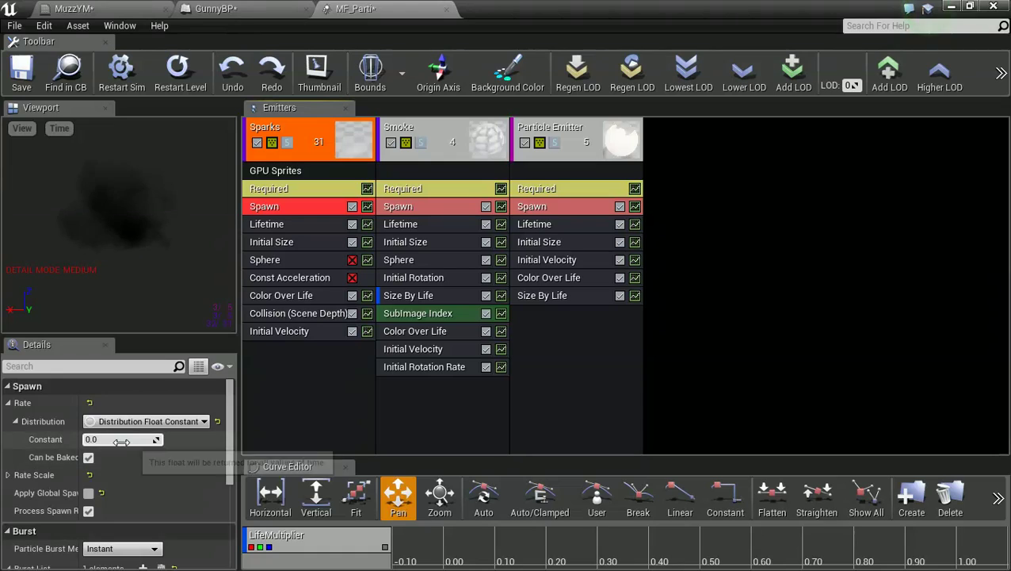
scroll(138, 468, down, 3)
scroll(139, 488, down, 1)
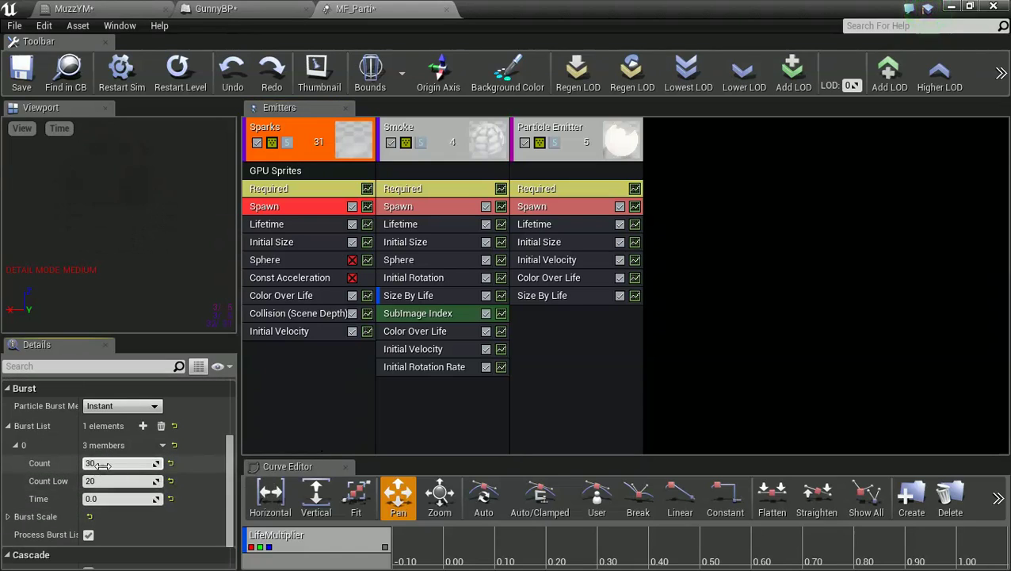
text(51)
key(Return)
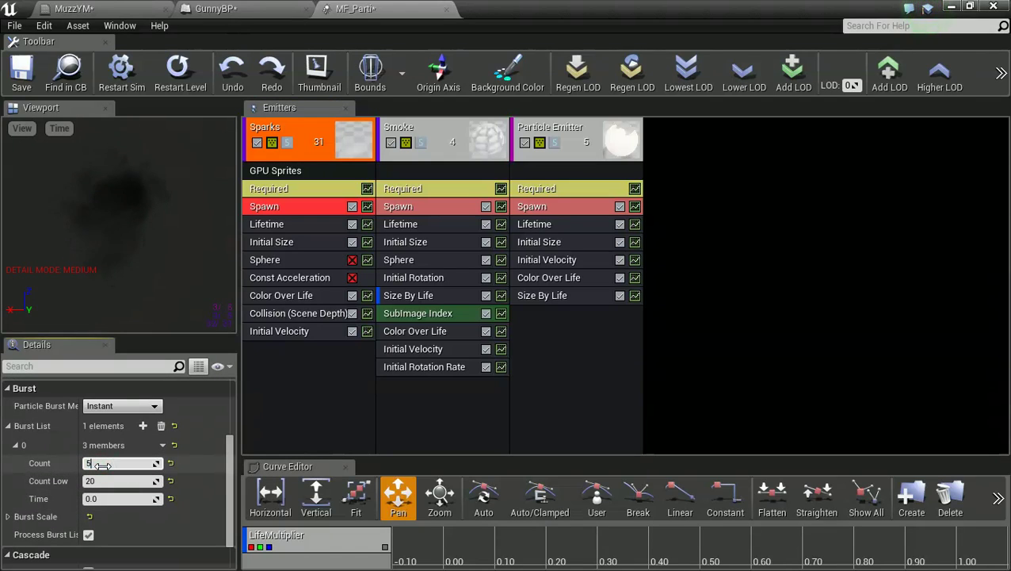
click(127, 481)
text(15)
key(Return)
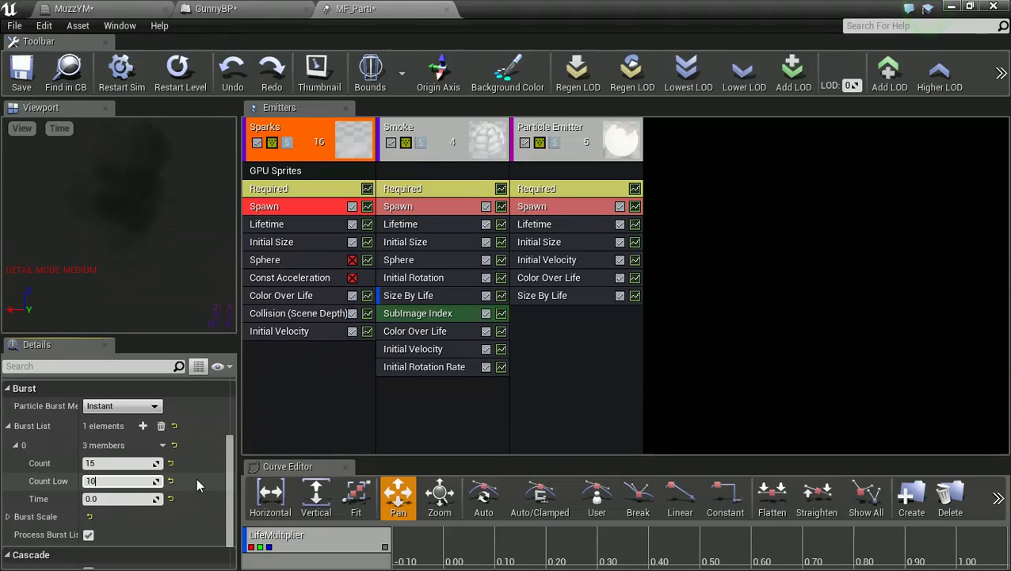
key(Return)
click(35, 83)
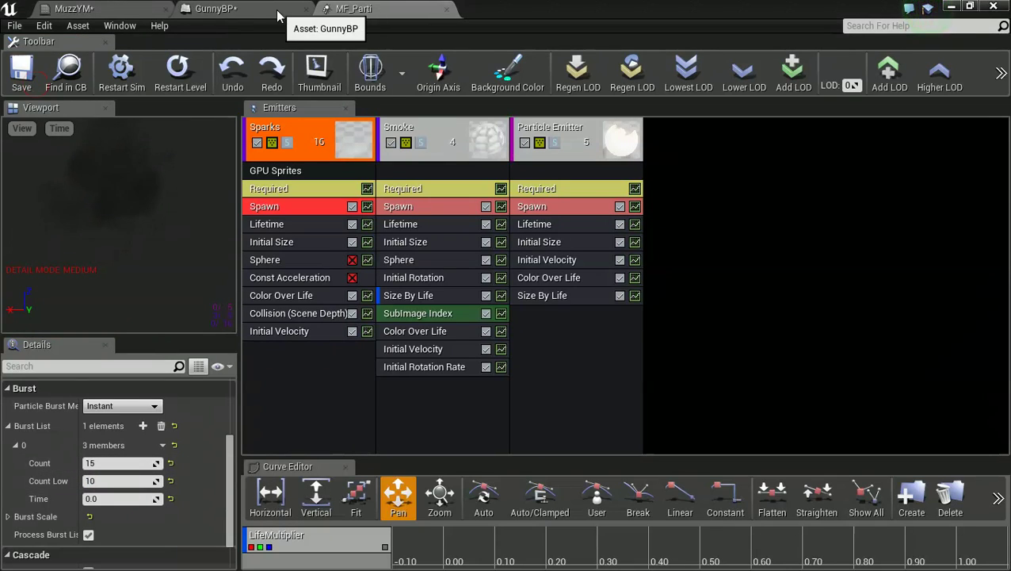
Replay the GunnyBP simulation several times to judge the muzzle flash, nudging MF_Parti slightly along the X axis before the last replay
click(266, 9)
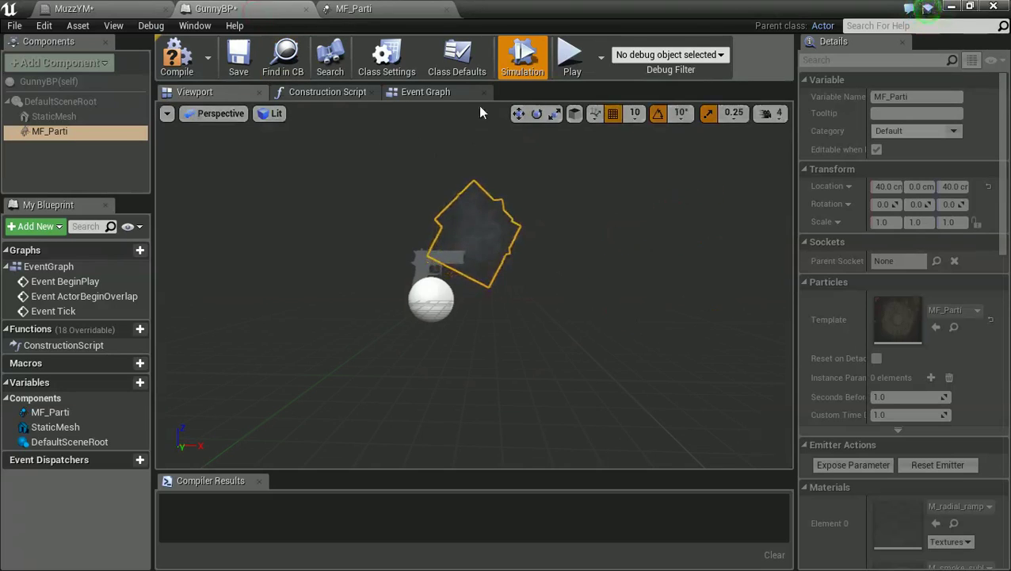
click(512, 71)
click(520, 68)
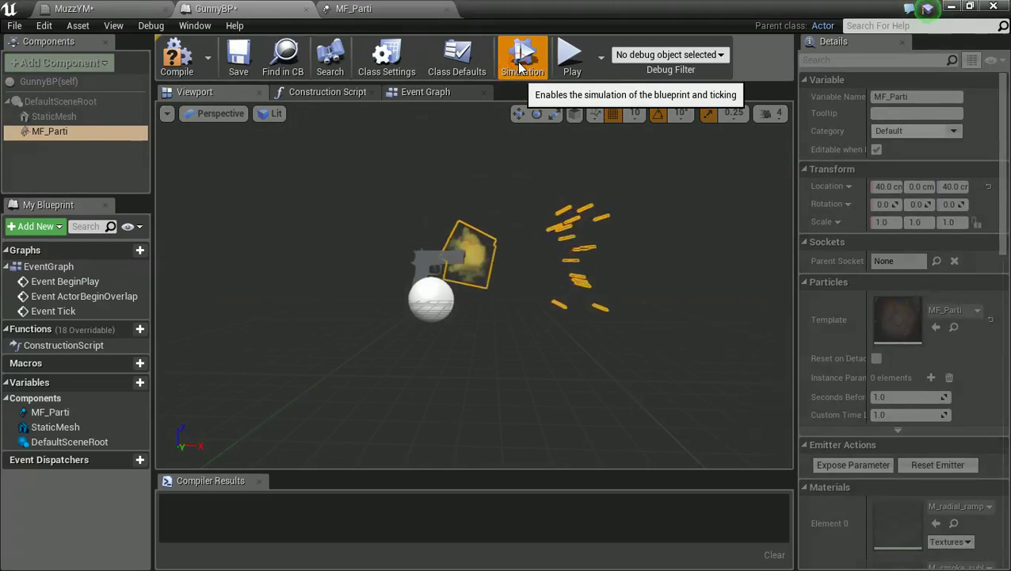
click(519, 68)
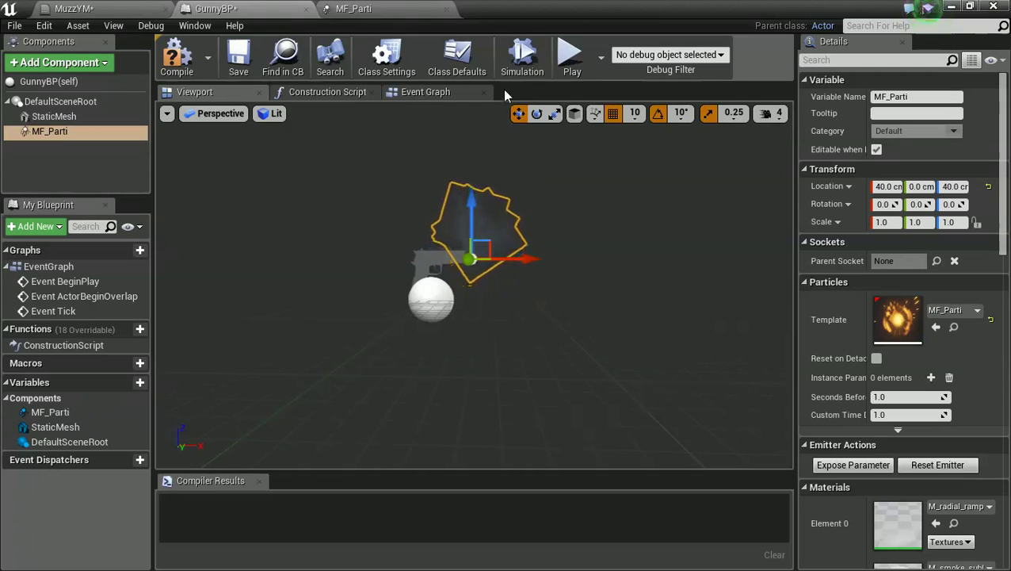
click(520, 68)
click(520, 69)
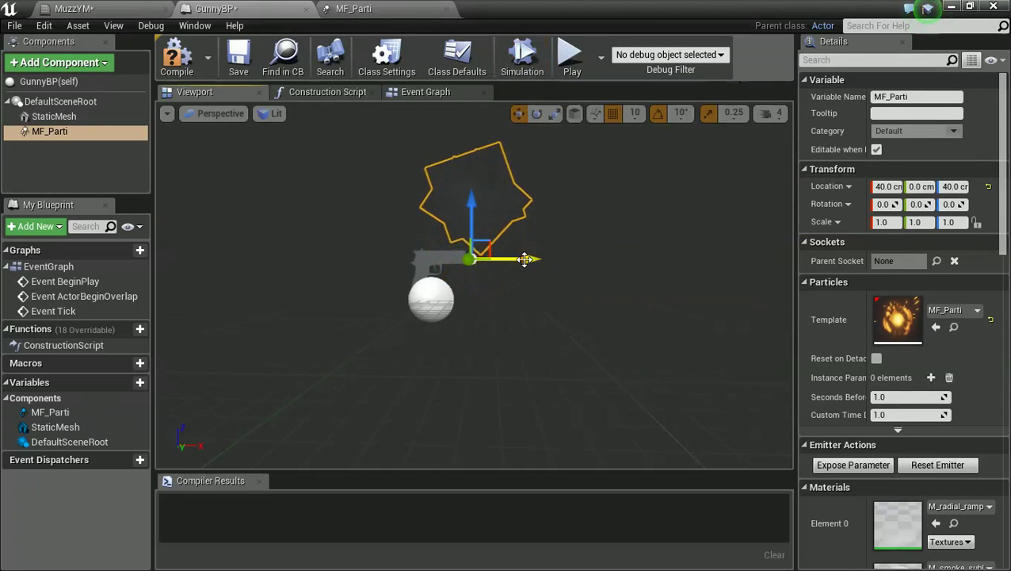
drag(525, 259, 534, 259)
click(522, 68)
Duplicate the flash Particle Emitter in MF_Parti and solo the duplicate for preview
click(367, 5)
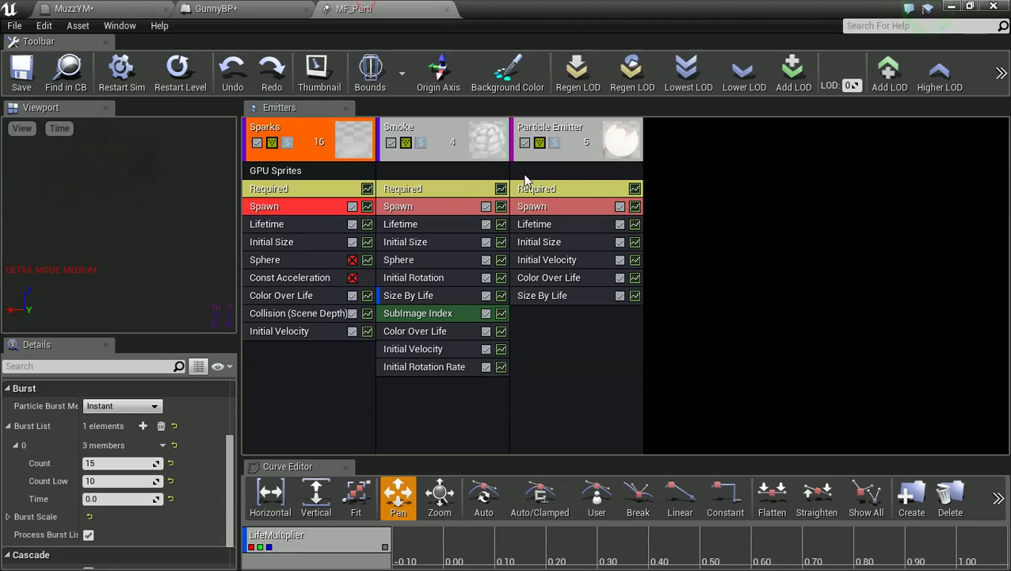
click(565, 154)
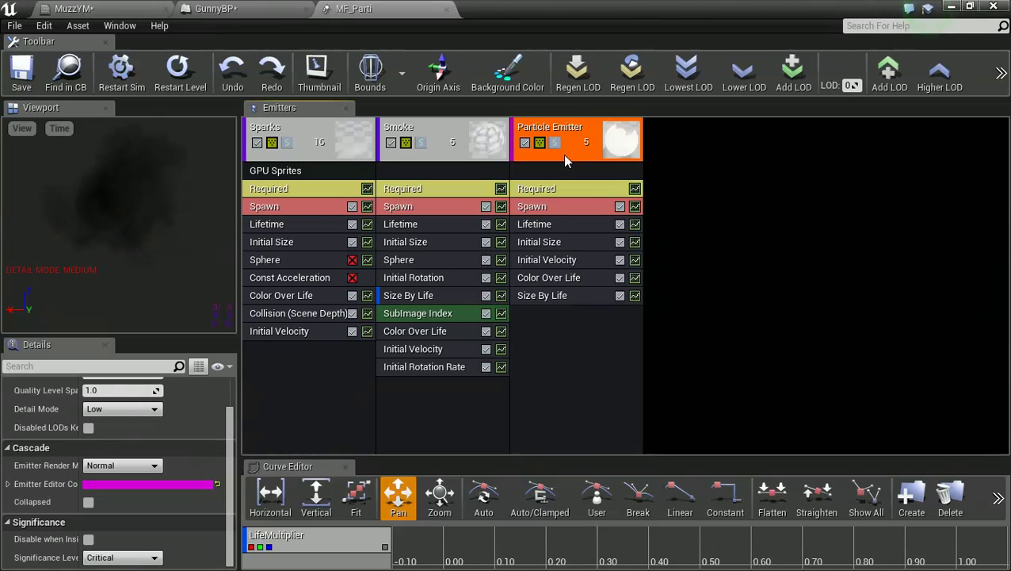
right_click(564, 154)
mouse_move(576, 164)
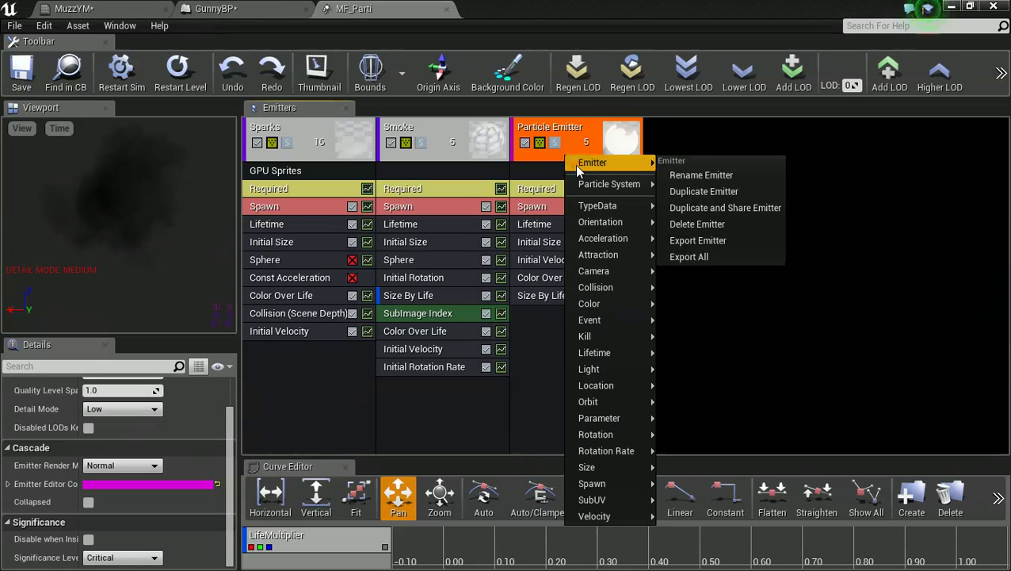
click(671, 191)
click(669, 191)
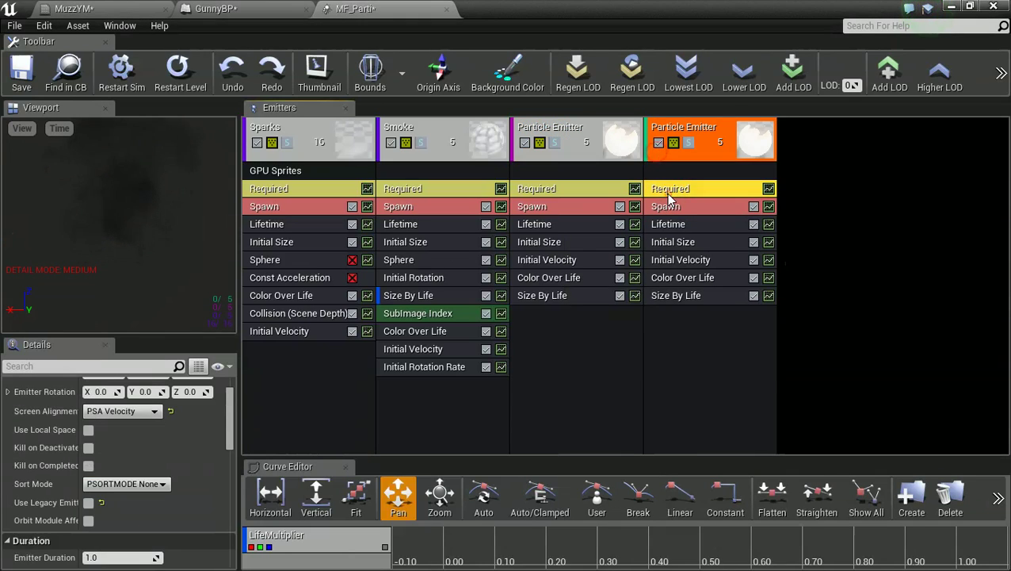
scroll(102, 479, up, 2)
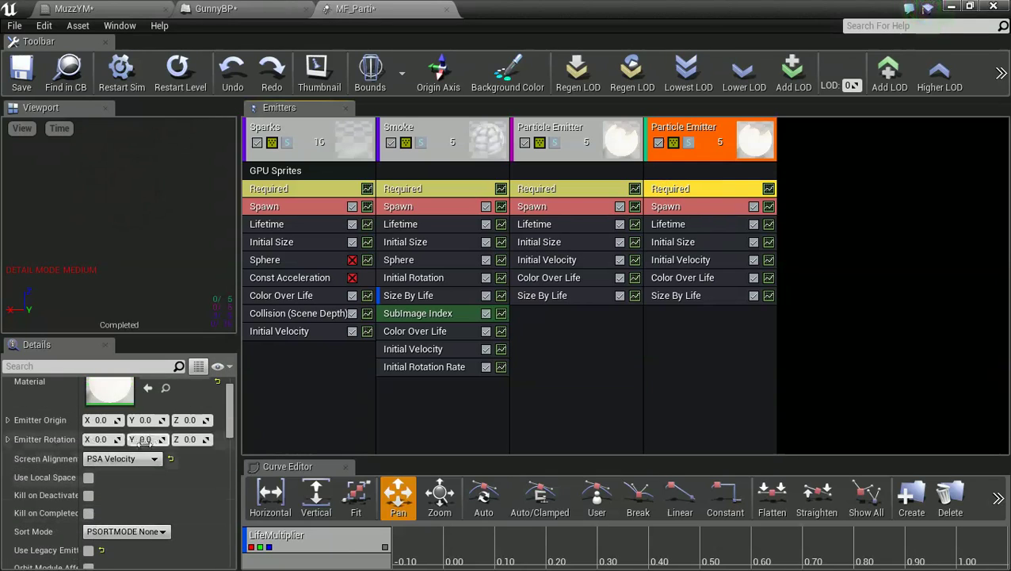
click(688, 142)
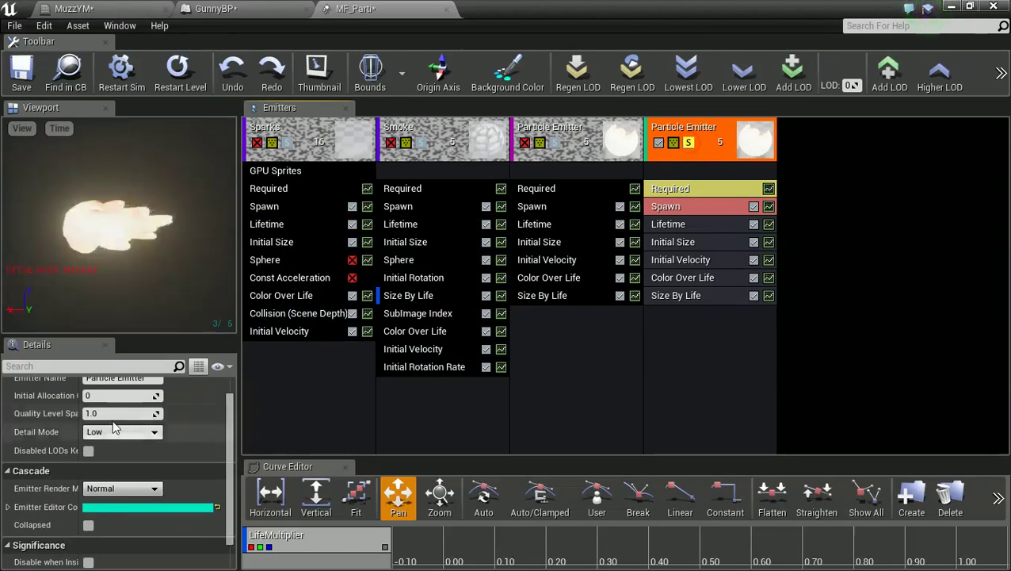
Adjust Emitter Rotation in the duplicate emitter's Required module, raising X to about 57 and then varying Y
click(711, 190)
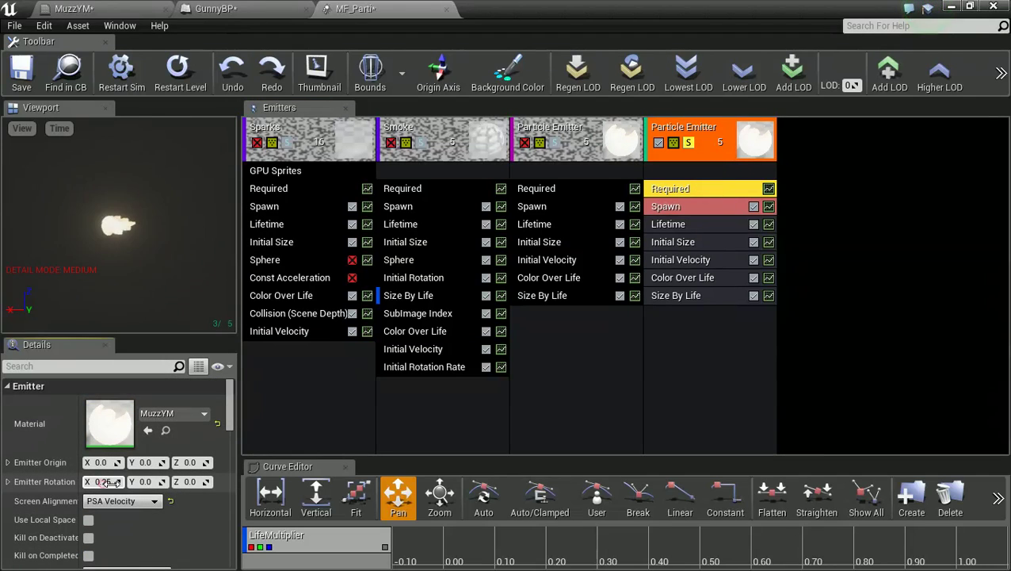
drag(118, 481, 146, 484)
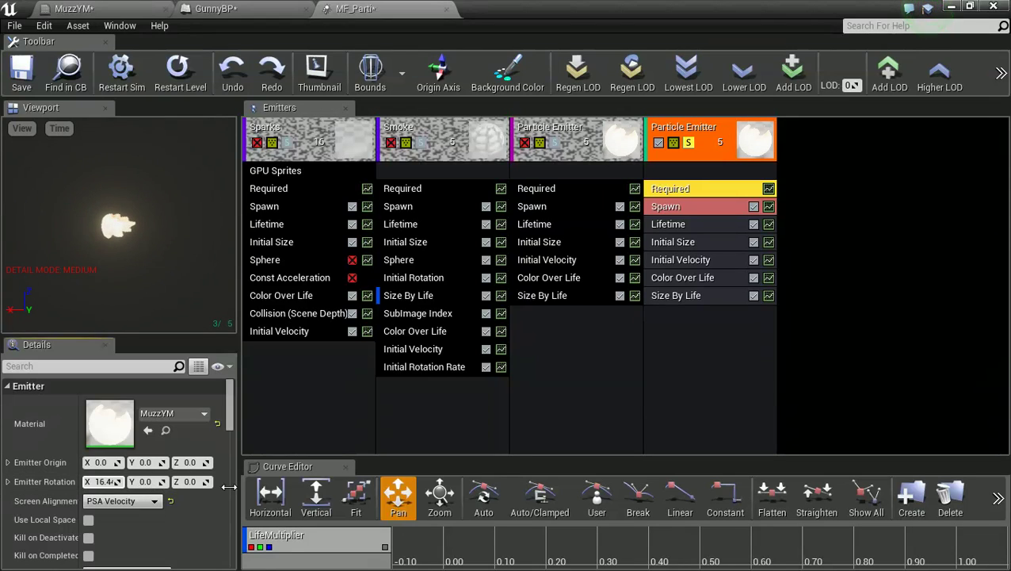
drag(237, 485, 256, 484)
drag(281, 478, 279, 479)
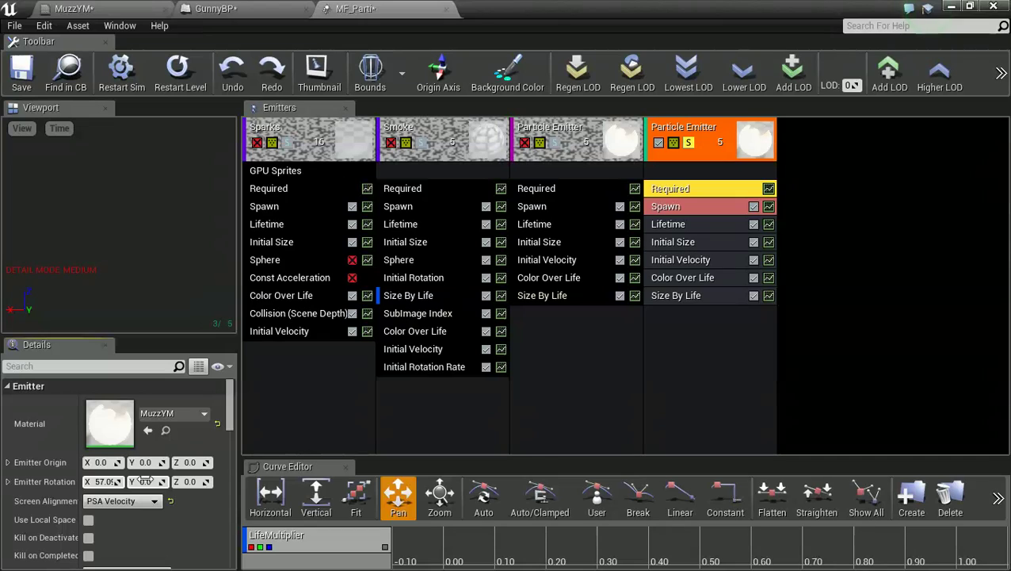
drag(145, 481, 241, 487)
Add a Pivot Offset location module to the duplicate emitter and set it to X 0.93, Y -0.97
right_click(668, 330)
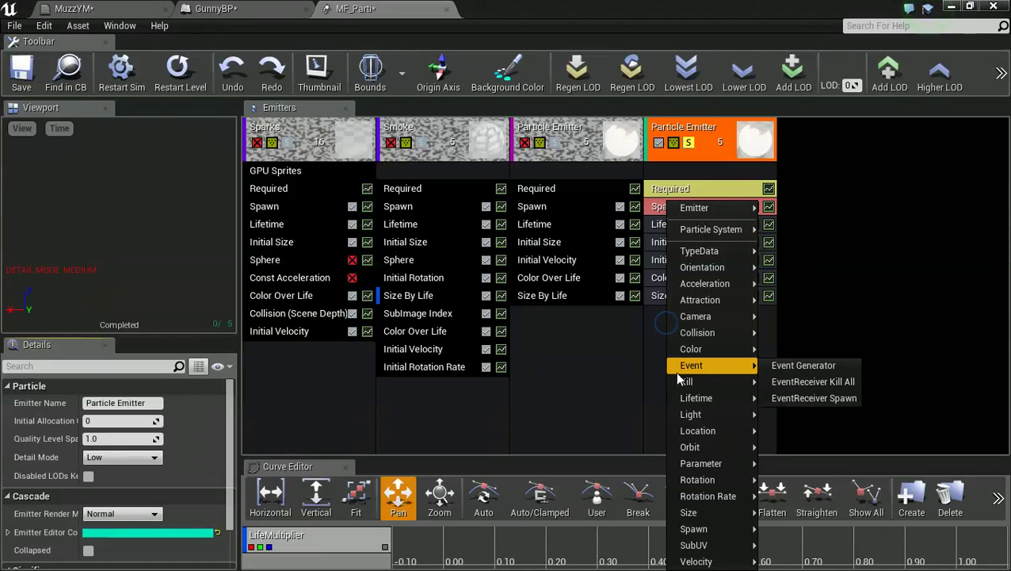
mouse_move(711, 436)
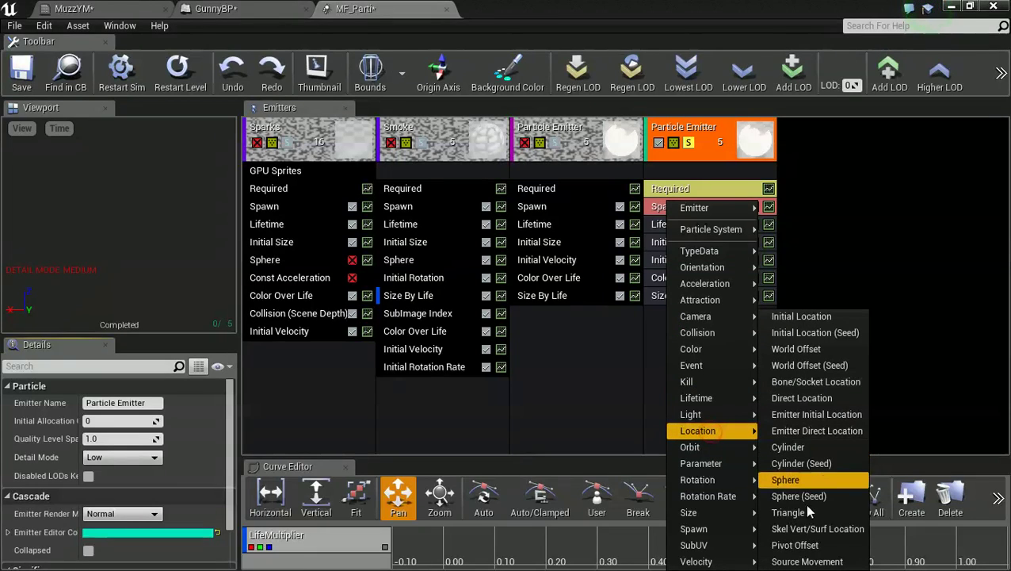
click(816, 547)
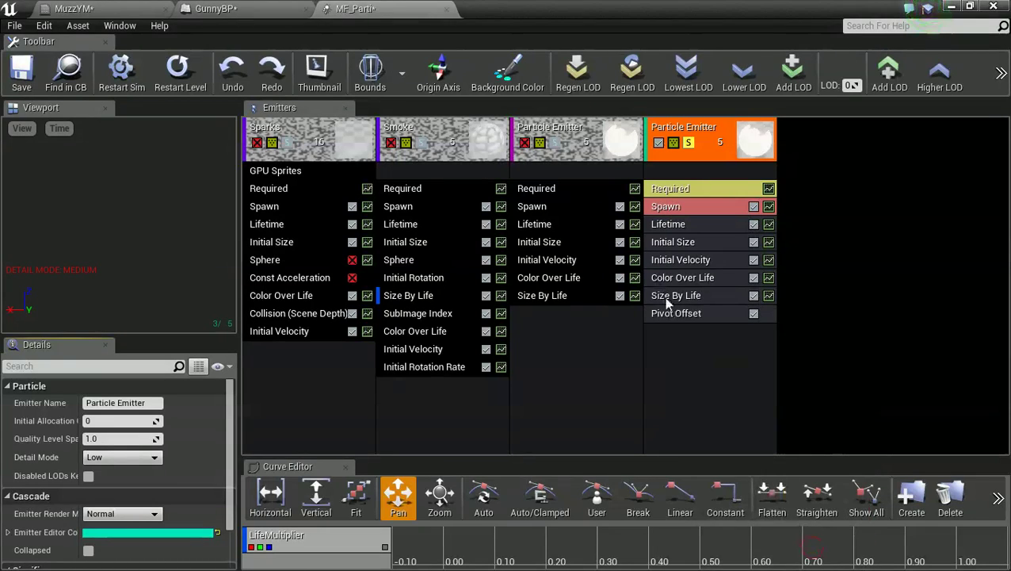
click(664, 317)
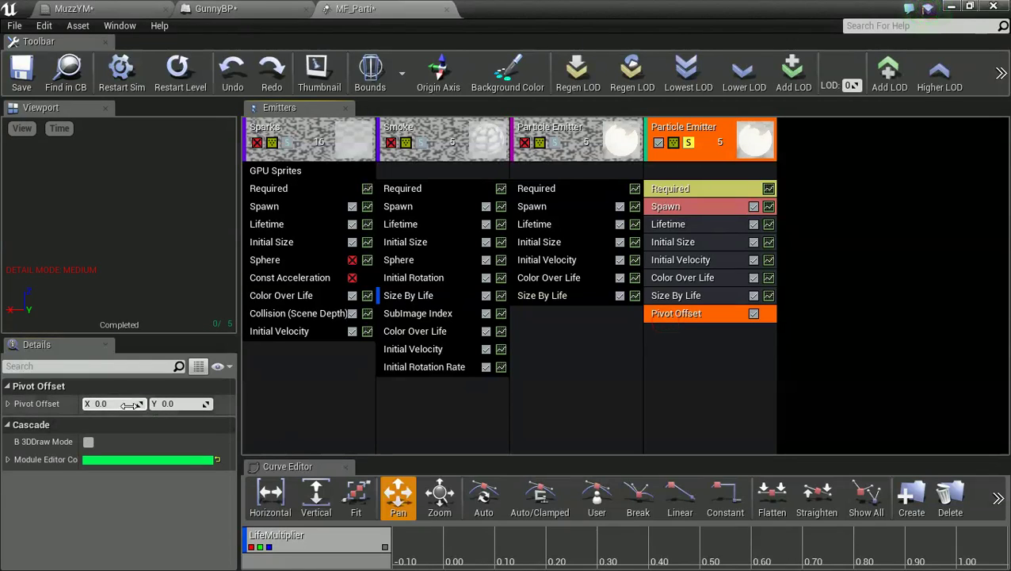
drag(131, 403, 145, 404)
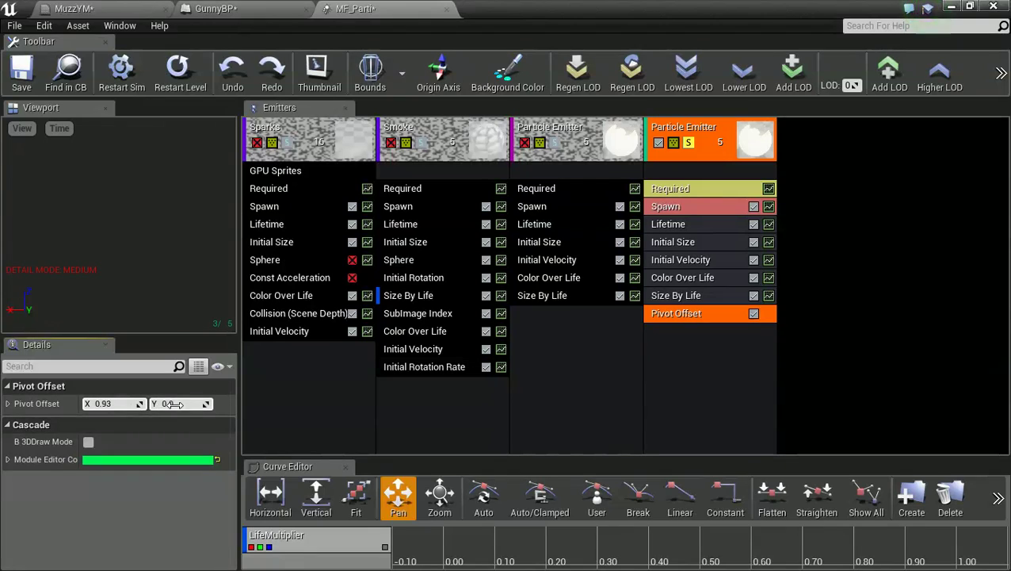
drag(173, 404, 165, 404)
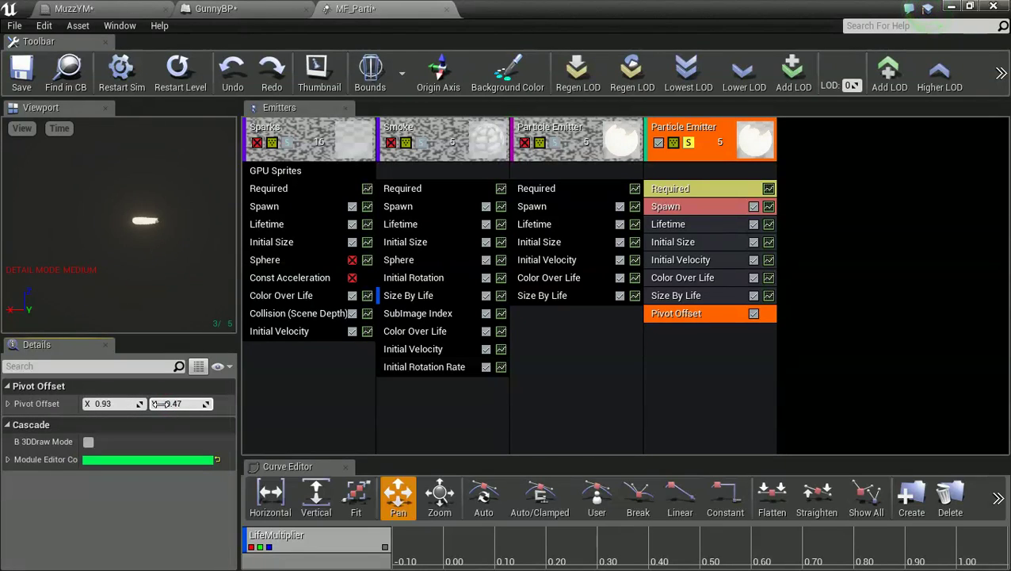
click(208, 9)
click(356, 9)
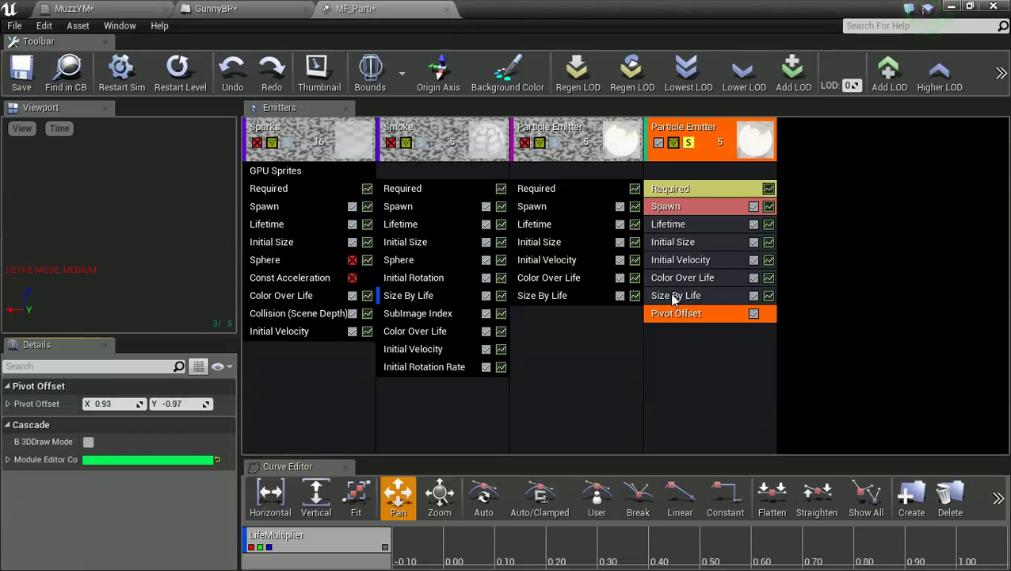
Set the In Val of point 1 to about 0.09 in the duplicate emitter's Size By Life module
click(670, 295)
scroll(119, 483, down, 5)
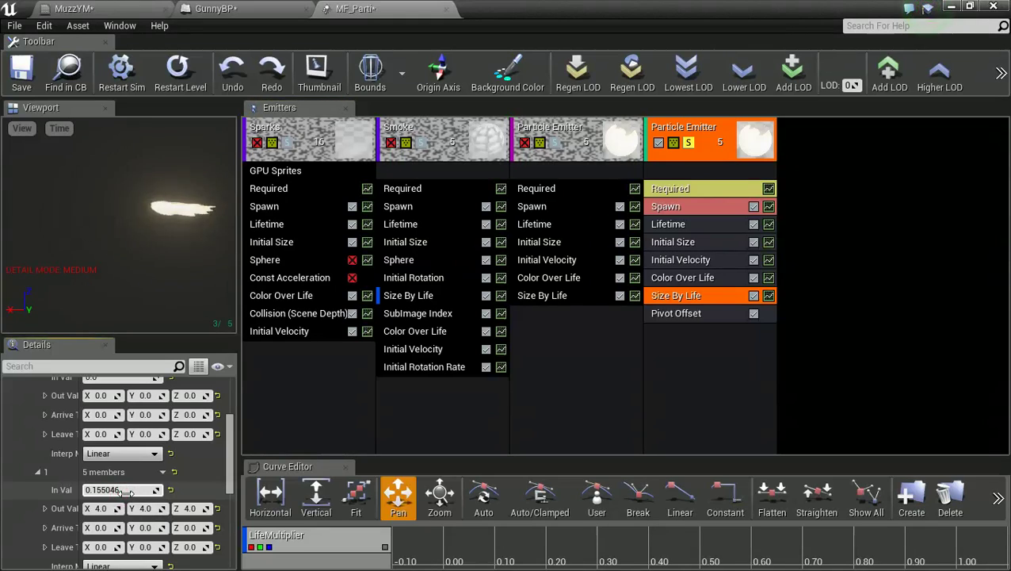
drag(119, 490, 141, 490)
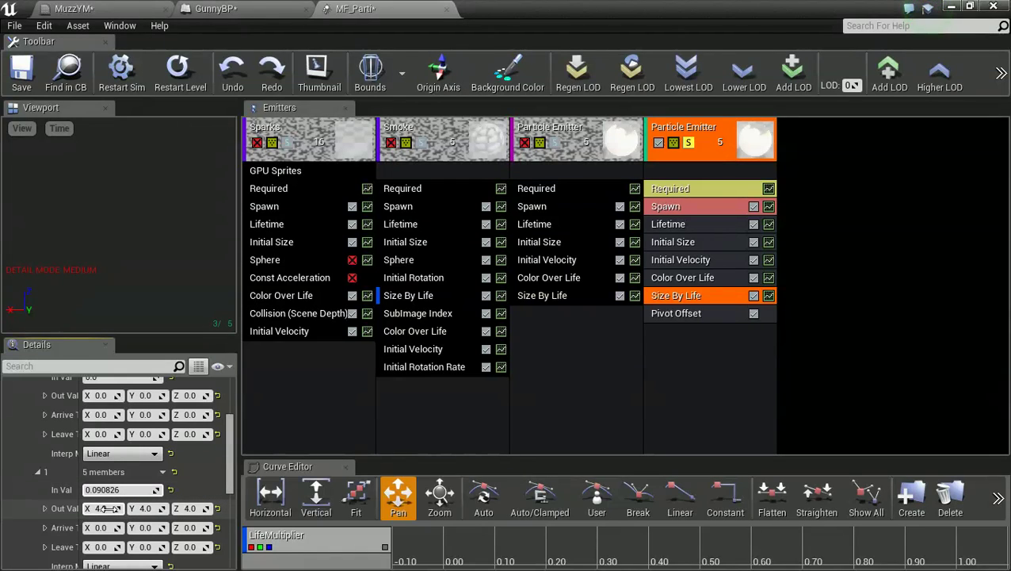
Set the Out Val of point 1 to 5.0 on X, Y and Z in the duplicate emitter's Size By Life module
text(5)
key(Tab)
text(5)
key(Tab)
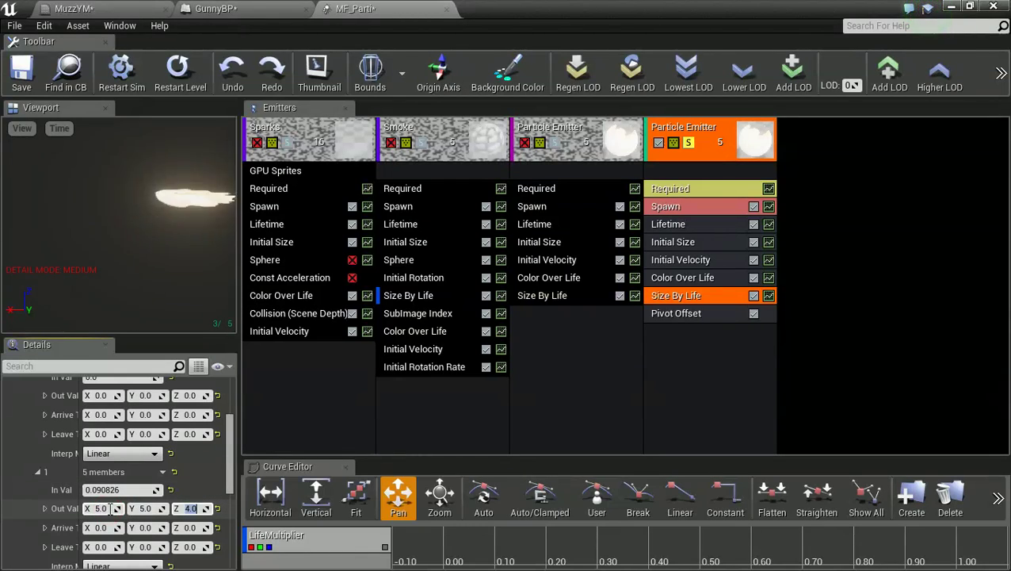
text(5)
key(Tab)
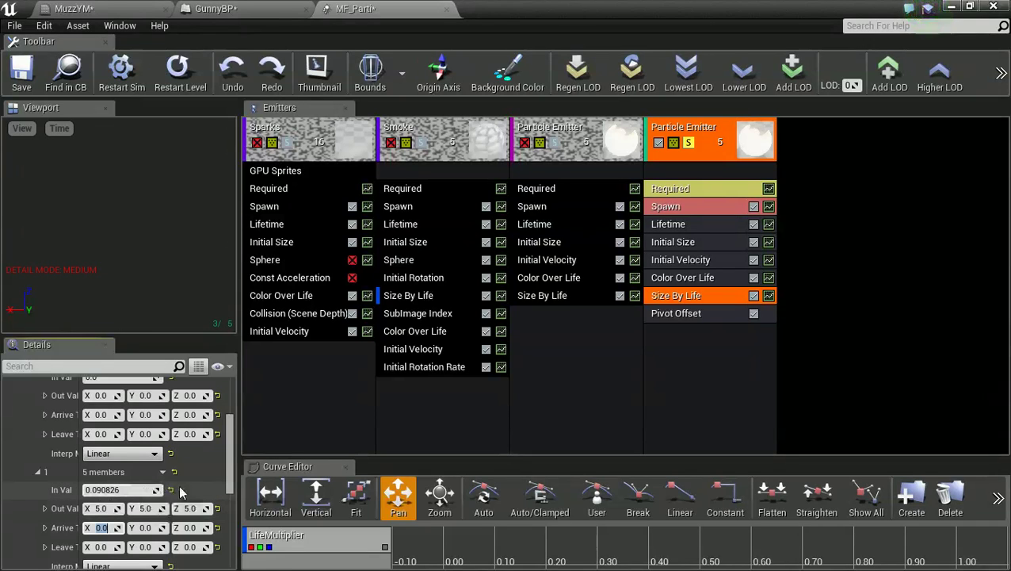
Restart the simulation in GunnyBP to preview the enlarged flash at the gun's muzzle
click(250, 10)
click(514, 63)
click(514, 61)
click(513, 61)
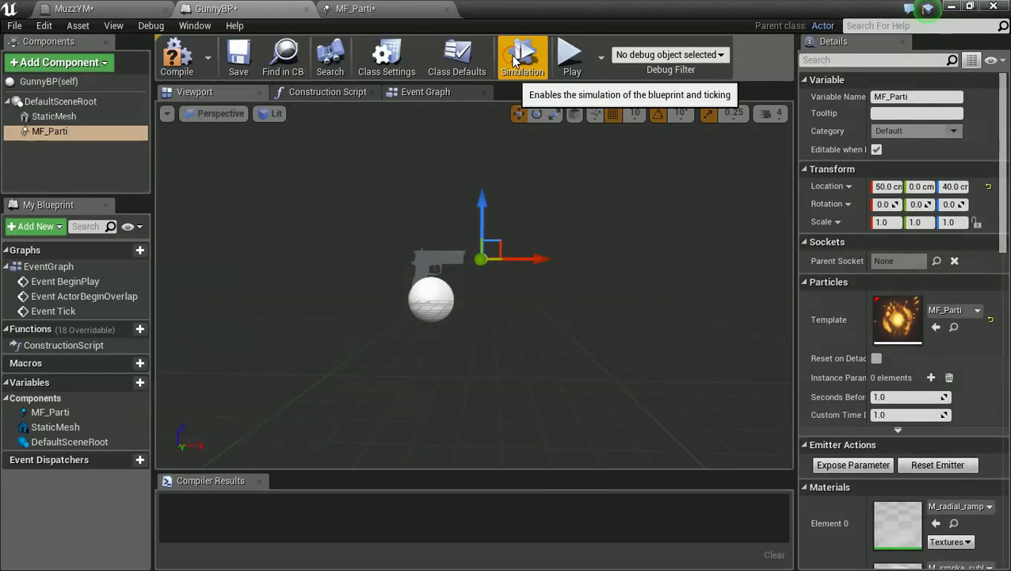
click(514, 62)
Set the duplicate emitter's Pivot Offset X to -0.65 in MF_Parti and turn off its solo mode
click(413, 10)
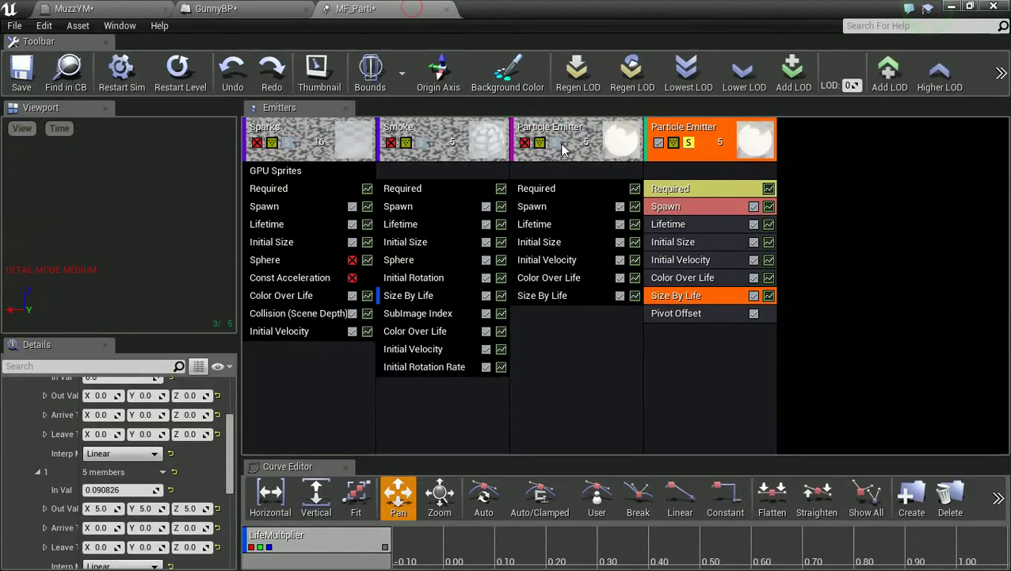
click(660, 314)
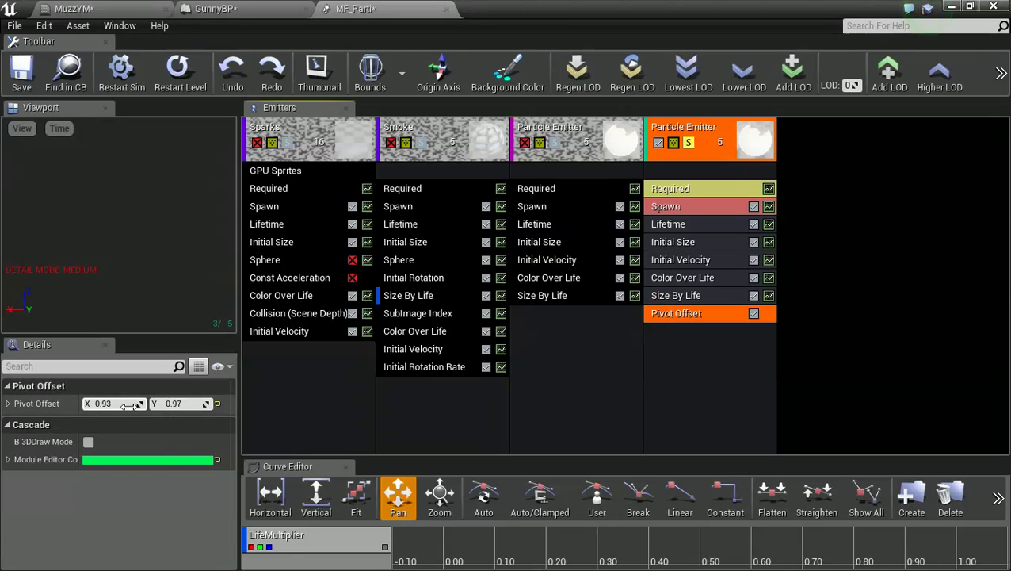
drag(111, 405, 82, 419)
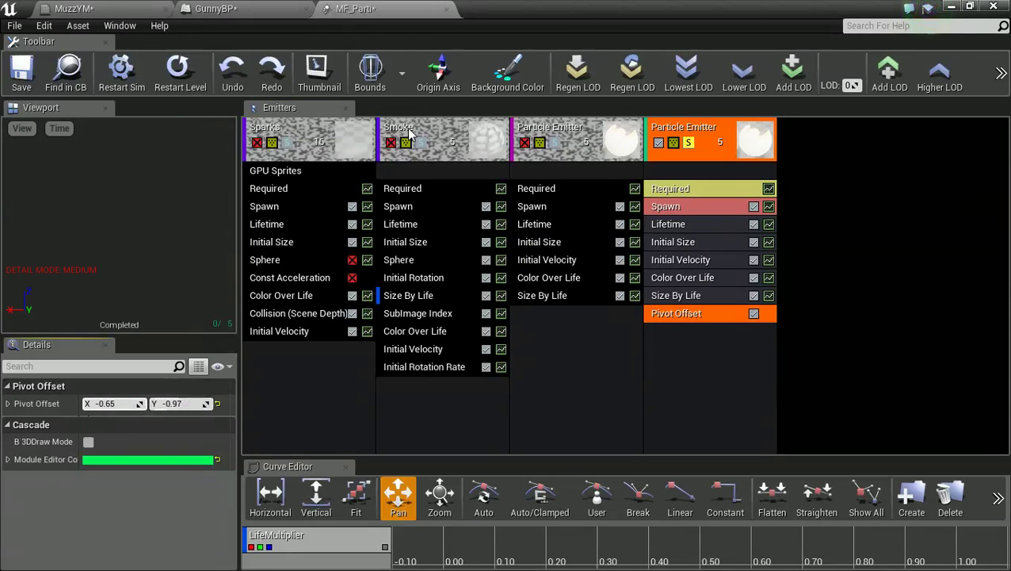
click(685, 154)
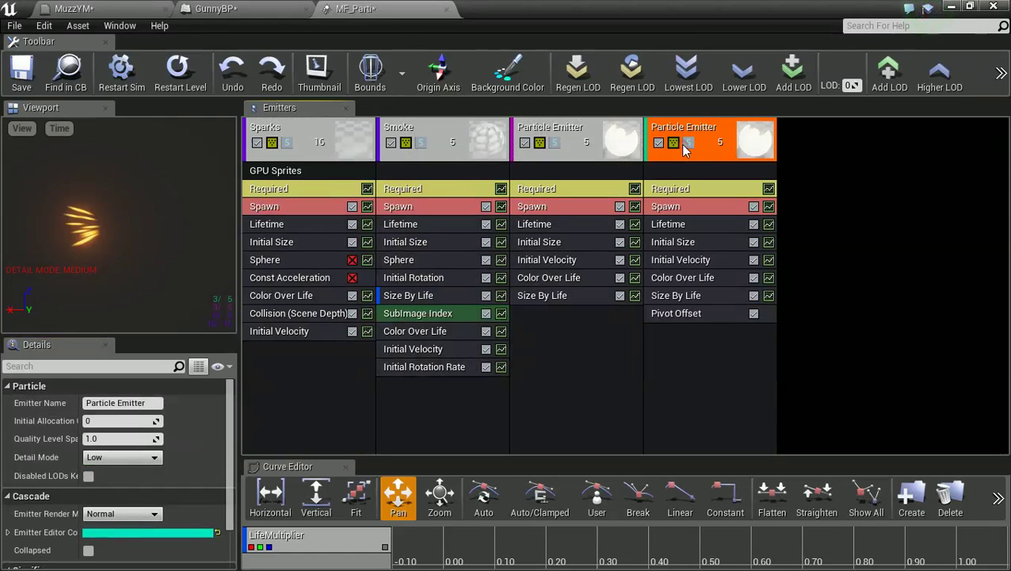
Preview the full effect in GunnyBP and disable the duplicate emitter's Pivot Offset module for comparison
click(270, 9)
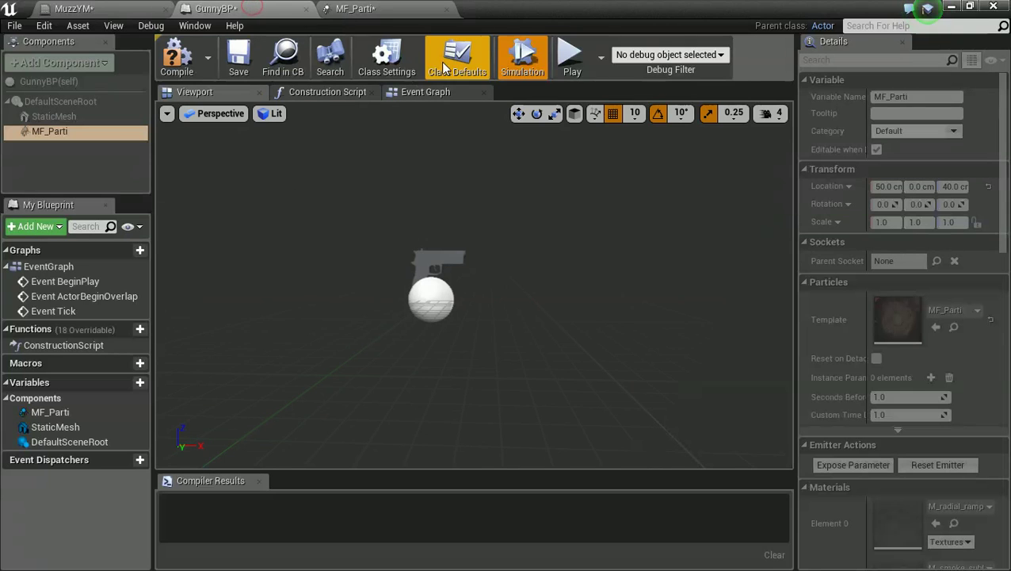
click(523, 59)
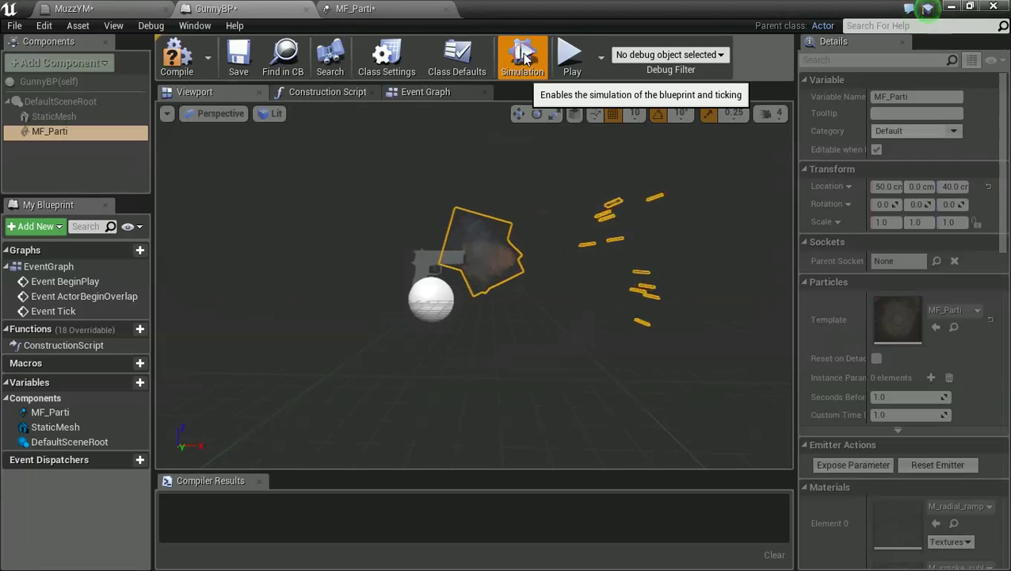
click(401, 10)
click(754, 314)
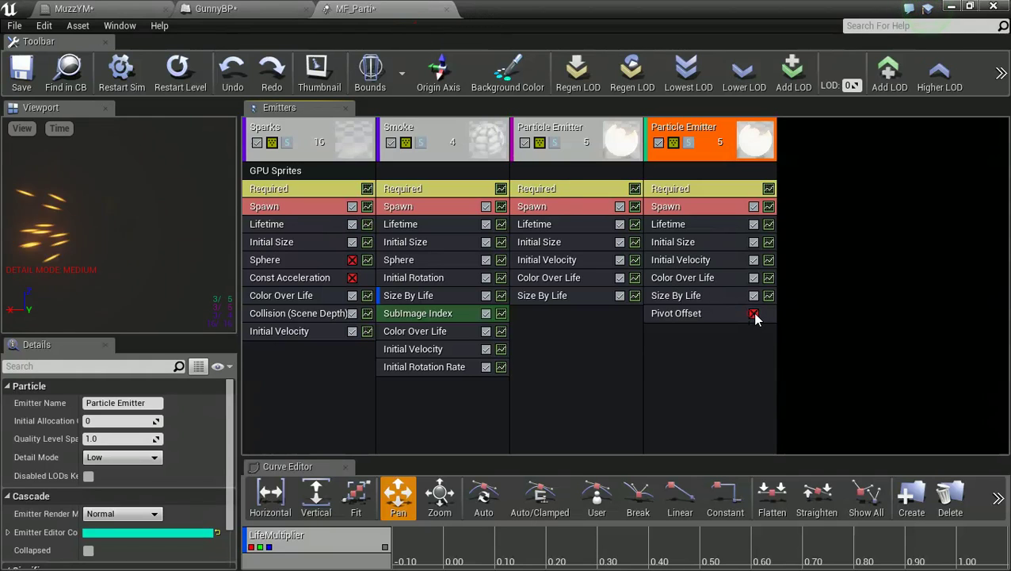
click(267, 9)
click(354, 11)
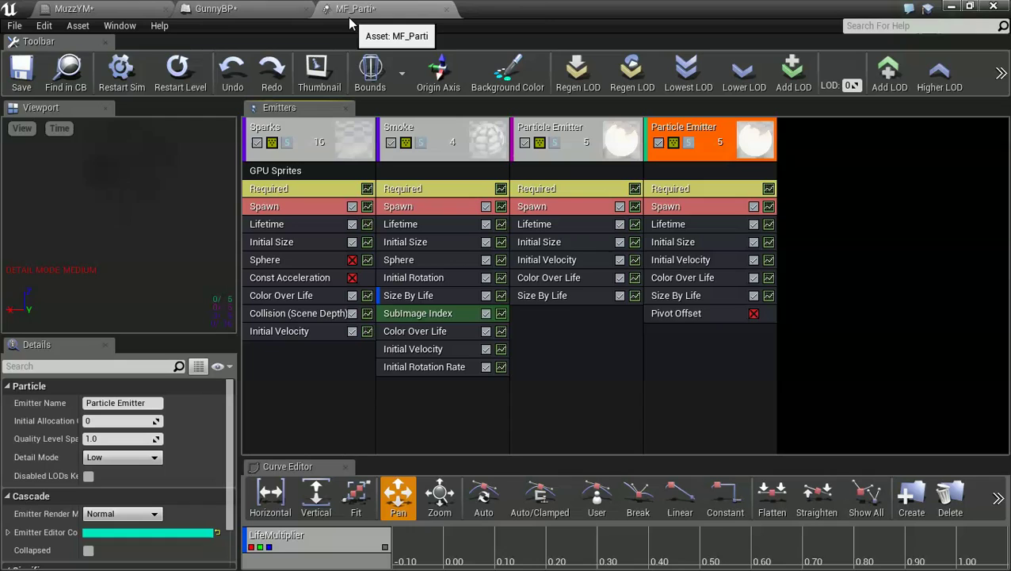
Save MF_Parti and restart the GunnyBP simulation to check the flash without the pivot offset
click(9, 85)
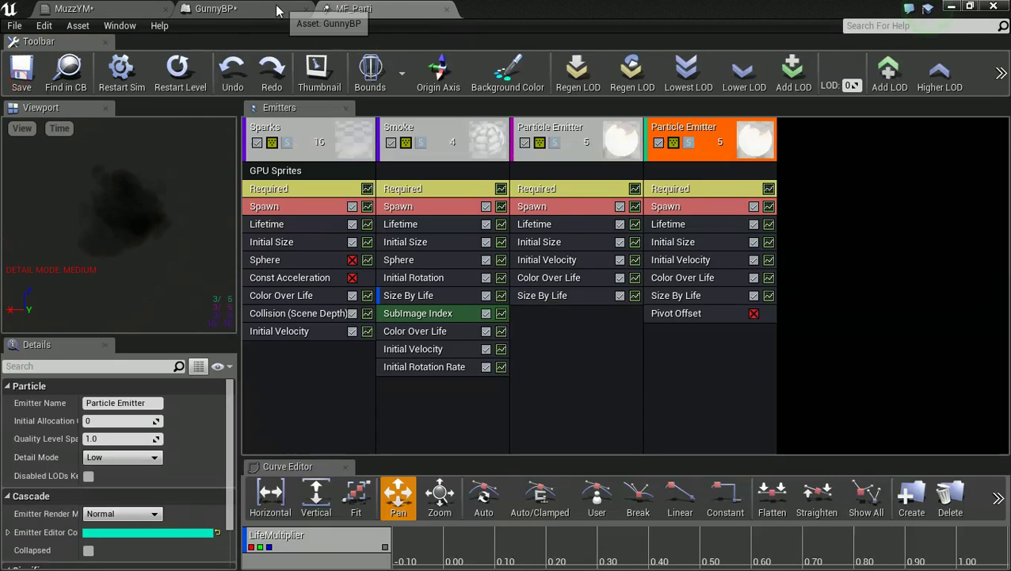
click(261, 9)
click(516, 63)
click(517, 65)
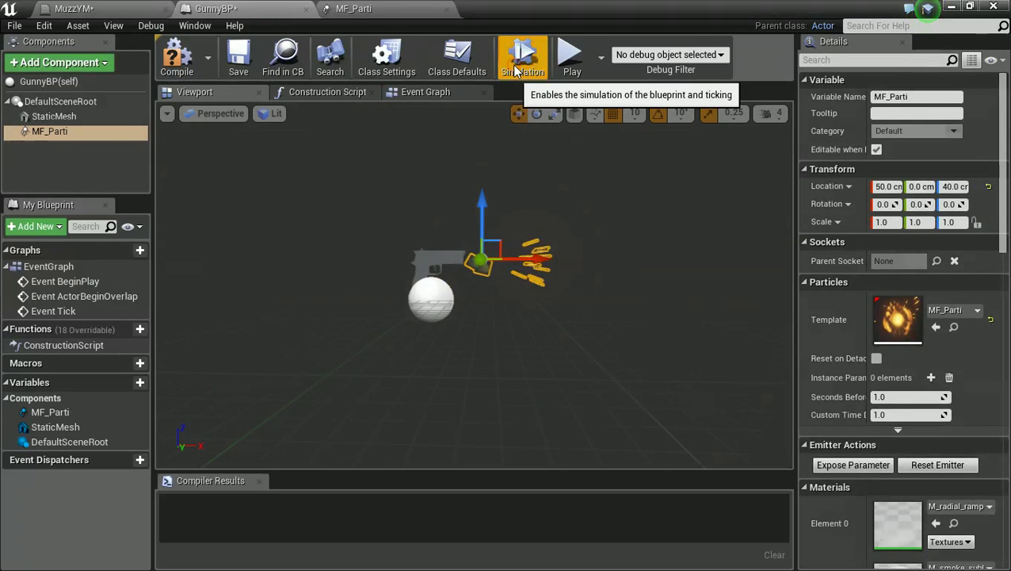
Re-enable the duplicate emitter's Pivot Offset, set it to about X 0.09, Y -0.35, and preview it in GunnyBP
click(387, 9)
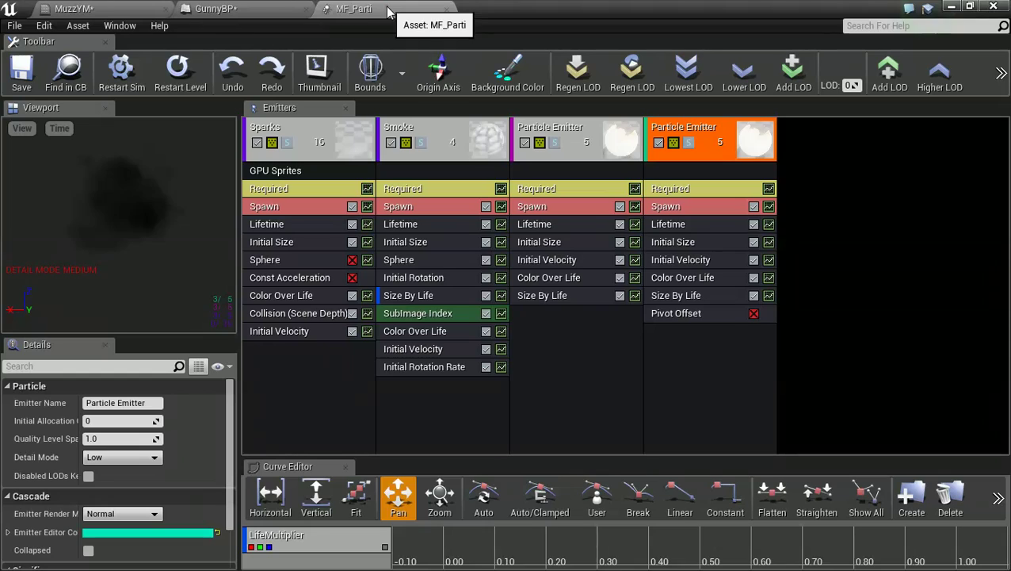
click(754, 314)
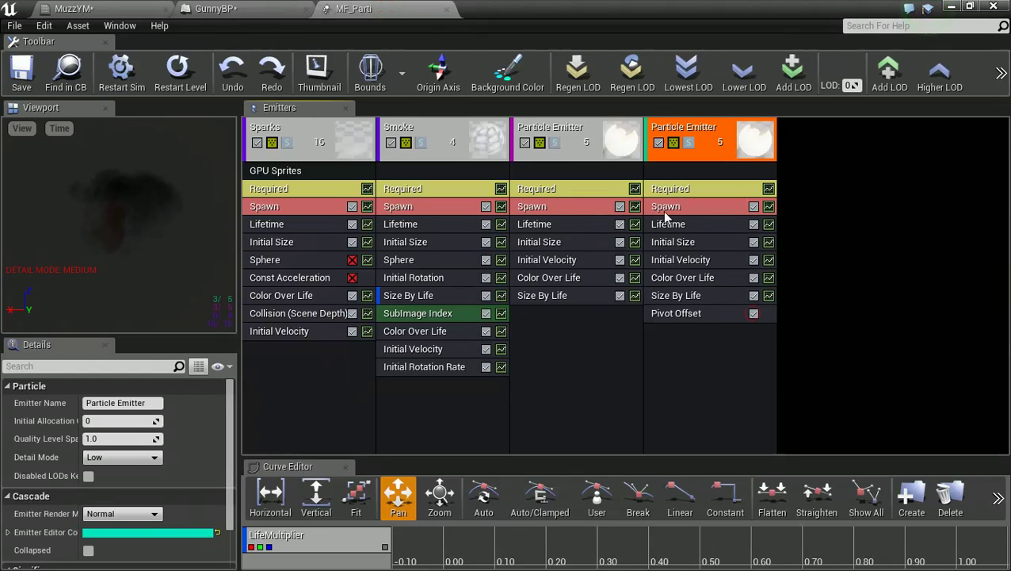
click(702, 317)
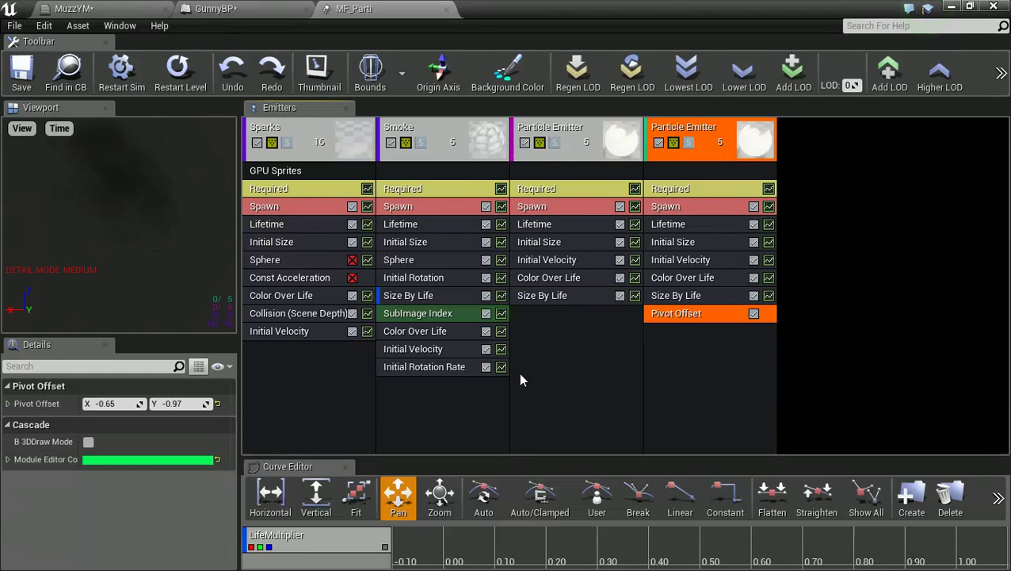
drag(146, 404, 220, 413)
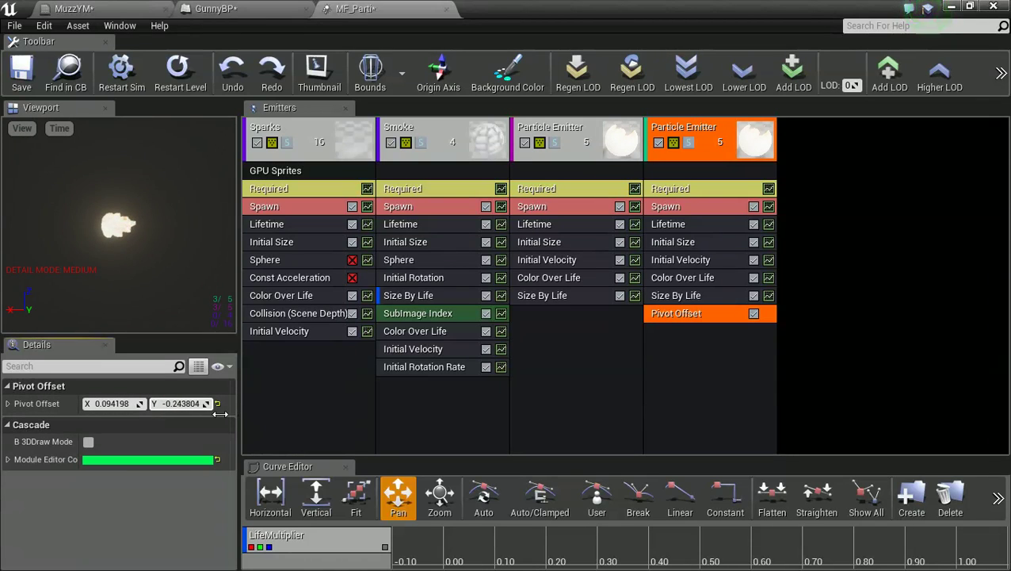
click(219, 9)
click(530, 62)
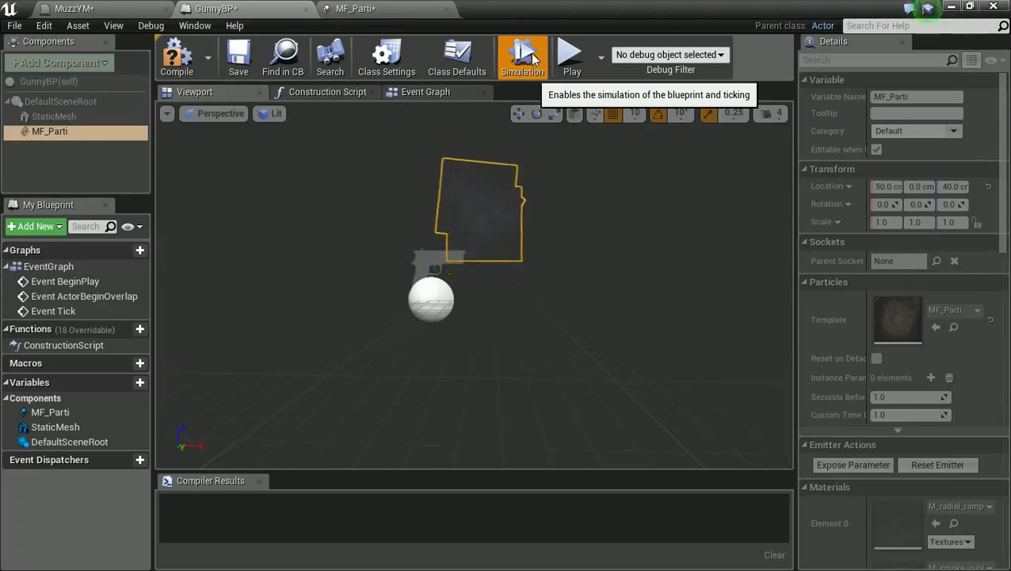
Add an R keyboard event to GunnyBP's Event Graph
click(426, 93)
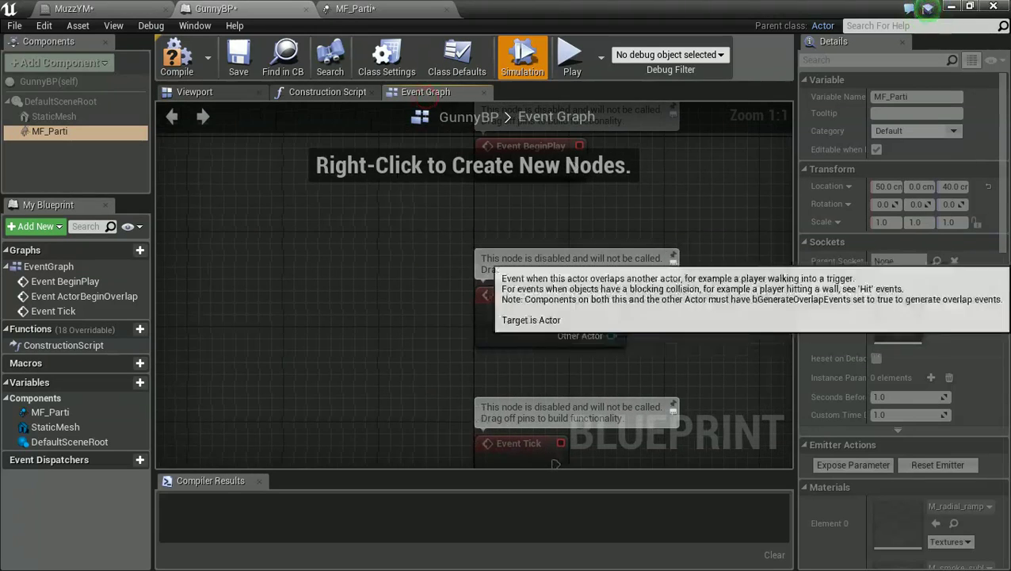
right_click(473, 268)
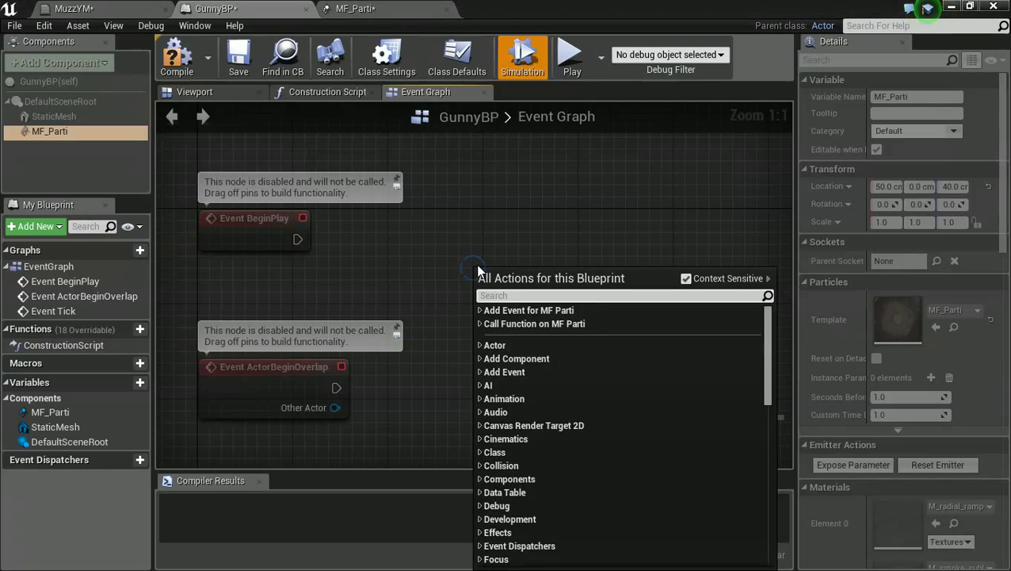
text(r)
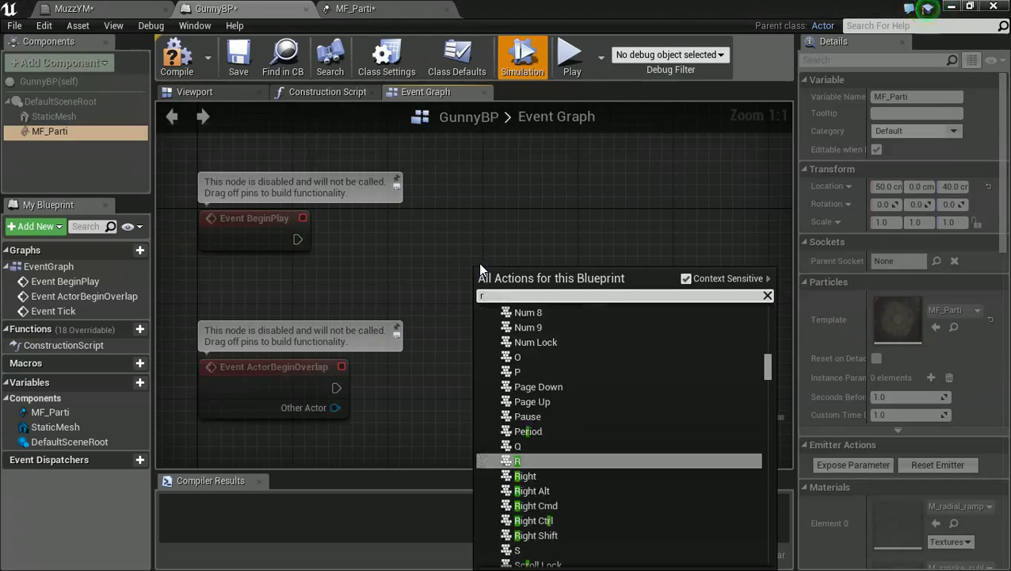
click(525, 460)
Connect the R event's Pressed output to a Set Emitter Enable node targeting MF_Parti and compile GunnyBP
drag(552, 298, 657, 332)
text(parti)
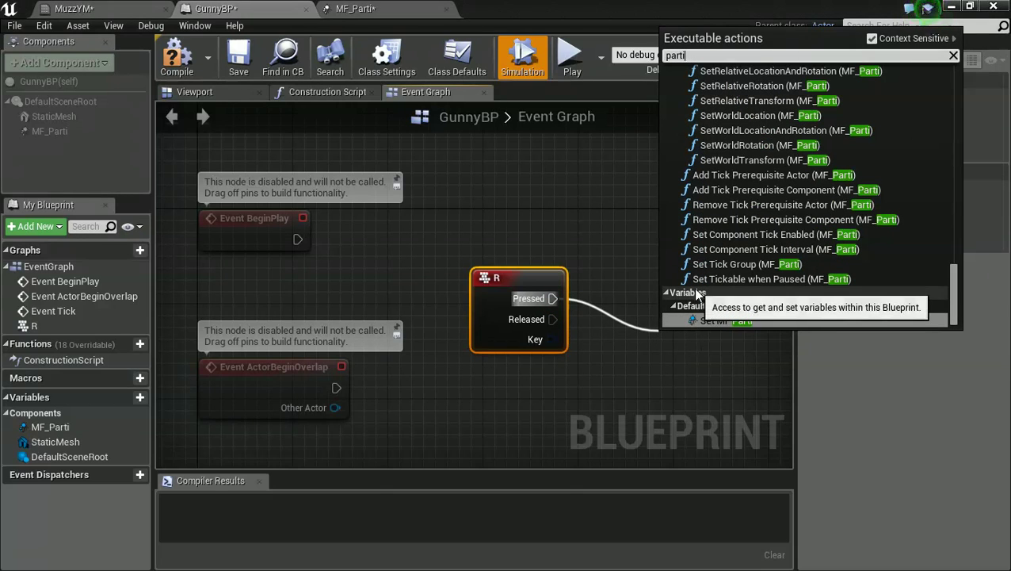
key(BackSpace)
key(BackSpace)
key(BackSpace)
key(BackSpace)
key(BackSpace)
text(emitter)
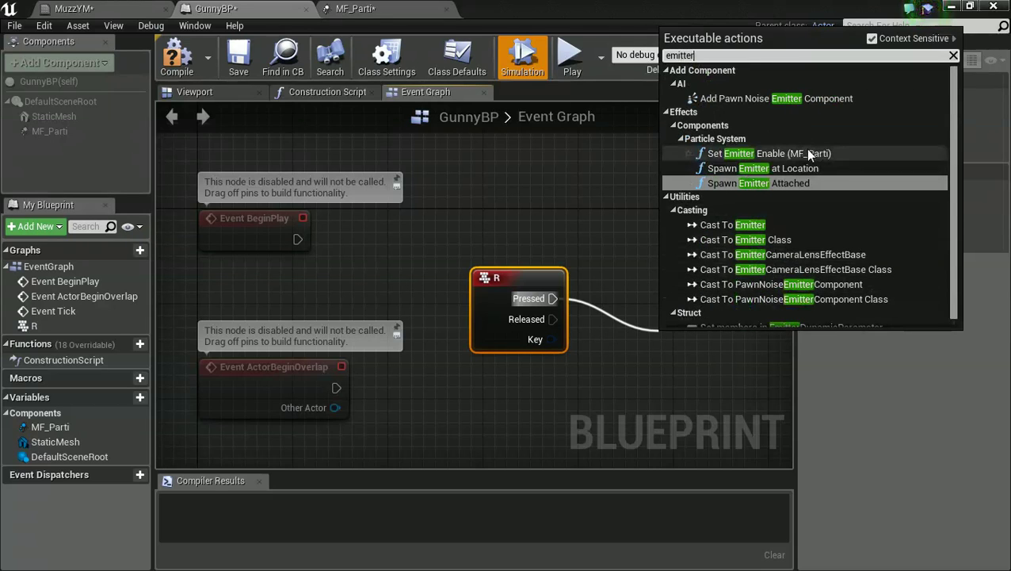
click(804, 151)
right_drag(700, 262, 626, 187)
drag(682, 271, 702, 175)
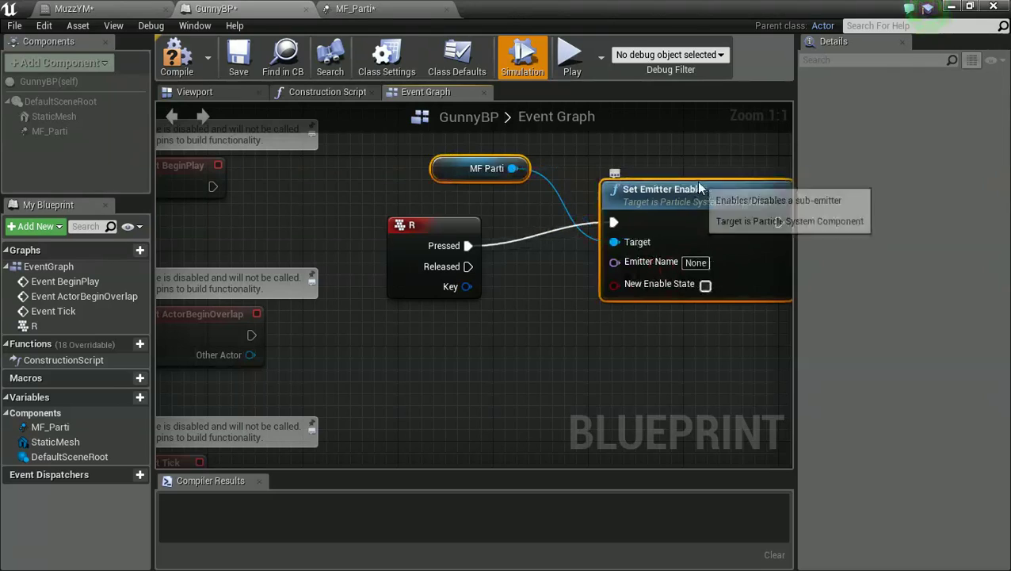
click(177, 65)
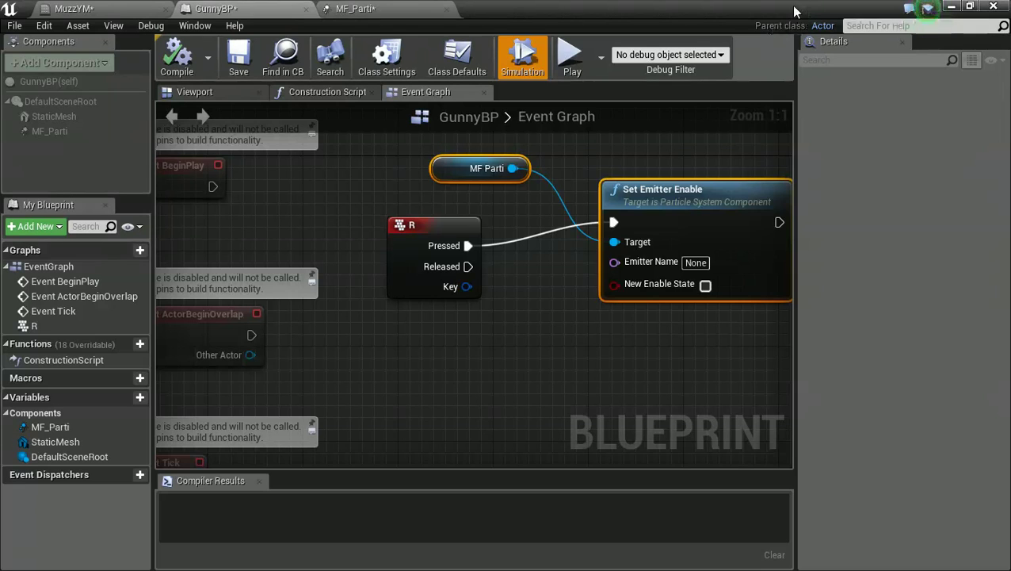
Place GunnyBP from the Muzzle_flash folder above the concrete platform in the level and raise it to Z 30
click(401, 16)
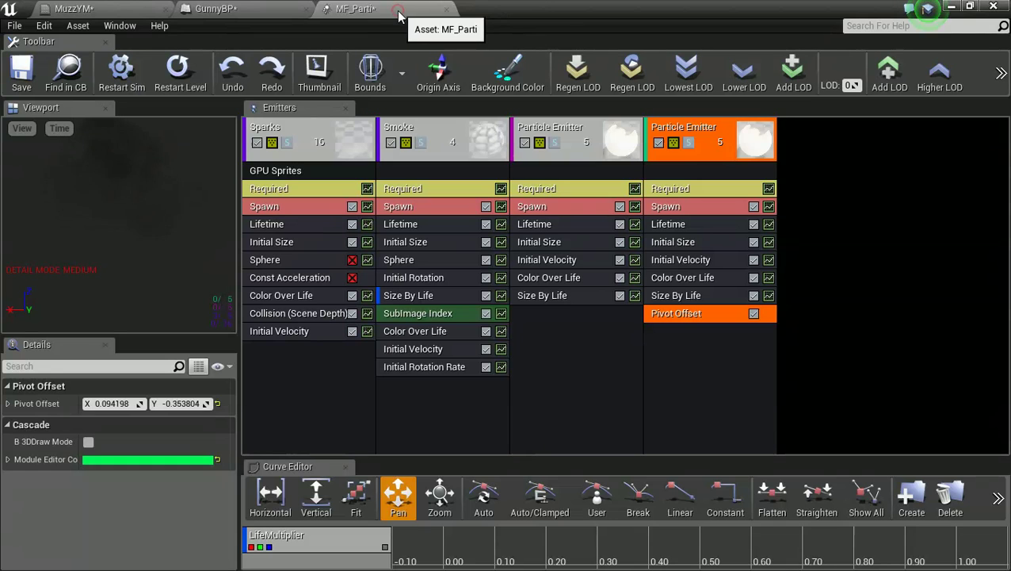
click(952, 8)
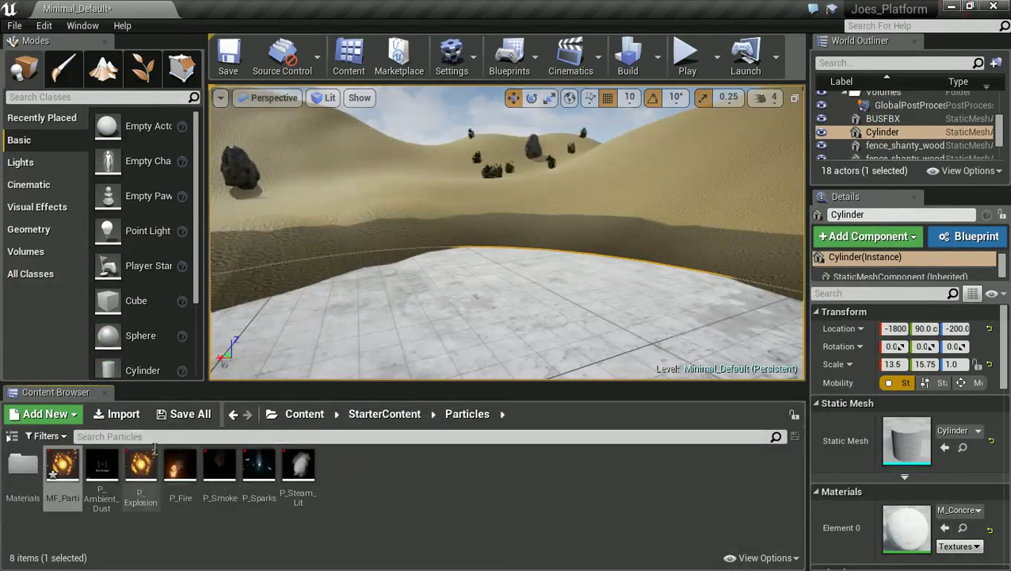
click(324, 413)
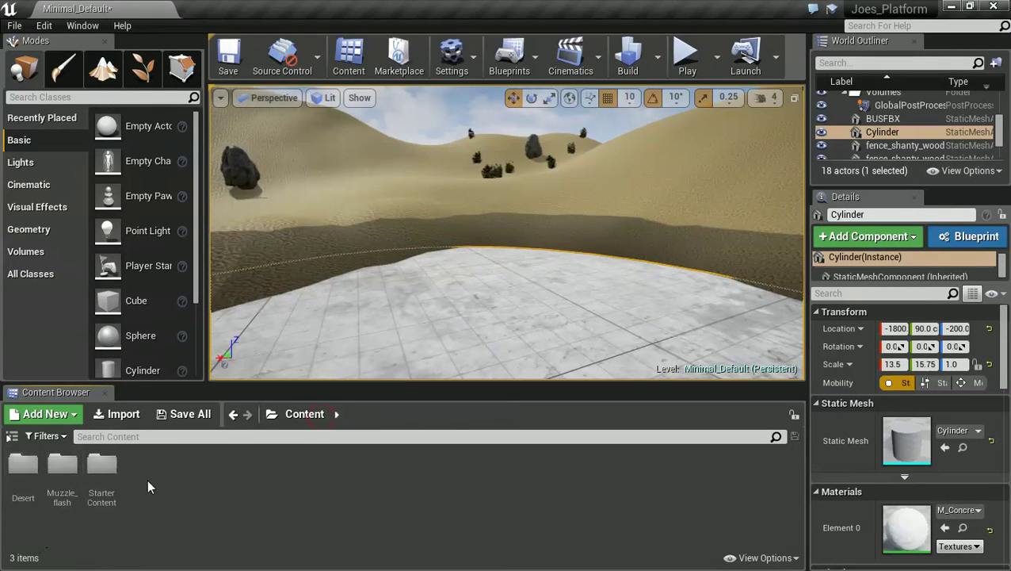
double_click(62, 466)
drag(62, 468, 445, 315)
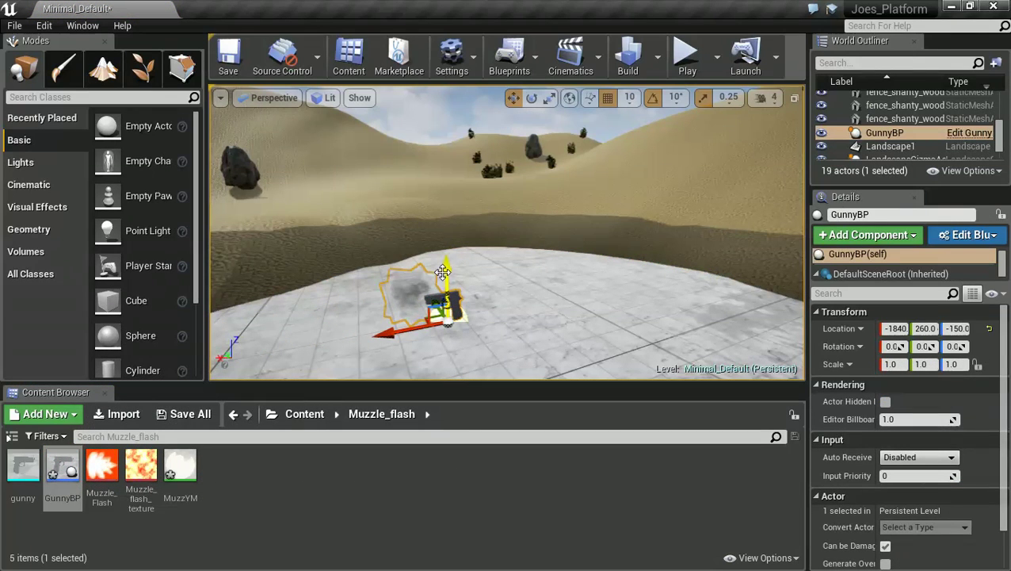
drag(448, 267, 449, 148)
right_drag(514, 177, 570, 162)
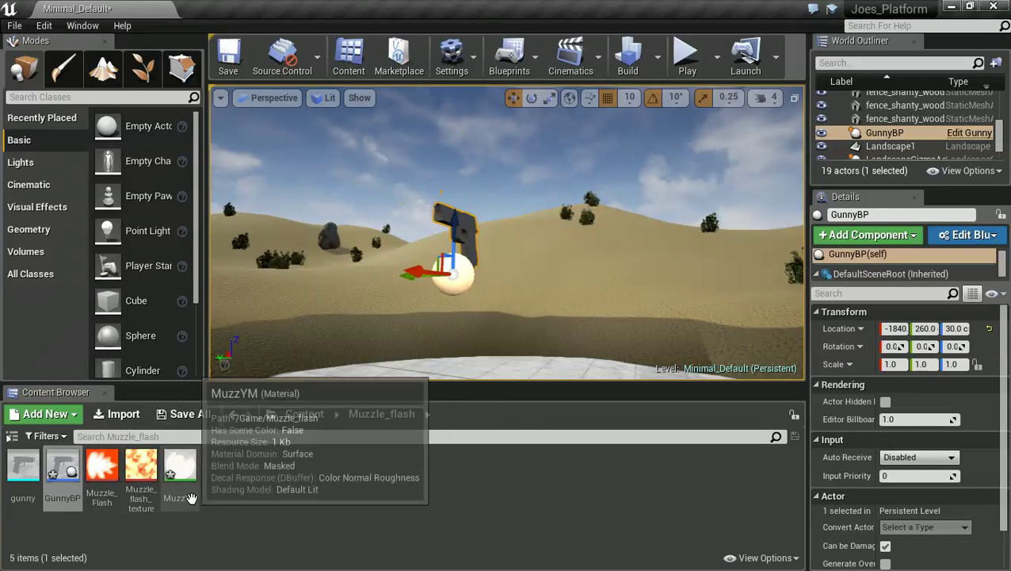
Stop the simulation in the GunnyBP Blueprint, lower the MF_Parti component to Z 30 cm and compile
double_click(57, 470)
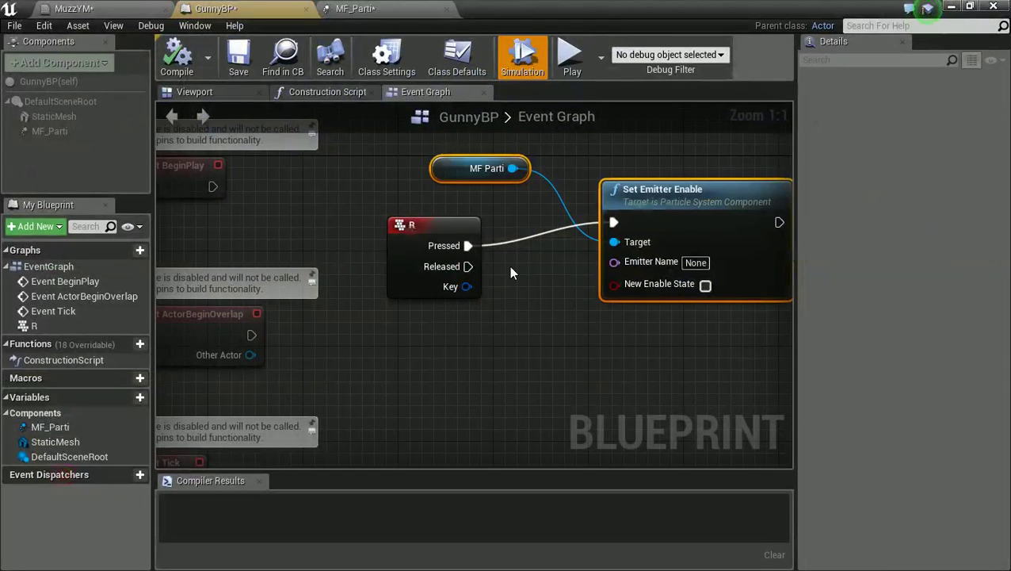
click(197, 92)
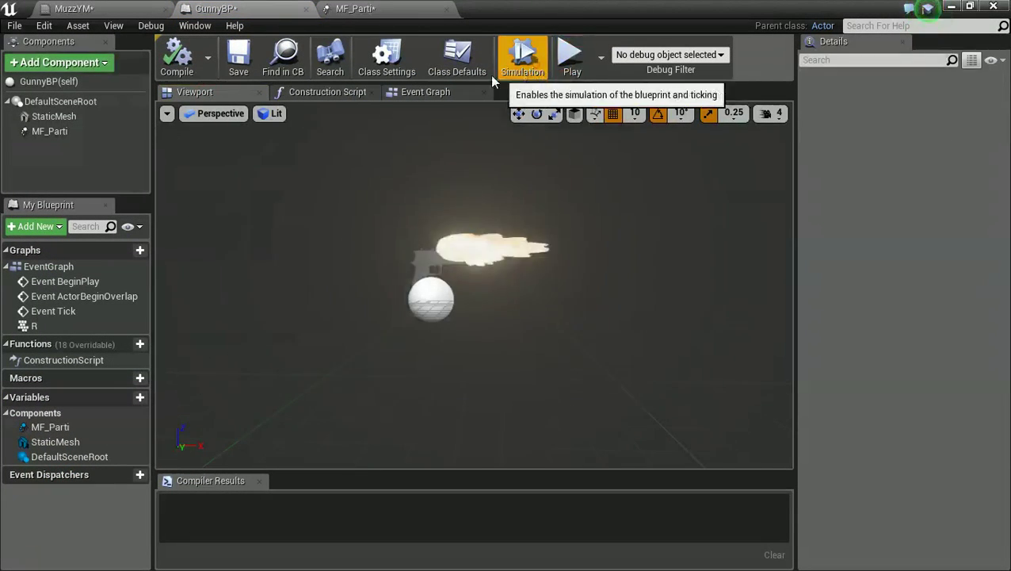
click(522, 54)
click(54, 117)
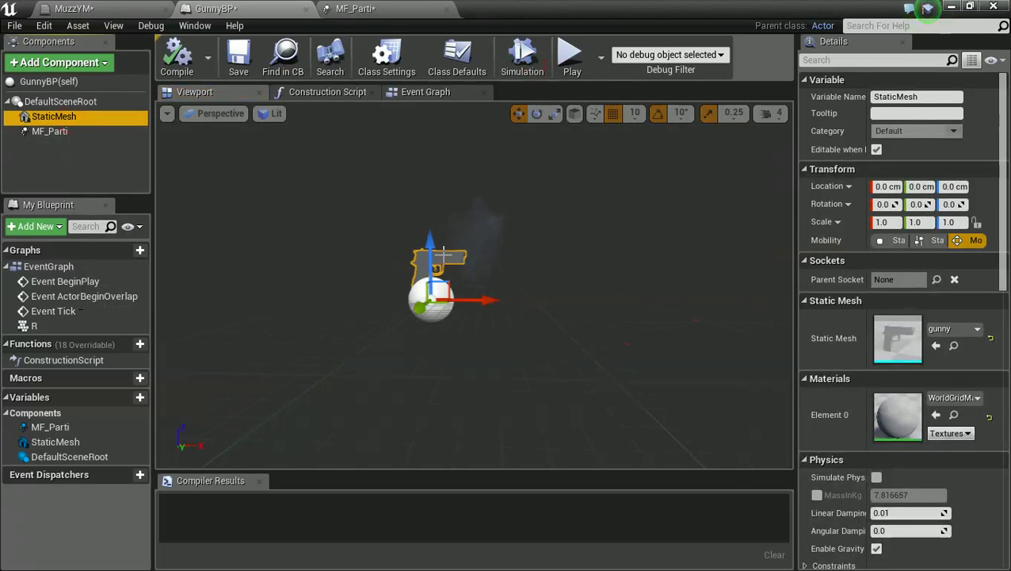
click(62, 131)
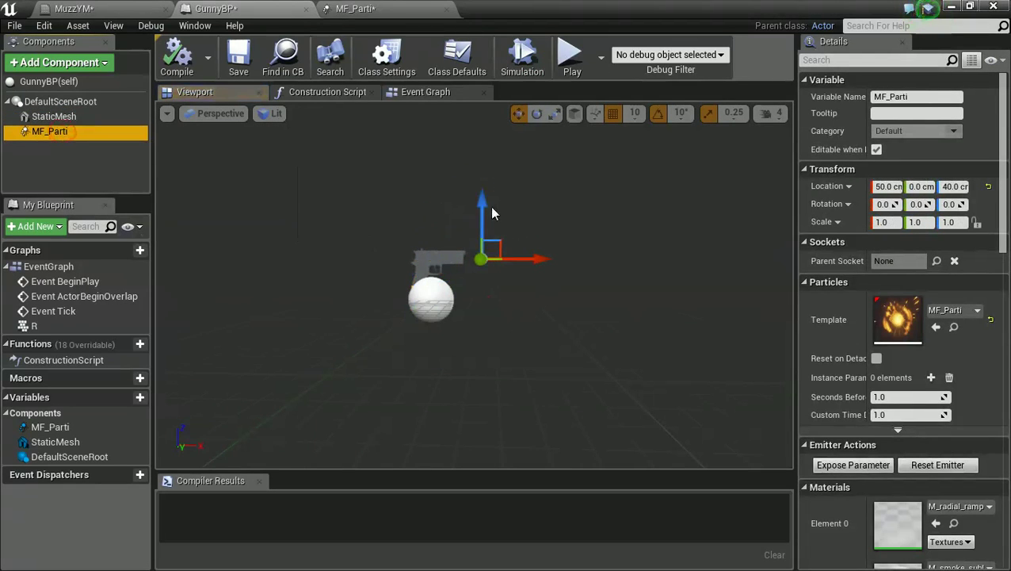
drag(478, 203, 467, 208)
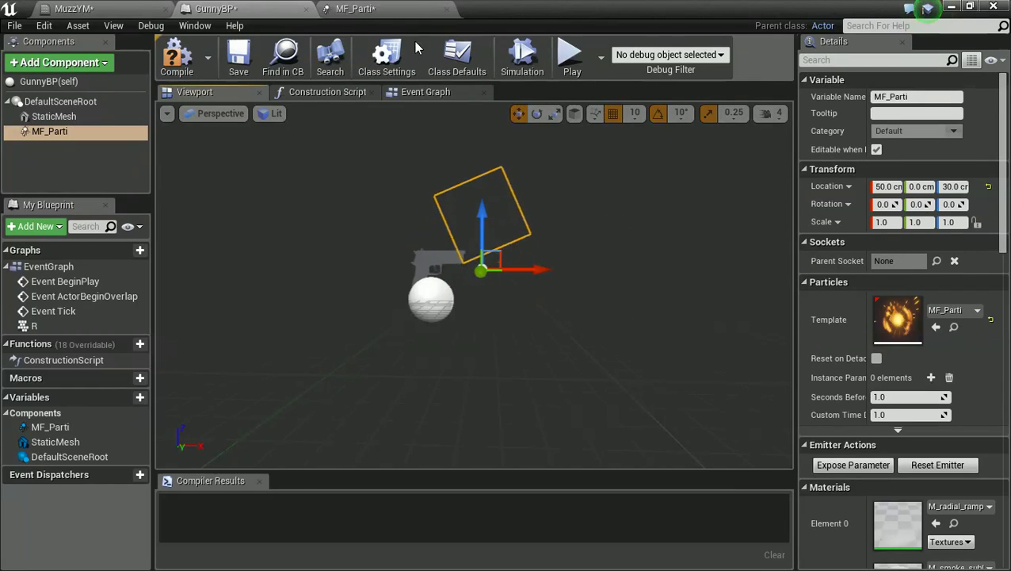
click(175, 60)
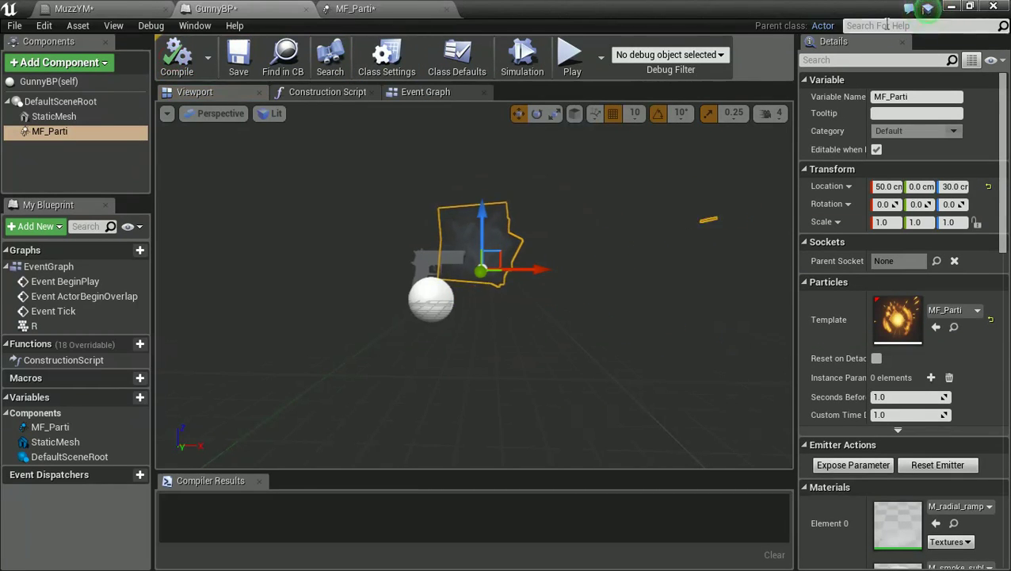
Check the placed GunnyBP actor in the level and reopen its Blueprint
click(952, 8)
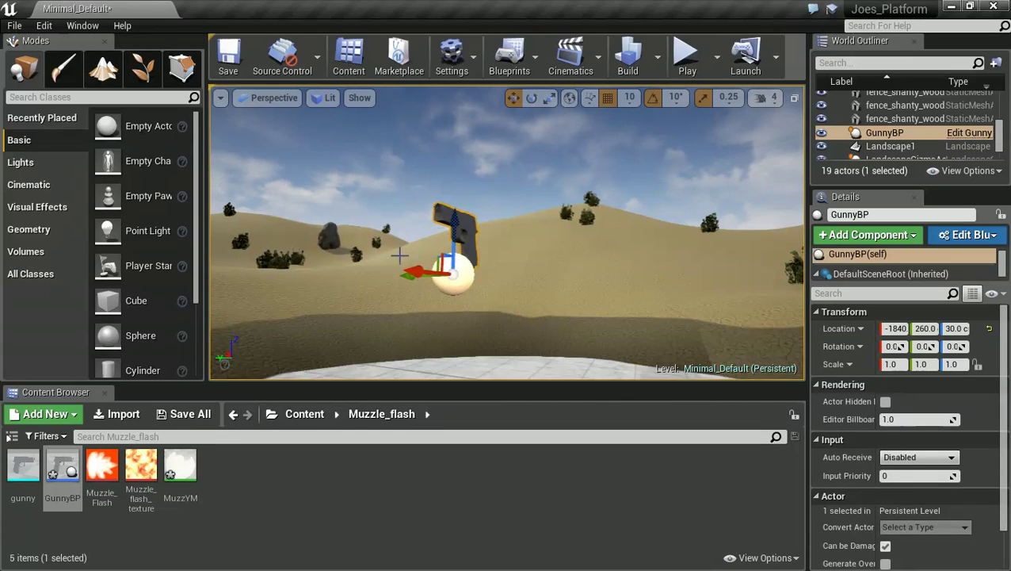
double_click(63, 468)
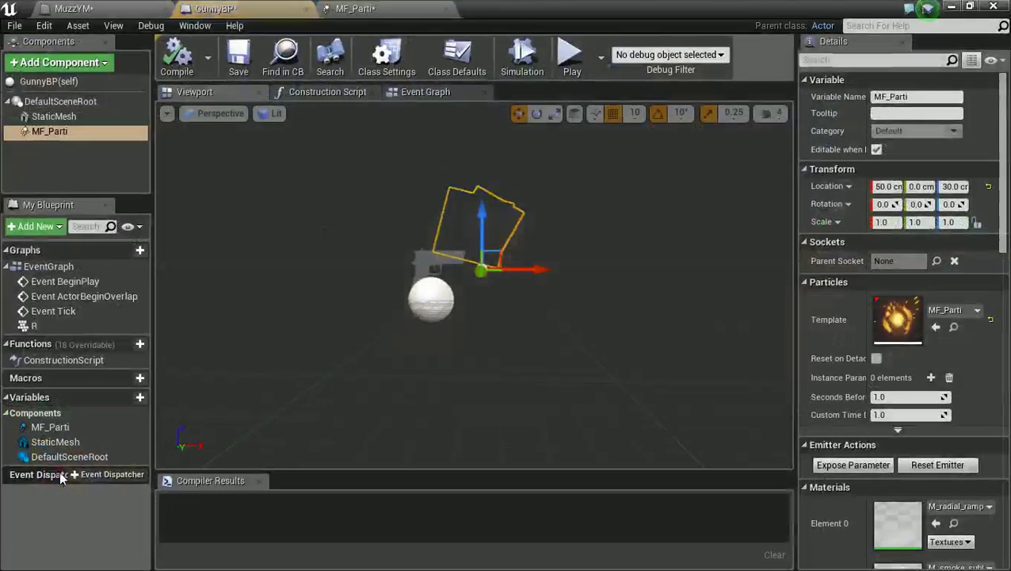